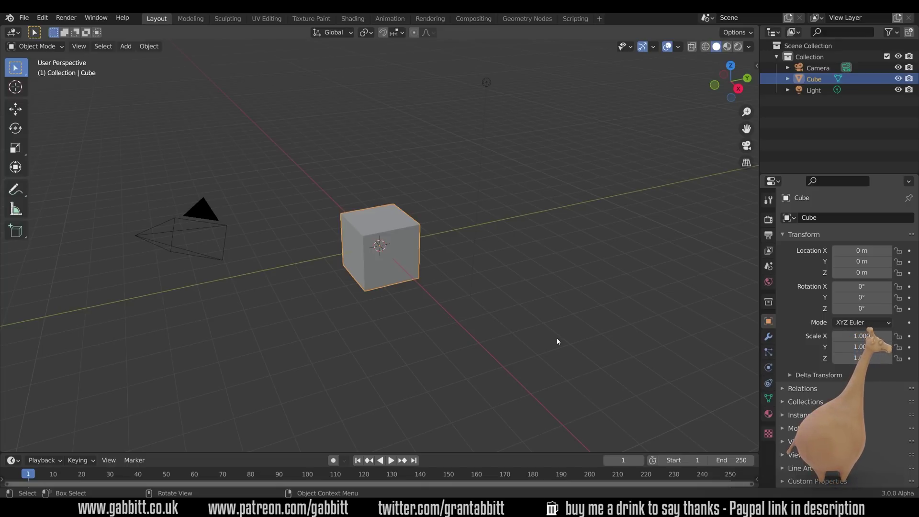
# Create a new file from the Sculpting template and widen the toolbar so the brush names show
pyautogui.click(22, 20)
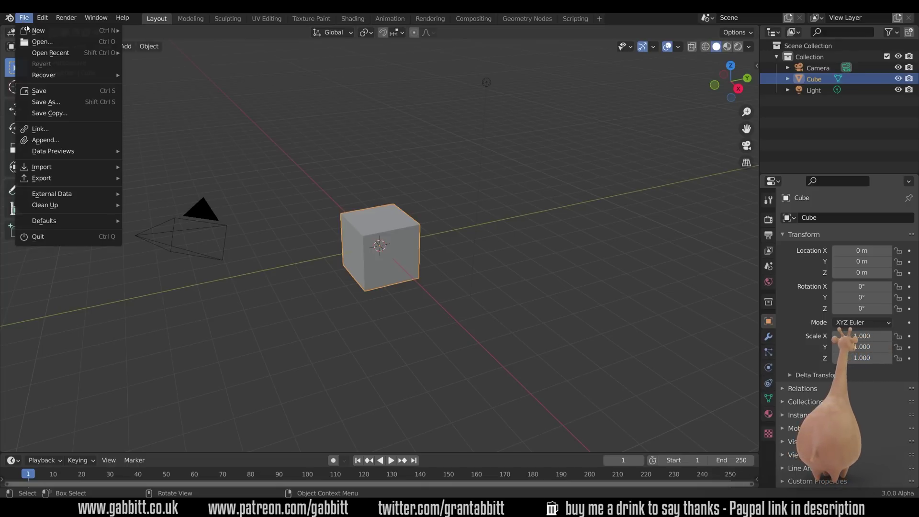
pyautogui.moveTo(96, 30)
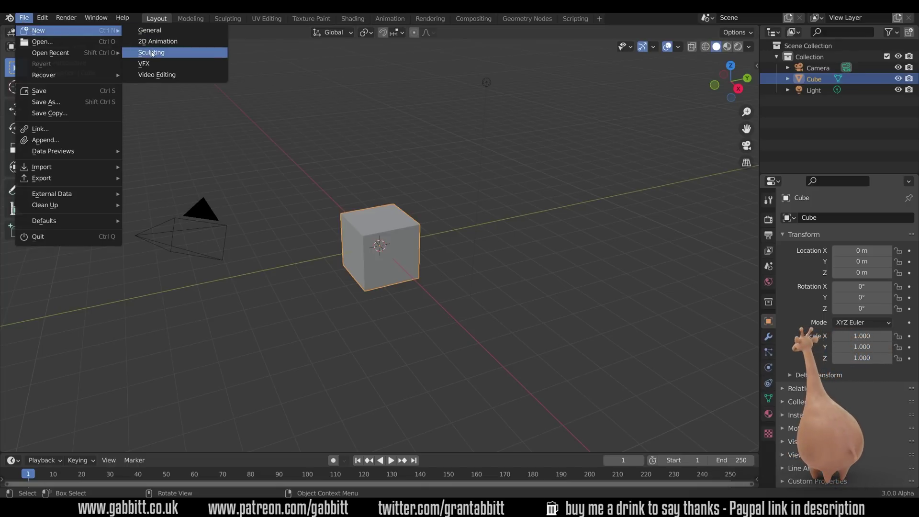
pyautogui.click(151, 52)
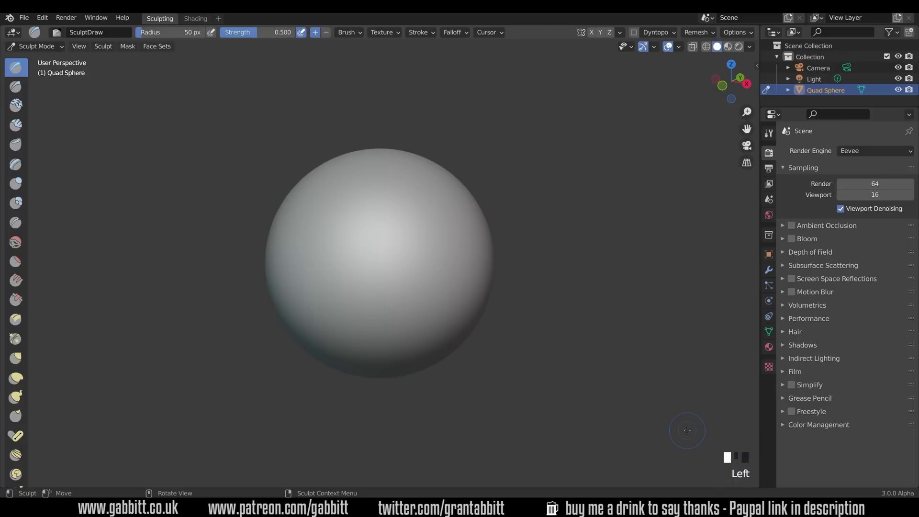
pyautogui.moveTo(32, 140); pyautogui.dragTo(98, 137)
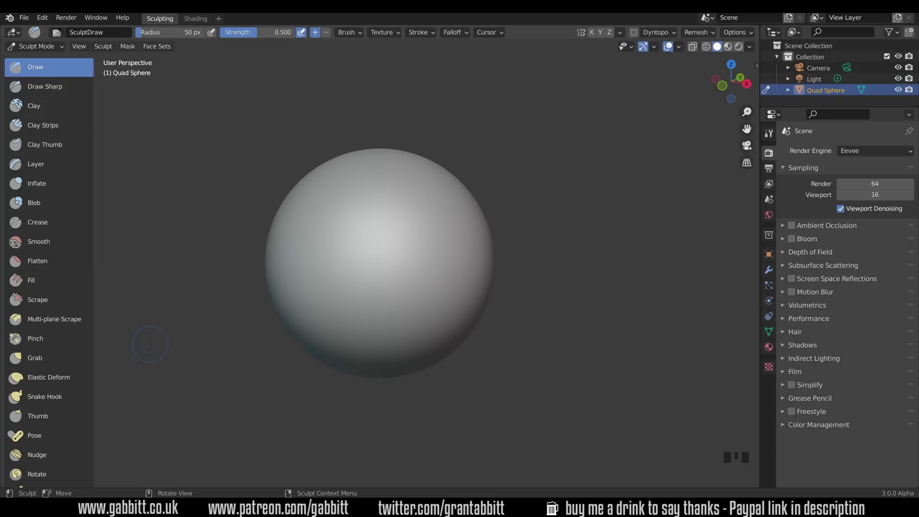
# Choose the Snake Hook brush, try pulling a spike out of the sphere's side, and undo the test stroke
pyautogui.click(44, 396)
pyautogui.hotkey('ctrl', 'z')
pyautogui.moveTo(439, 250)
pyautogui.mouseDown()
pyautogui.moveTo(516, 202)
pyautogui.moveTo(524, 220)
pyautogui.mouseUp()
pyautogui.moveTo(469, 235); pyautogui.dragTo(516, 267, button='middle')
pyautogui.hotkey('ctrl', 'z')
pyautogui.hotkey('ctrl', 'z')
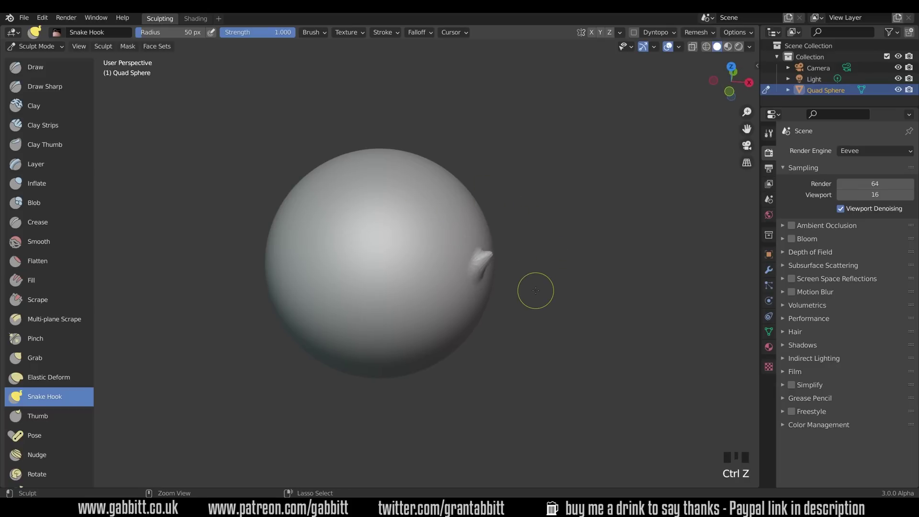
# Enable Statistics in the viewport overlays
pyautogui.click(681, 48)
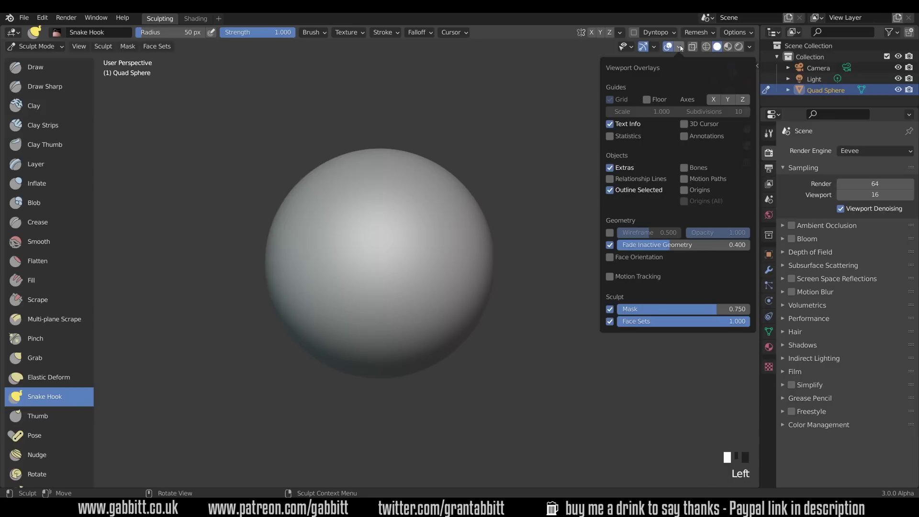
pyautogui.click(610, 136)
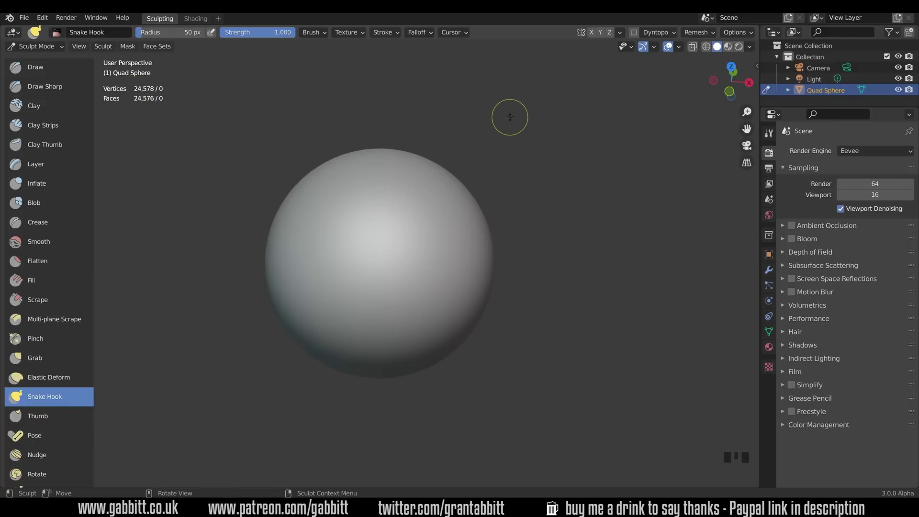
# Enable X-axis mirror symmetry, test it with a Snake Hook pull on the sphere's front, undo the stroke and keep symmetry on
pyautogui.click(592, 33)
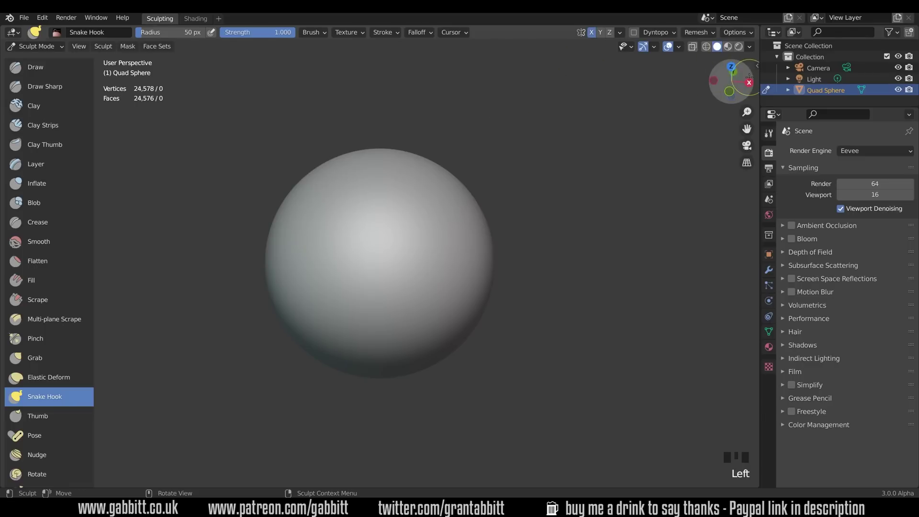
pyautogui.moveTo(404, 241); pyautogui.dragTo(428, 256)
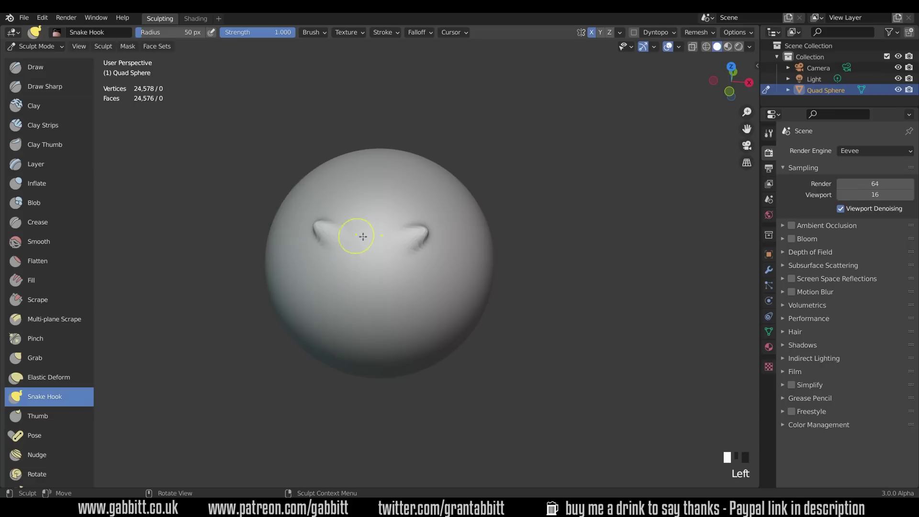
pyautogui.hotkey('ctrl', 'z')
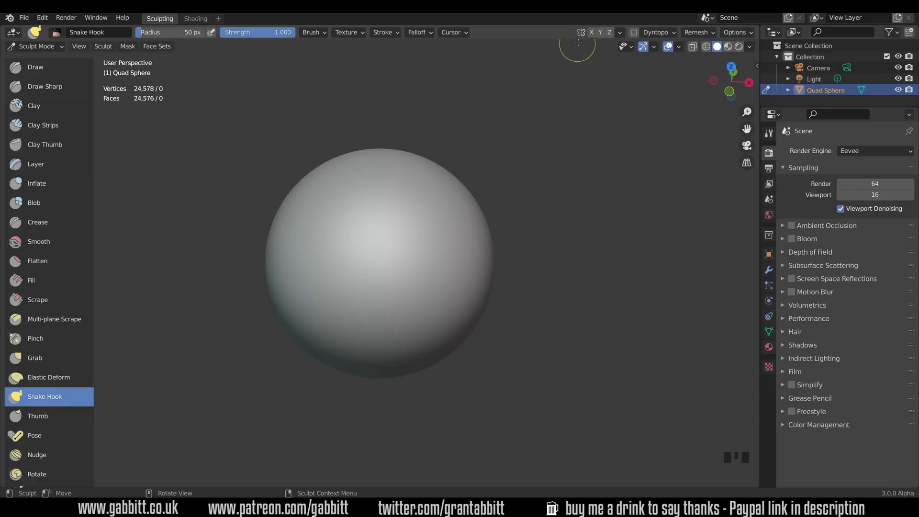
pyautogui.click(593, 36)
# Show the active brush's settings and set the Snake Hook radius to about 290 px, with the whole sphere in view
pyautogui.press('f')
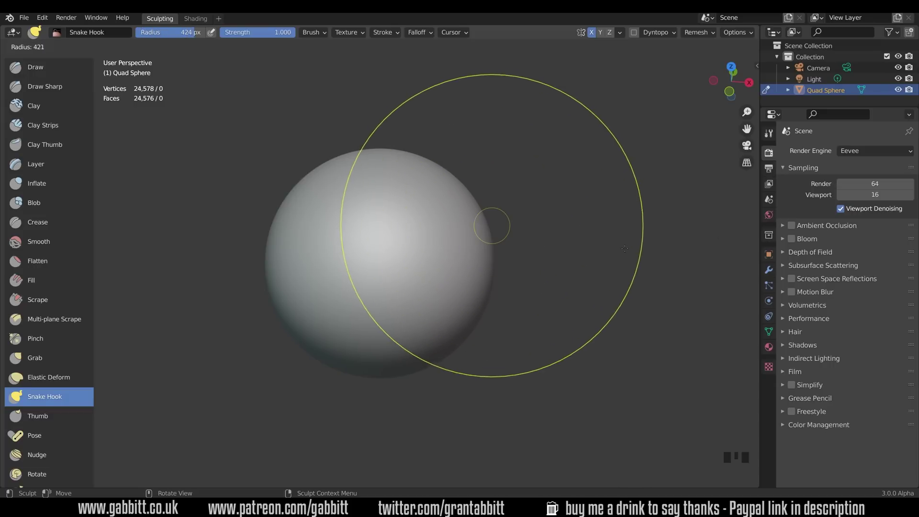
pyautogui.click(685, 242)
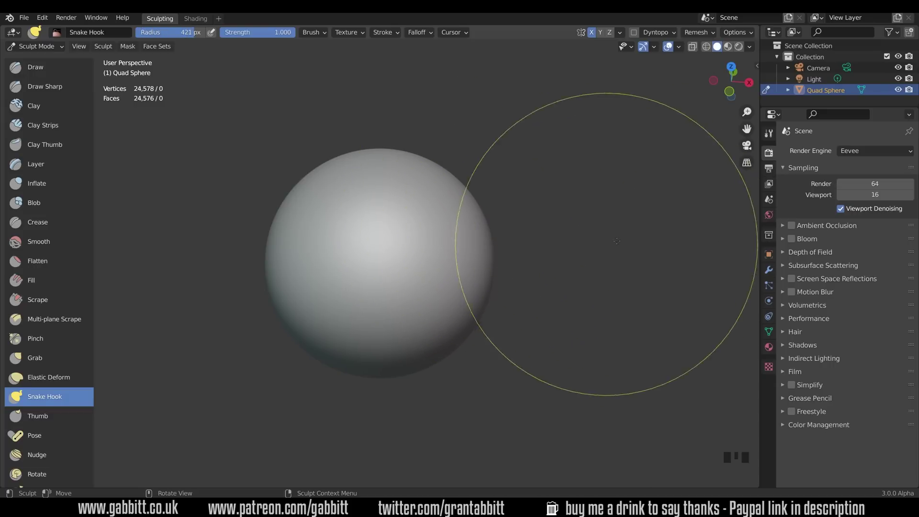
pyautogui.click(769, 134)
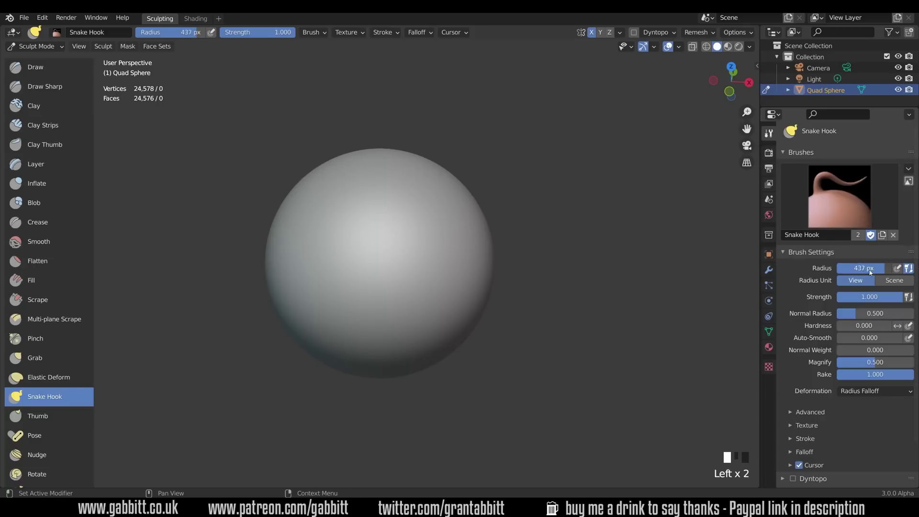
pyautogui.keyDown('ctrl'); pyautogui.moveTo(455, 242); pyautogui.dragTo(456, 331, button='middle'); pyautogui.keyUp('ctrl')
pyautogui.press('f')
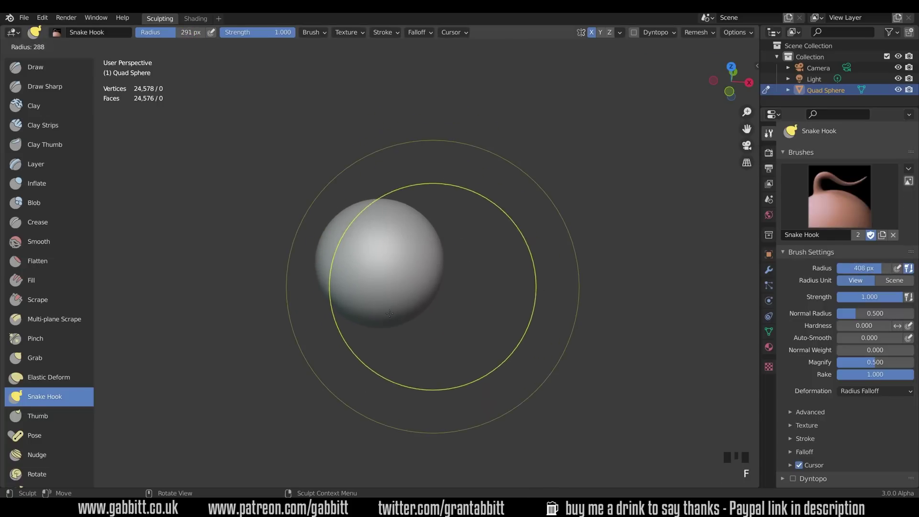
pyautogui.click(418, 304)
# Pull the sphere's lower part outward and its top upward and forward to form an egg-shaped body
pyautogui.moveTo(429, 301); pyautogui.dragTo(421, 297)
pyautogui.moveTo(467, 299); pyautogui.dragTo(378, 285, button='middle')
pyautogui.moveTo(430, 299); pyautogui.dragTo(445, 300)
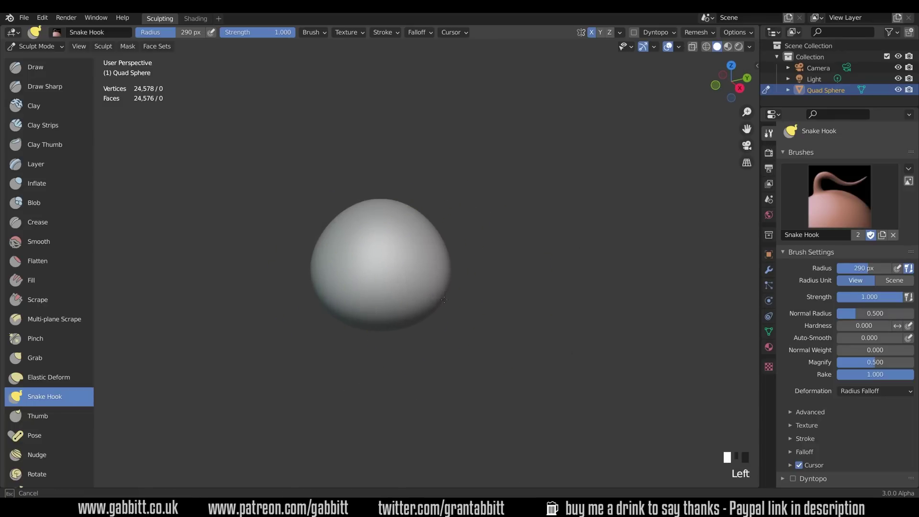
pyautogui.moveTo(368, 207); pyautogui.dragTo(356, 197)
pyautogui.moveTo(415, 212); pyautogui.dragTo(402, 206)
pyautogui.click(402, 205)
pyautogui.middleClick(739, 79)
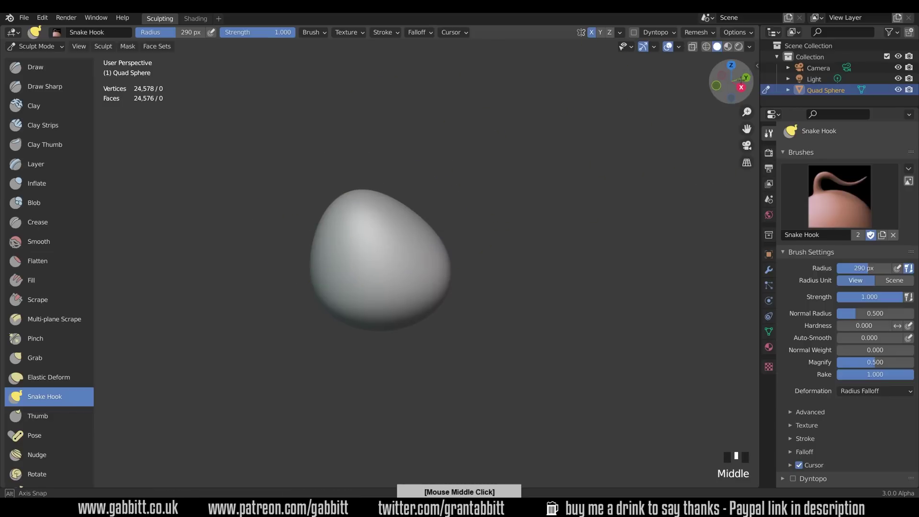
pyautogui.moveTo(741, 75)
pyautogui.mouseDown(button='middle')
pyautogui.moveTo(750, 74)
pyautogui.moveTo(744, 79)
pyautogui.mouseUp(button='middle')
pyautogui.moveTo(364, 211); pyautogui.dragTo(324, 215)
pyautogui.click(411, 205)
# Narrow the body by pulling its upper part and sides inward with Snake Hook
pyautogui.moveTo(292, 216); pyautogui.dragTo(382, 197, button='middle')
pyautogui.moveTo(420, 189); pyautogui.dragTo(414, 196)
pyautogui.moveTo(407, 193); pyautogui.dragTo(378, 184, button='middle')
pyautogui.moveTo(441, 248); pyautogui.dragTo(430, 251)
pyautogui.moveTo(437, 259); pyautogui.dragTo(430, 261)
pyautogui.moveTo(434, 262); pyautogui.dragTo(426, 263)
pyautogui.moveTo(507, 288)
pyautogui.mouseDown(button='middle')
pyautogui.moveTo(427, 319)
pyautogui.moveTo(480, 273)
pyautogui.moveTo(538, 293)
pyautogui.mouseUp(button='middle')
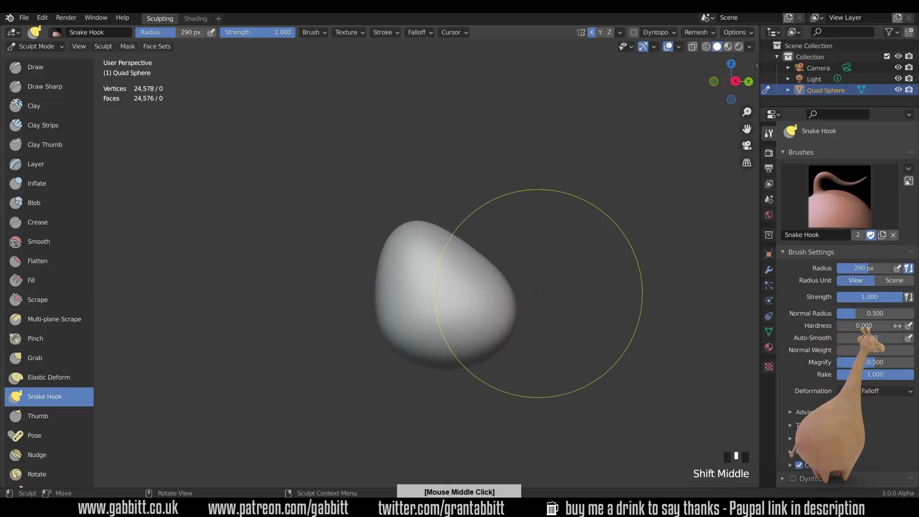
# Reduce the brush radius and pull a long tapering neck upward and forward from the top of the body
pyautogui.press('f')
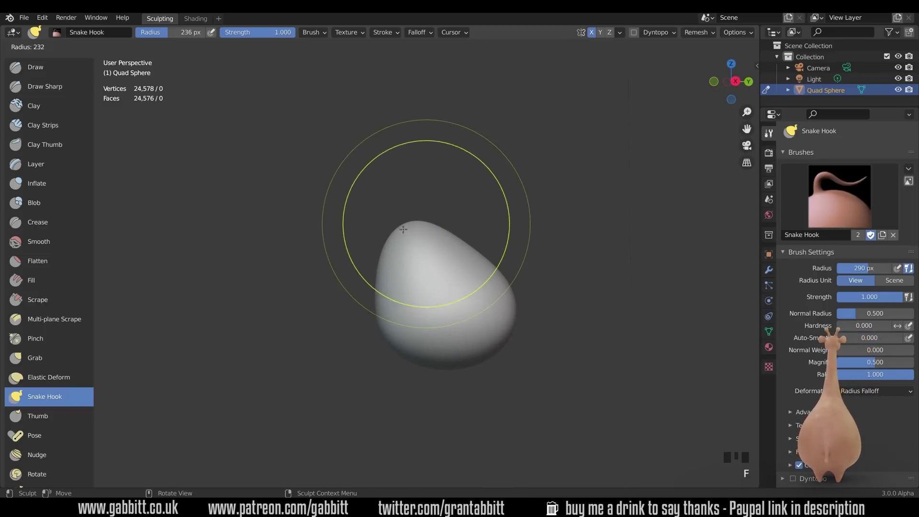
pyautogui.click(402, 229)
pyautogui.moveTo(402, 229)
pyautogui.mouseDown()
pyautogui.moveTo(365, 119)
pyautogui.moveTo(372, 109)
pyautogui.mouseUp()
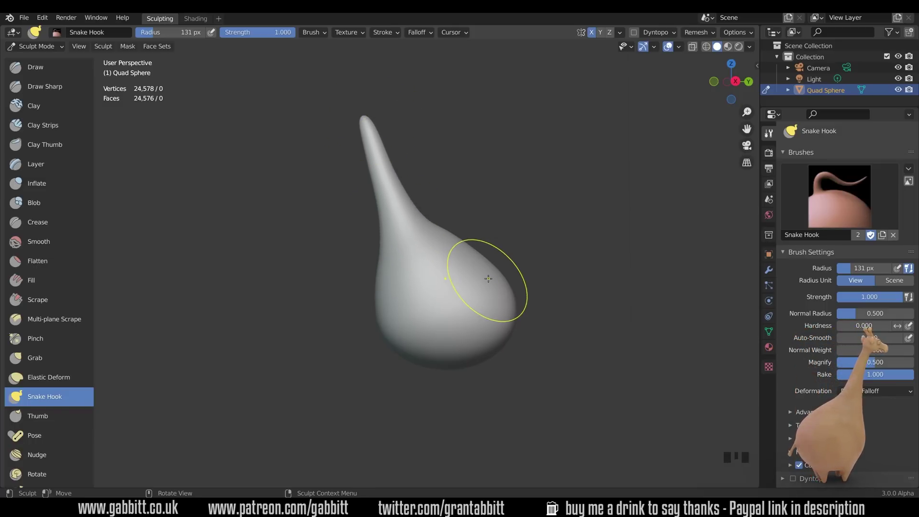
# Inspect the stretched mesh along the neck in wireframe shading, and return to solid shading
pyautogui.moveTo(482, 267)
pyautogui.mouseDown(button='middle')
pyautogui.moveTo(448, 181)
pyautogui.moveTo(455, 174)
pyautogui.mouseUp(button='middle')
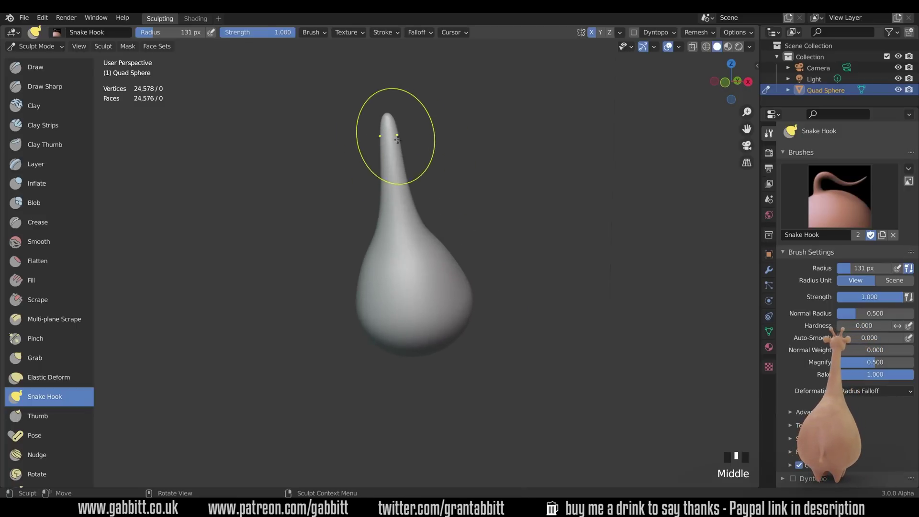
pyautogui.moveTo(422, 210)
pyautogui.keyDown('ctrl'); pyautogui.mouseDown(button='middle')
pyautogui.moveTo(421, 173)
pyautogui.moveTo(425, 222)
pyautogui.moveTo(417, 220)
pyautogui.mouseUp(button='middle'); pyautogui.keyUp('ctrl')
pyautogui.moveTo(437, 147); pyautogui.dragTo(653, 41, button='middle')
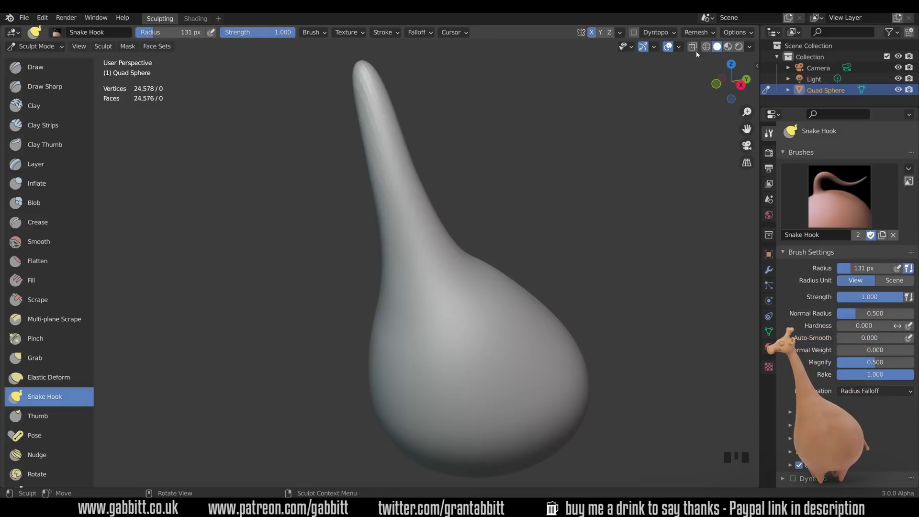
pyautogui.click(707, 46)
pyautogui.moveTo(461, 211)
pyautogui.mouseDown(button='middle')
pyautogui.moveTo(522, 197)
pyautogui.moveTo(421, 205)
pyautogui.mouseUp(button='middle')
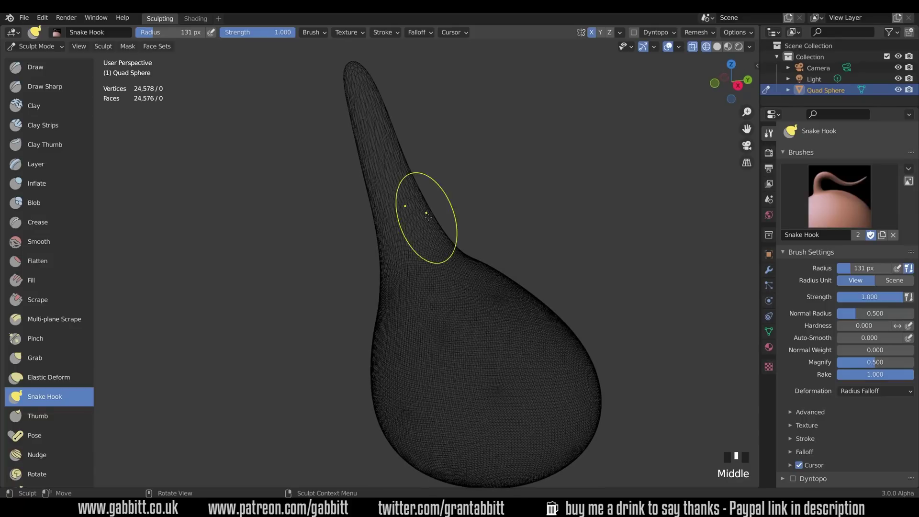
pyautogui.click(718, 46)
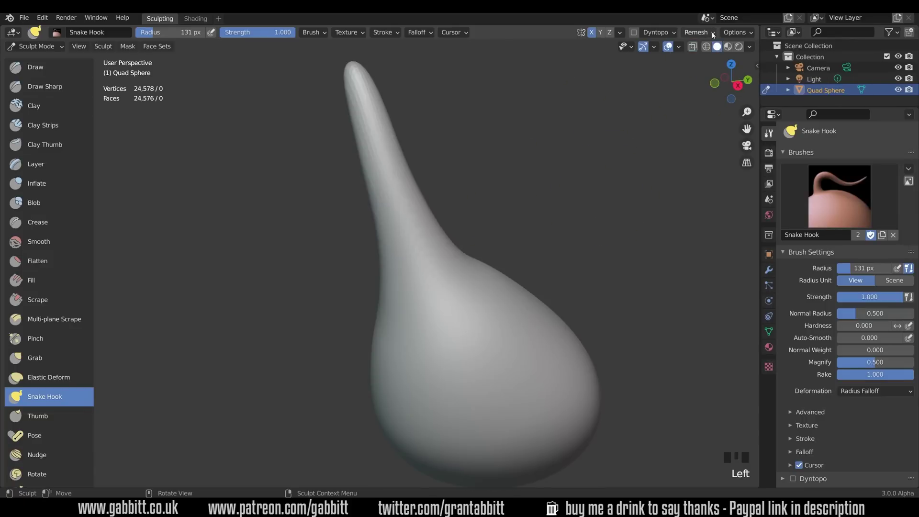
# Set the voxel size to about 0.034 m and remesh the sculpt
pyautogui.click(712, 33)
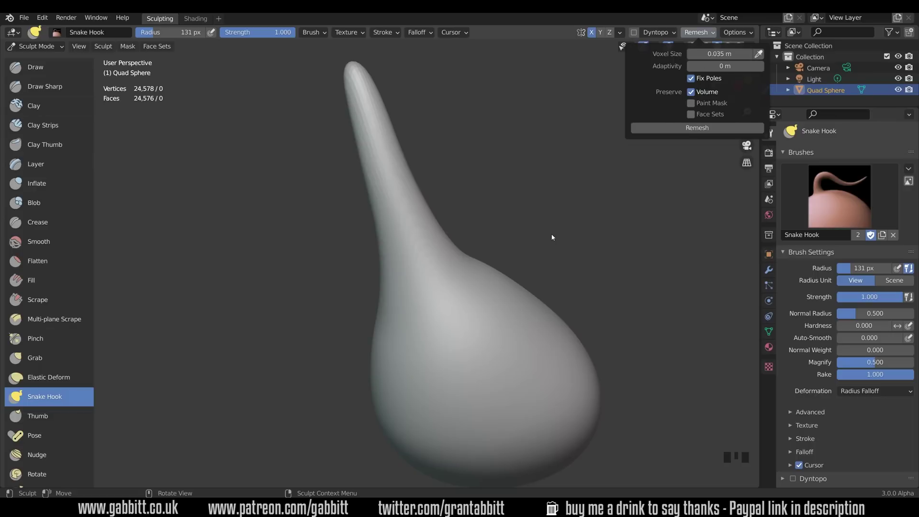
pyautogui.hotkey('shift', 'r')
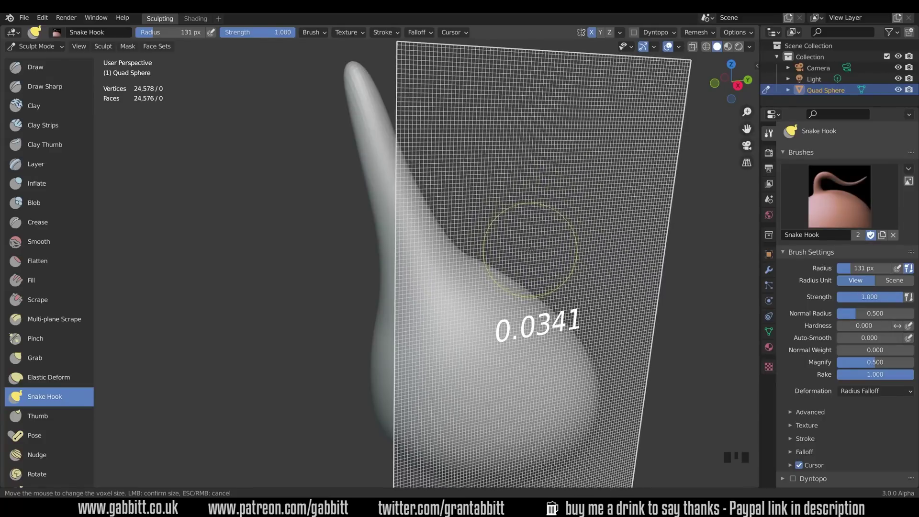
pyautogui.click(528, 252)
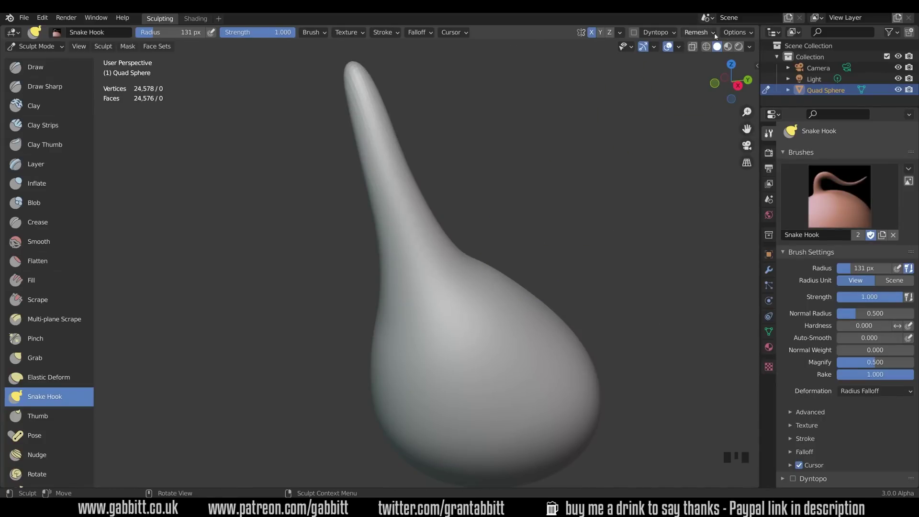
pyautogui.click(699, 32)
pyautogui.click(699, 128)
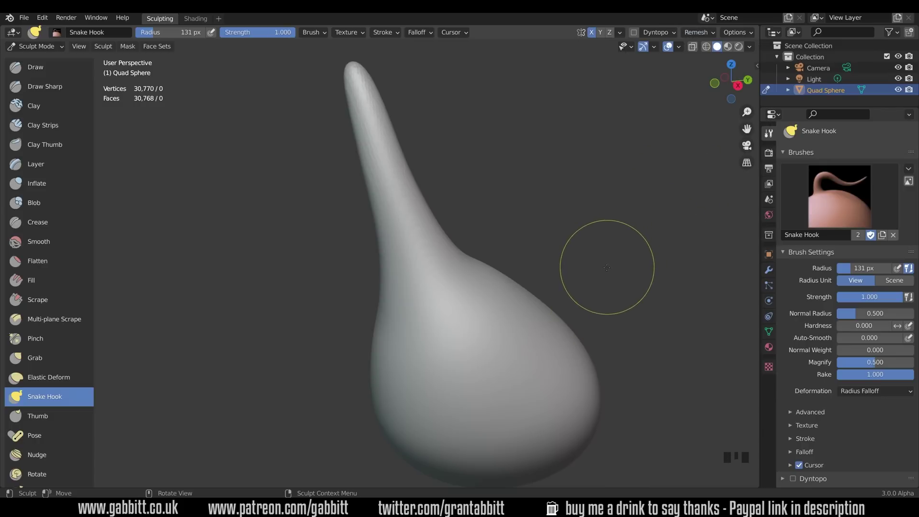
# Check how evenly the remeshed faces cover the neck and body in wireframe, and restore solid shading
pyautogui.click(706, 46)
pyautogui.moveTo(436, 172)
pyautogui.mouseDown(button='middle')
pyautogui.moveTo(488, 210)
pyautogui.moveTo(378, 196)
pyautogui.mouseUp(button='middle')
pyautogui.moveTo(511, 342); pyautogui.dragTo(583, 355, button='middle')
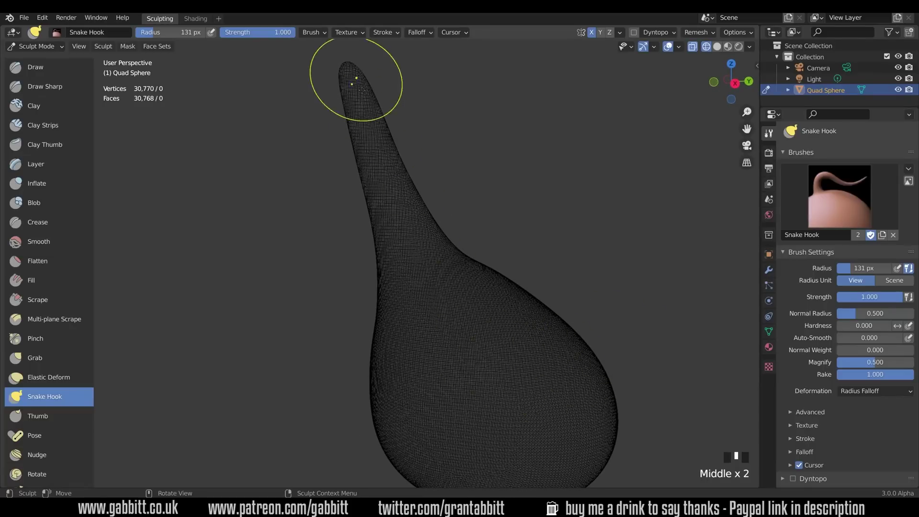
pyautogui.click(717, 46)
# Enlarge the Snake Hook radius to 218 px and push the sides inward around the base of the neck
pyautogui.moveTo(604, 288)
pyautogui.mouseDown(button='middle')
pyautogui.moveTo(565, 288)
pyautogui.moveTo(591, 331)
pyautogui.moveTo(525, 304)
pyautogui.mouseUp(button='middle')
pyautogui.moveTo(427, 262); pyautogui.dragTo(421, 262)
pyautogui.moveTo(425, 235); pyautogui.dragTo(421, 232)
pyautogui.press('f')
pyautogui.click(449, 299)
pyautogui.moveTo(441, 283); pyautogui.dragTo(427, 267)
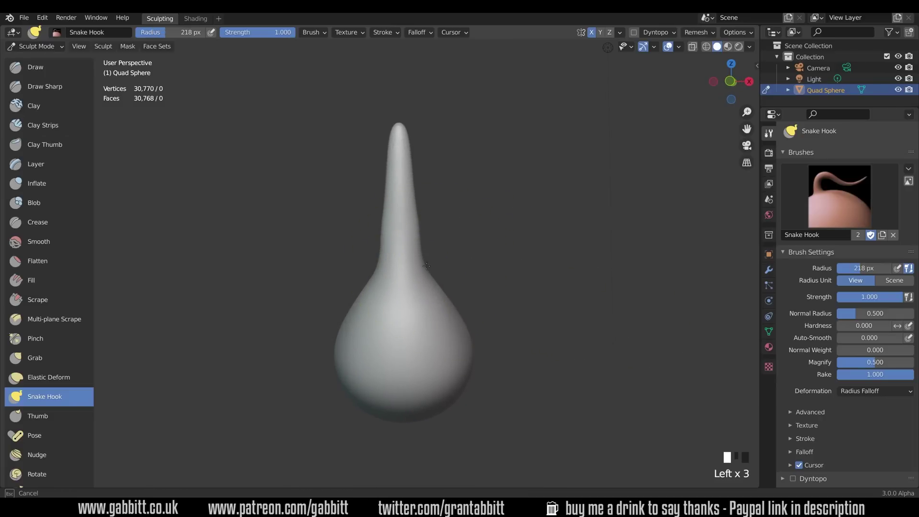
pyautogui.click(422, 233)
pyautogui.moveTo(418, 226); pyautogui.dragTo(449, 244, button='middle')
pyautogui.moveTo(410, 207); pyautogui.dragTo(427, 232, button='middle')
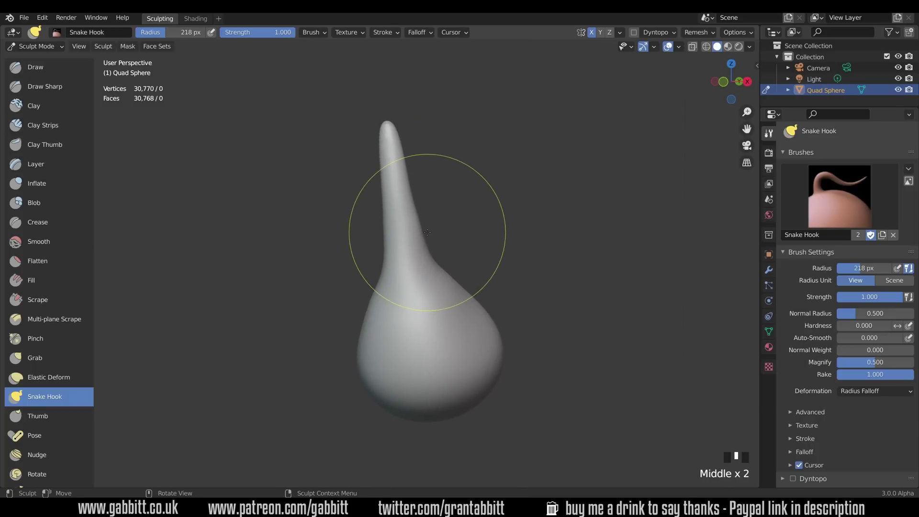
# Smooth the neck from its tip down to where it joins the body, working from several angles to slim it
pyautogui.keyDown('shift'); pyautogui.click(407, 201); pyautogui.keyUp('shift')
pyautogui.keyDown('shift'); pyautogui.click(409, 205); pyautogui.keyUp('shift')
pyautogui.keyDown('shift'); pyautogui.click(410, 206); pyautogui.keyUp('shift')
pyautogui.keyDown('shift'); pyautogui.click(411, 208); pyautogui.keyUp('shift')
pyautogui.keyDown('shift'); pyautogui.click(412, 209); pyautogui.keyUp('shift')
pyautogui.keyDown('shift'); pyautogui.click(401, 143); pyautogui.keyUp('shift')
pyautogui.keyDown('shift'); pyautogui.click(402, 163); pyautogui.keyUp('shift')
pyautogui.keyDown('shift'); pyautogui.click(410, 197); pyautogui.keyUp('shift')
pyautogui.keyDown('shift'); pyautogui.click(421, 238); pyautogui.keyUp('shift')
pyautogui.keyDown('shift'); pyautogui.click(424, 240); pyautogui.keyUp('shift')
pyautogui.keyDown('shift'); pyautogui.click(433, 239); pyautogui.keyUp('shift')
pyautogui.moveTo(471, 230); pyautogui.dragTo(416, 253, button='middle')
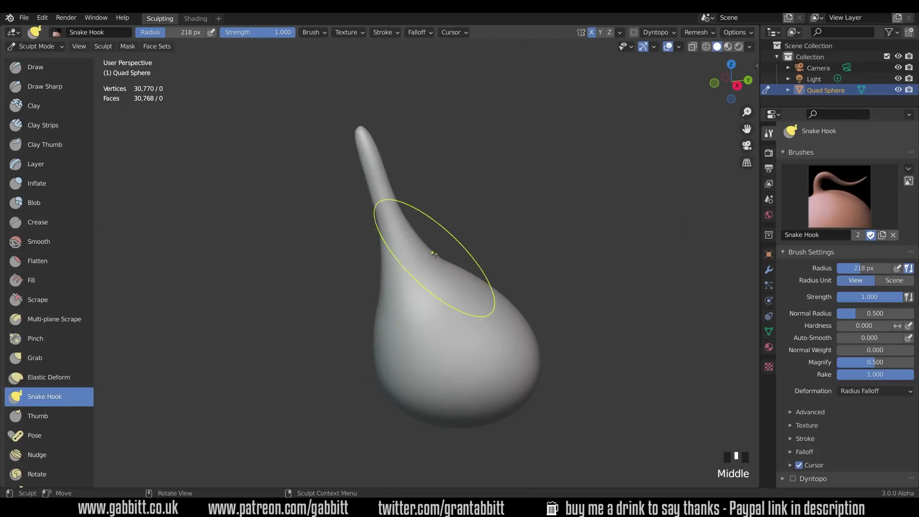
pyautogui.keyDown('shift'); pyautogui.click(407, 216); pyautogui.keyUp('shift')
pyautogui.keyDown('shift'); pyautogui.click(403, 204); pyautogui.keyUp('shift')
pyautogui.keyDown('shift'); pyautogui.click(405, 177); pyautogui.keyUp('shift')
pyautogui.keyDown('shift'); pyautogui.click(380, 162); pyautogui.keyUp('shift')
# Smooth the shoulders and sides of the body where they blend into the neck
pyautogui.moveTo(472, 225)
pyautogui.mouseDown(button='middle')
pyautogui.moveTo(591, 225)
pyautogui.moveTo(561, 216)
pyautogui.mouseUp(button='middle')
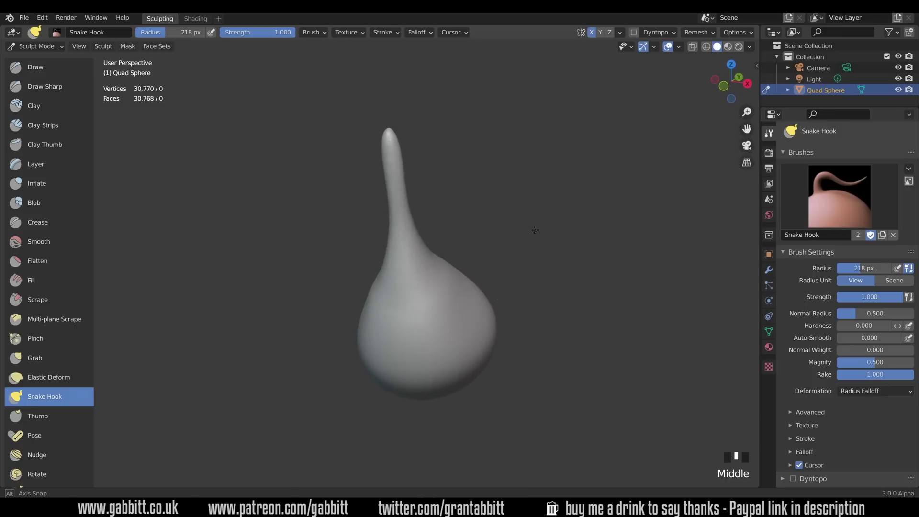
pyautogui.moveTo(439, 291); pyautogui.dragTo(505, 259, button='middle')
pyautogui.keyDown('shift'); pyautogui.click(434, 290); pyautogui.keyUp('shift')
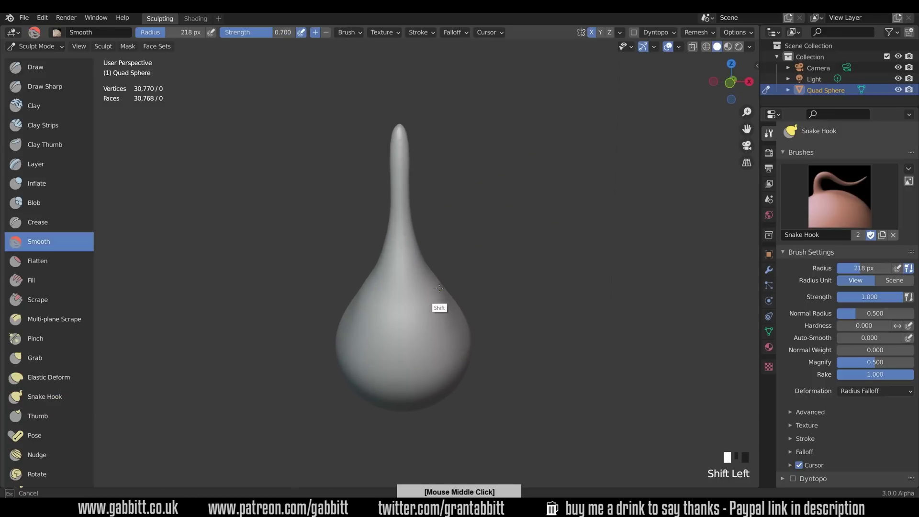
pyautogui.keyDown('shift'); pyautogui.moveTo(440, 307); pyautogui.dragTo(426, 302); pyautogui.keyUp('shift')
pyautogui.moveTo(426, 302); pyautogui.dragTo(454, 312, button='middle')
pyautogui.keyDown('shift'); pyautogui.moveTo(453, 312); pyautogui.dragTo(444, 253); pyautogui.keyUp('shift')
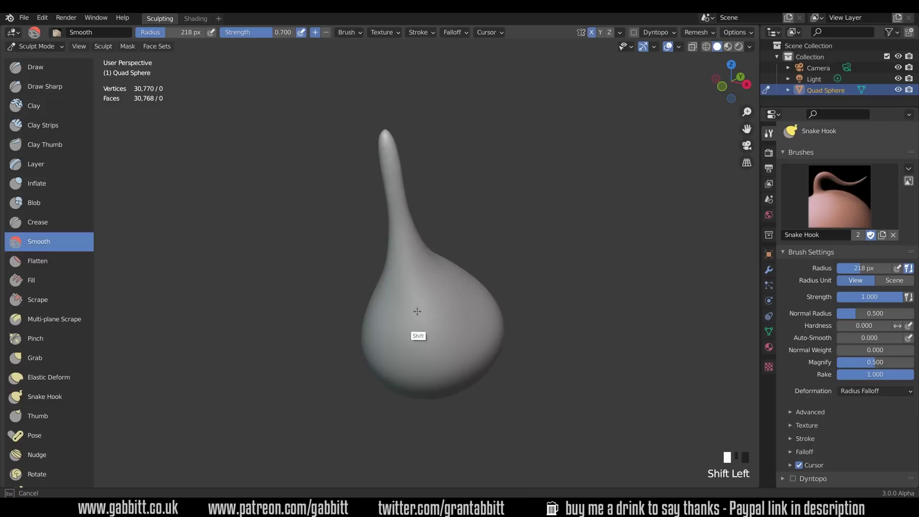
pyautogui.keyDown('shift'); pyautogui.moveTo(400, 308); pyautogui.dragTo(433, 286); pyautogui.keyUp('shift')
pyautogui.moveTo(433, 286)
pyautogui.mouseDown(button='middle')
pyautogui.moveTo(491, 276)
pyautogui.moveTo(462, 291)
pyautogui.mouseUp(button='middle')
pyautogui.keyDown('shift'); pyautogui.moveTo(557, 319); pyautogui.dragTo(541, 282, button='middle'); pyautogui.keyUp('shift')
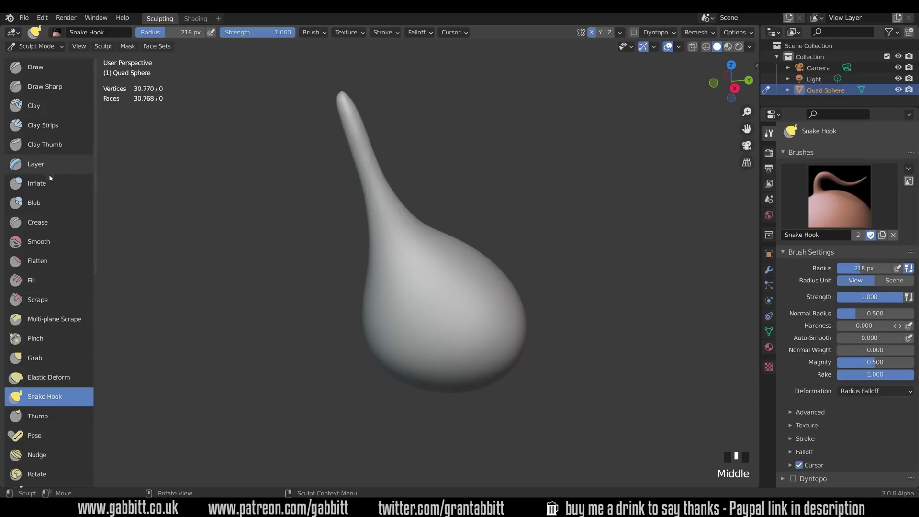
# Thicken the neck along its length down to the shoulders with the Inflate brush at a 182 px radius
pyautogui.click(53, 189)
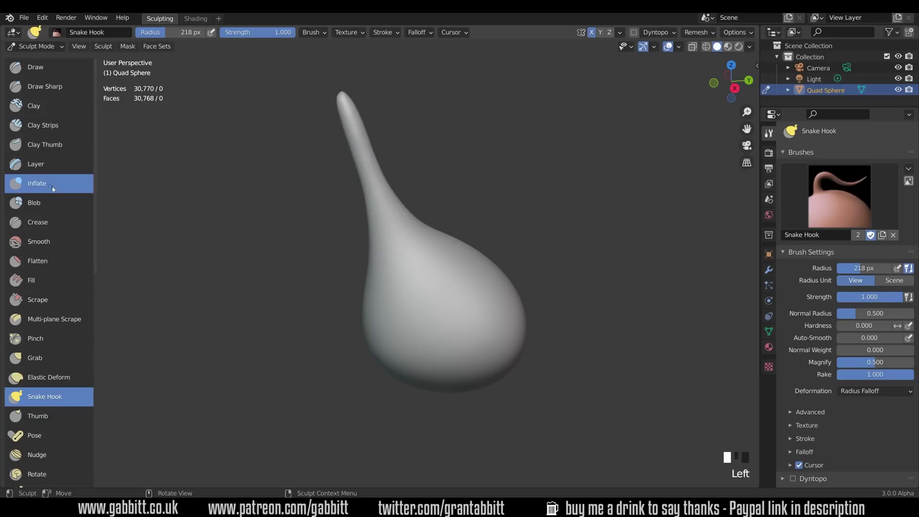
pyautogui.press('f')
pyautogui.click(365, 172)
pyautogui.moveTo(371, 174)
pyautogui.mouseDown()
pyautogui.moveTo(375, 186)
pyautogui.moveTo(368, 123)
pyautogui.mouseUp()
pyautogui.moveTo(368, 123); pyautogui.dragTo(387, 254, button='middle')
pyautogui.moveTo(388, 254); pyautogui.dragTo(396, 208)
pyautogui.click(396, 209)
pyautogui.moveTo(396, 209); pyautogui.dragTo(395, 188, button='middle')
pyautogui.moveTo(544, 229)
pyautogui.mouseDown(button='middle')
pyautogui.moveTo(551, 238)
pyautogui.moveTo(572, 224)
pyautogui.mouseUp(button='middle')
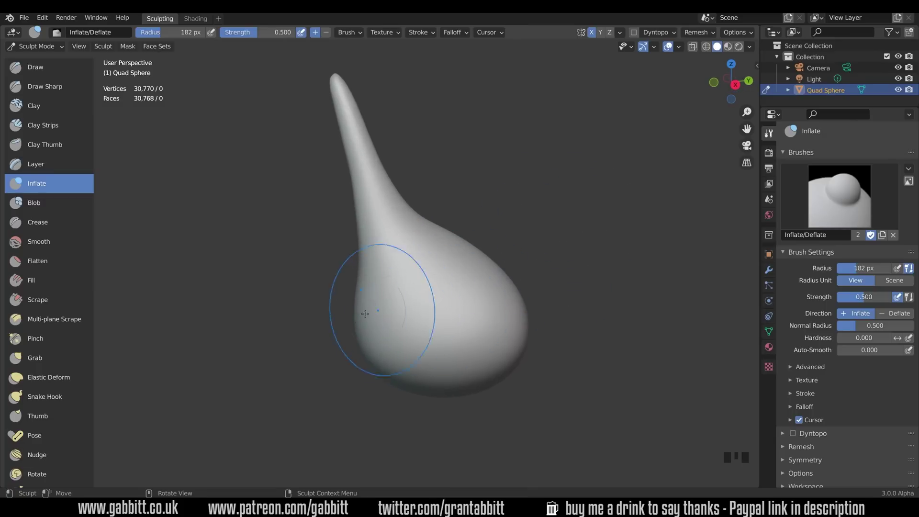
# Pull a mirrored pair of front legs down from the underside in front view, using Snake Hook at a 116 px radius
pyautogui.click(53, 398)
pyautogui.moveTo(486, 348); pyautogui.dragTo(574, 337, button='middle')
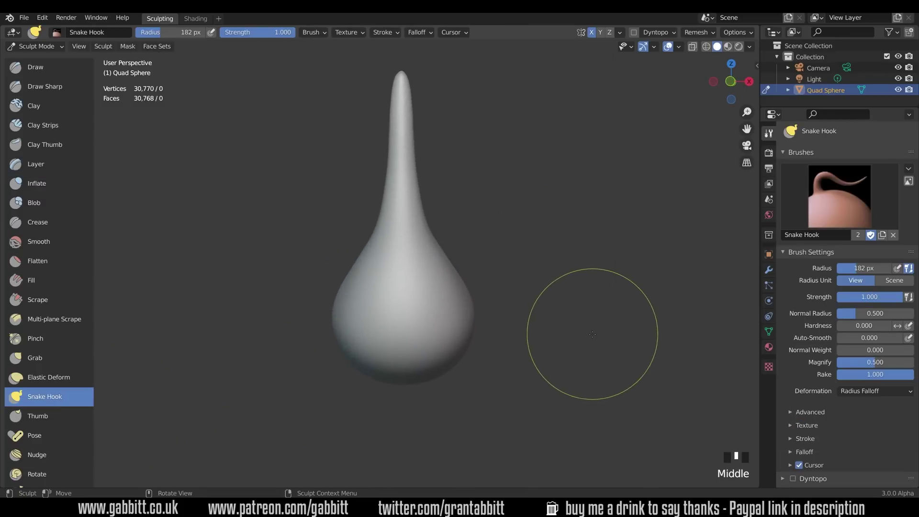
pyautogui.press('KP_1')
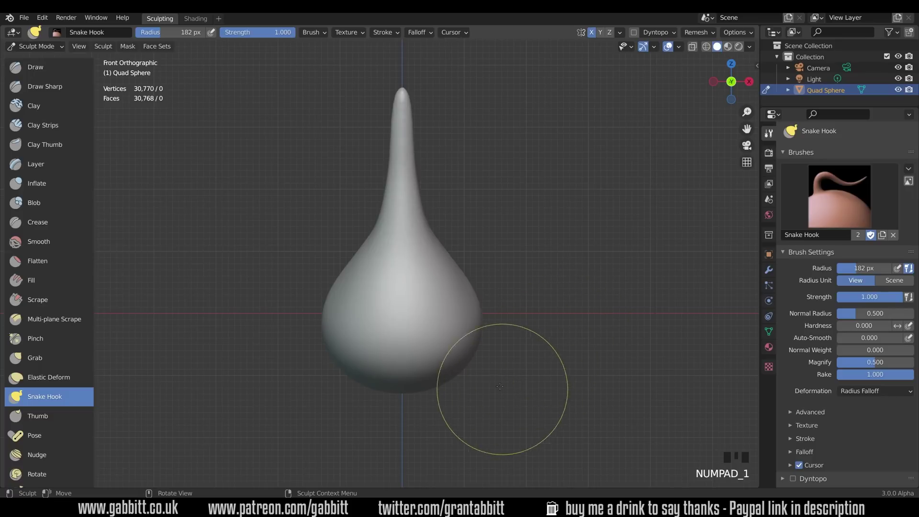
pyautogui.keyDown('shift'); pyautogui.moveTo(499, 372); pyautogui.dragTo(538, 298, button='middle'); pyautogui.keyUp('shift')
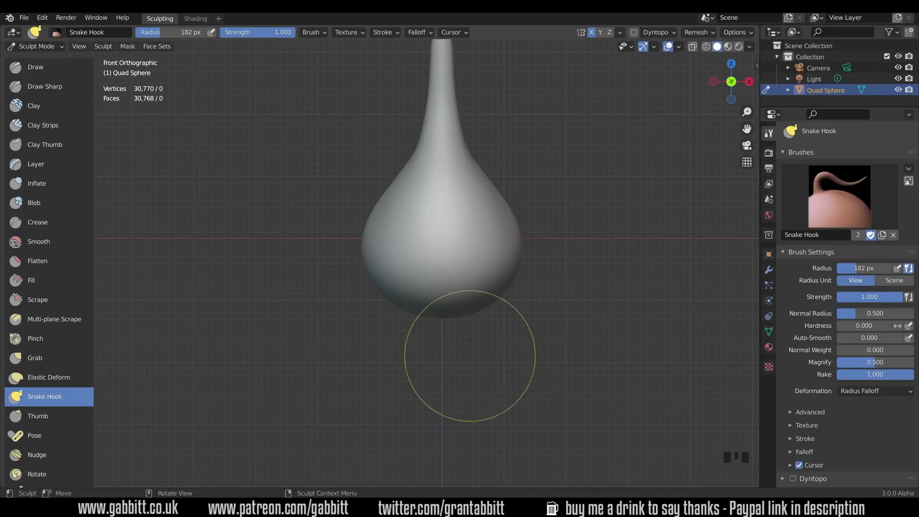
pyautogui.press('f')
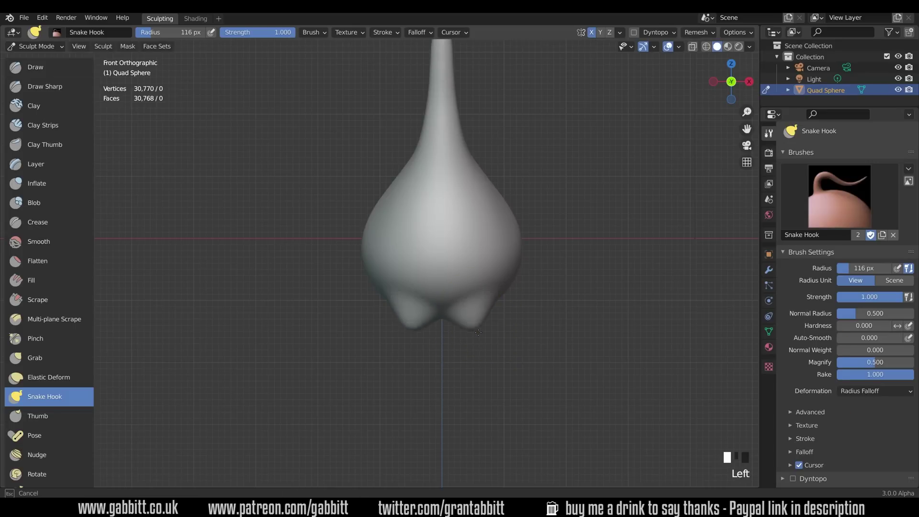
pyautogui.moveTo(478, 330); pyautogui.dragTo(483, 332)
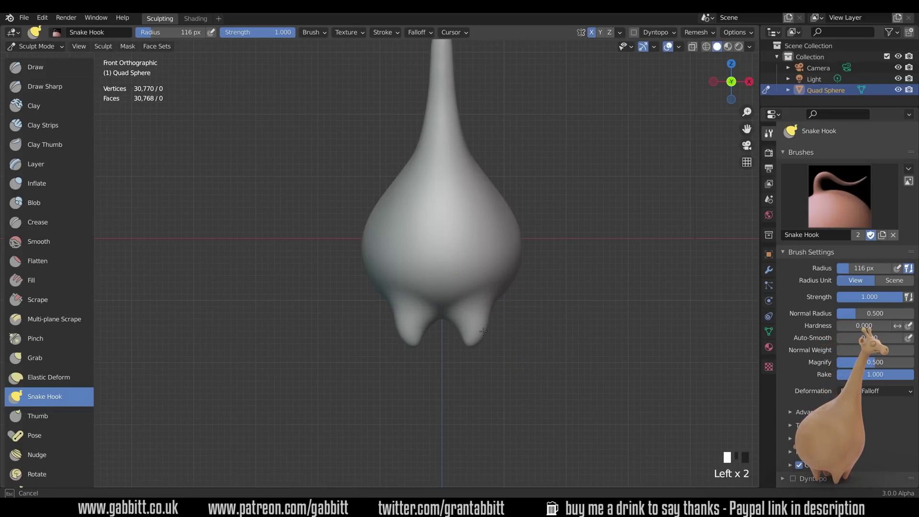
# Bring the two front legs closer together and smooth the surface between their bases
pyautogui.moveTo(469, 326); pyautogui.dragTo(452, 312)
pyautogui.moveTo(450, 318); pyautogui.dragTo(446, 316)
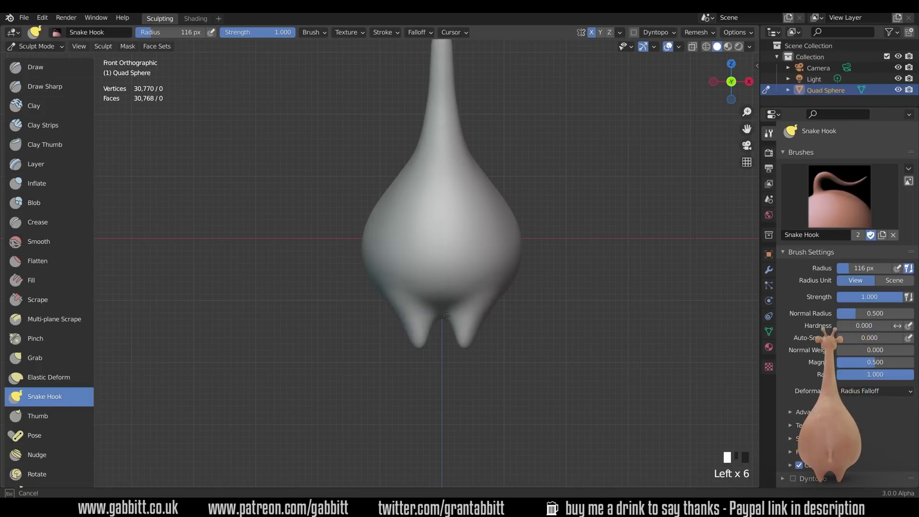
pyautogui.click(453, 310)
pyautogui.keyDown('shift'); pyautogui.click(464, 310); pyautogui.keyUp('shift')
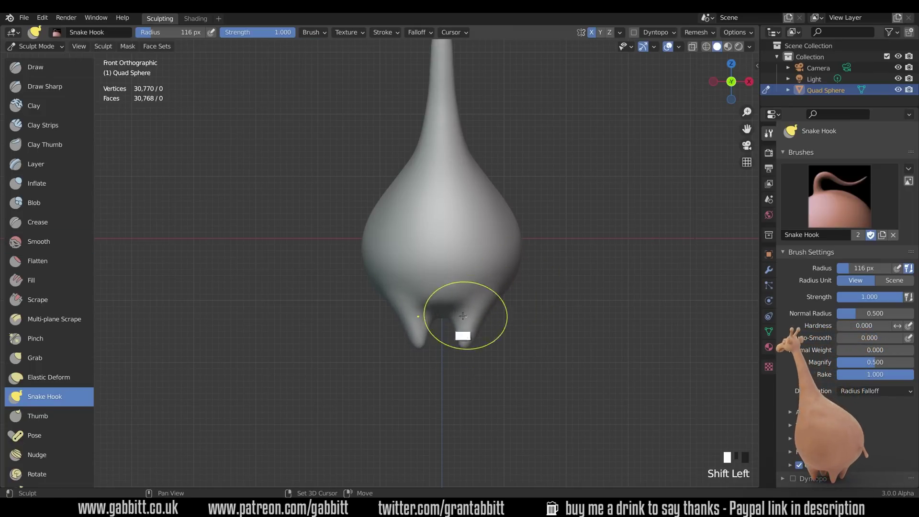
# Slim the front legs and push them forward in side view, enlarging the Snake Hook radius to 159 px for the belly behind them
pyautogui.moveTo(540, 288)
pyautogui.mouseDown(button='middle')
pyautogui.moveTo(483, 336)
pyautogui.moveTo(484, 353)
pyautogui.mouseUp(button='middle')
pyautogui.press('KP_3')
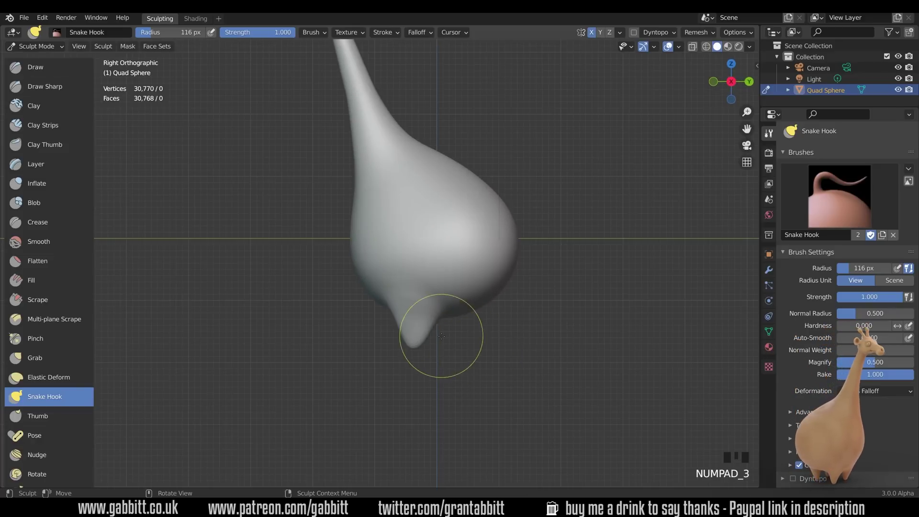
pyautogui.moveTo(435, 328); pyautogui.dragTo(431, 327)
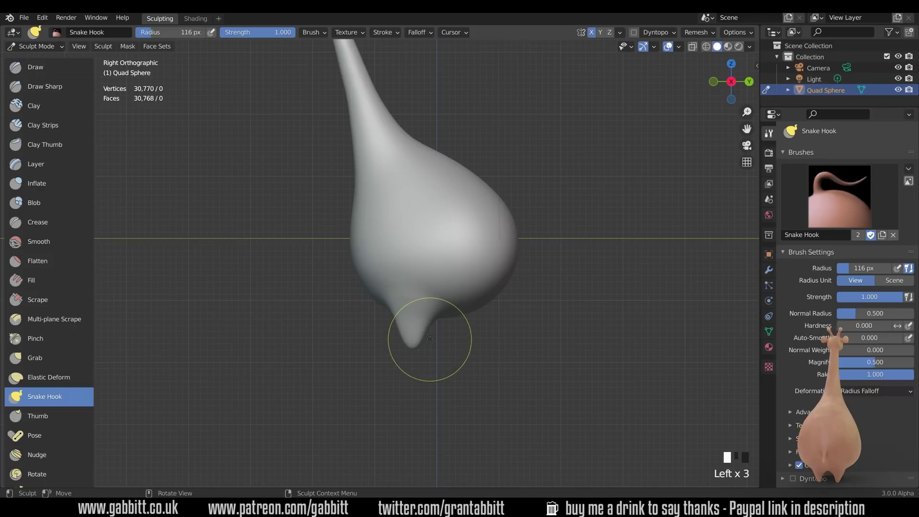
pyautogui.press('f')
pyautogui.click(476, 331)
pyautogui.moveTo(421, 321); pyautogui.dragTo(409, 321)
pyautogui.moveTo(411, 331); pyautogui.dragTo(400, 337)
pyautogui.press('f')
pyautogui.click(481, 334)
pyautogui.moveTo(439, 309); pyautogui.dragTo(437, 308)
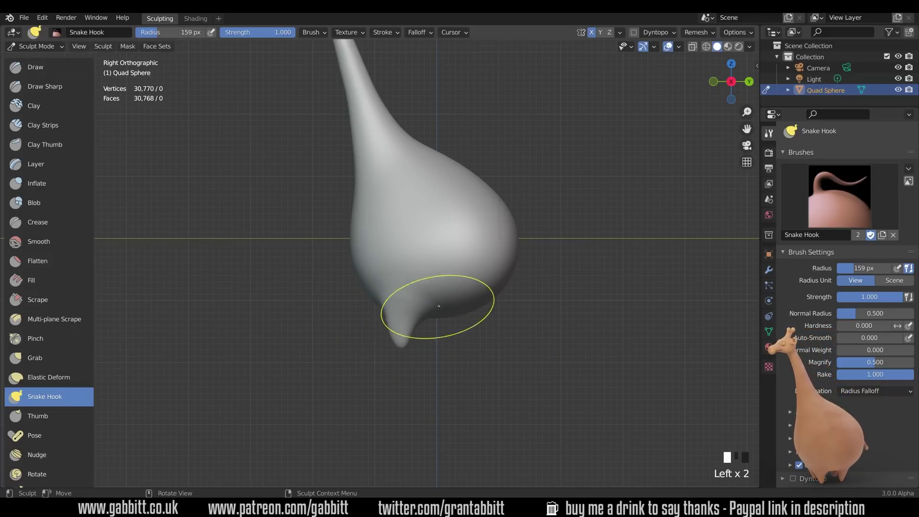
# Reshape the belly behind the front legs at a 186 px radius, and taper the legs at 110 px
pyautogui.moveTo(440, 339)
pyautogui.mouseDown(button='middle')
pyautogui.moveTo(519, 334)
pyautogui.moveTo(452, 308)
pyautogui.mouseUp(button='middle')
pyautogui.press('f')
pyautogui.click(458, 306)
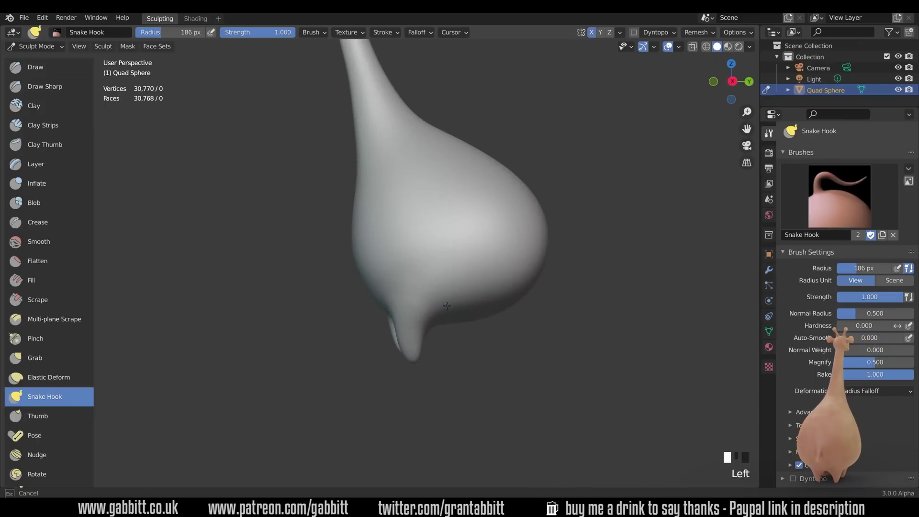
pyautogui.click(467, 327)
pyautogui.press('f')
pyautogui.click(421, 342)
pyautogui.moveTo(420, 328); pyautogui.dragTo(414, 345)
pyautogui.moveTo(423, 337); pyautogui.dragTo(415, 339)
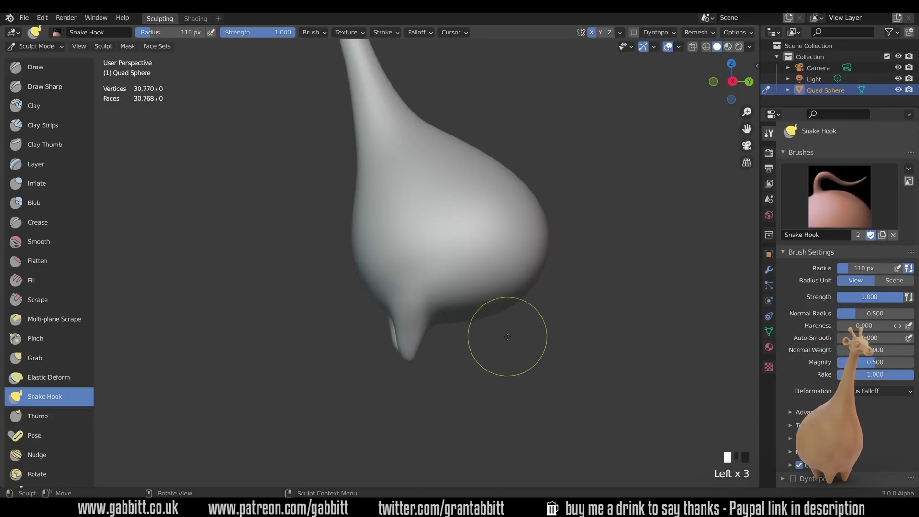
# Slim the back edge of the front legs in side view, switching from Snake Hook at 60 px to Grab at 80 px
pyautogui.press('KP_3')
pyautogui.press('f')
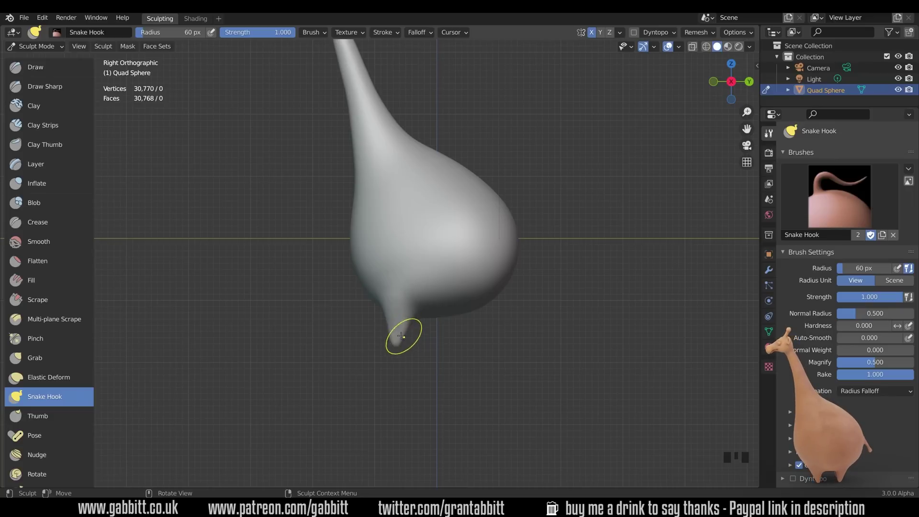
pyautogui.click(35, 358)
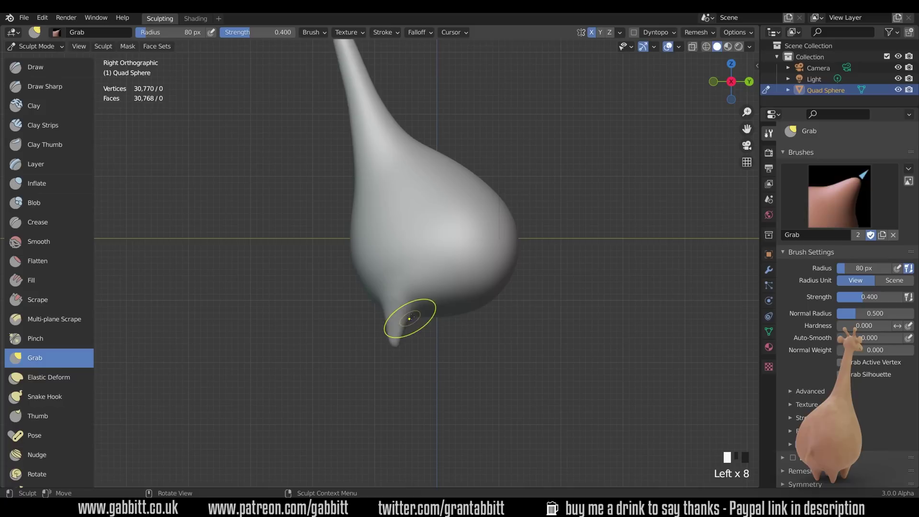
pyautogui.moveTo(415, 322); pyautogui.dragTo(408, 319)
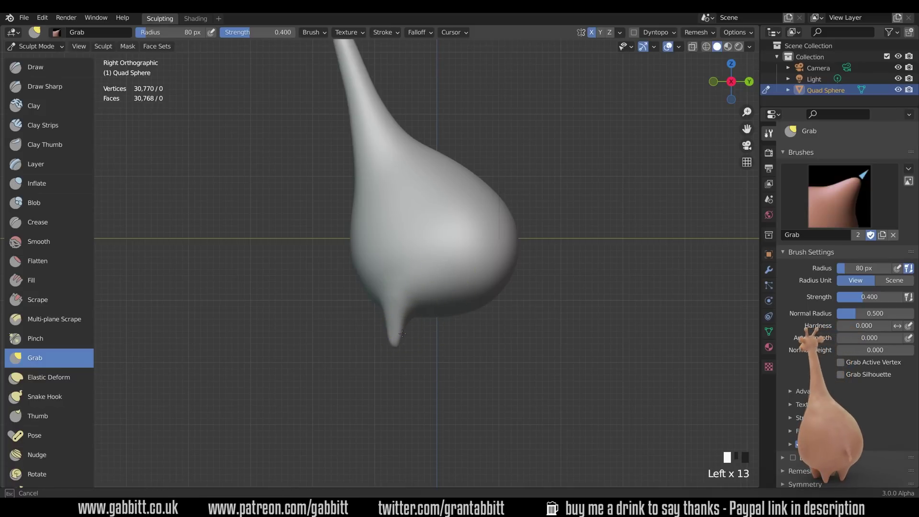
pyautogui.moveTo(503, 273); pyautogui.dragTo(588, 334)
pyautogui.moveTo(537, 292); pyautogui.dragTo(614, 352)
pyautogui.moveTo(614, 352)
pyautogui.mouseDown(button='middle')
pyautogui.moveTo(590, 379)
pyautogui.moveTo(470, 328)
pyautogui.mouseUp(button='middle')
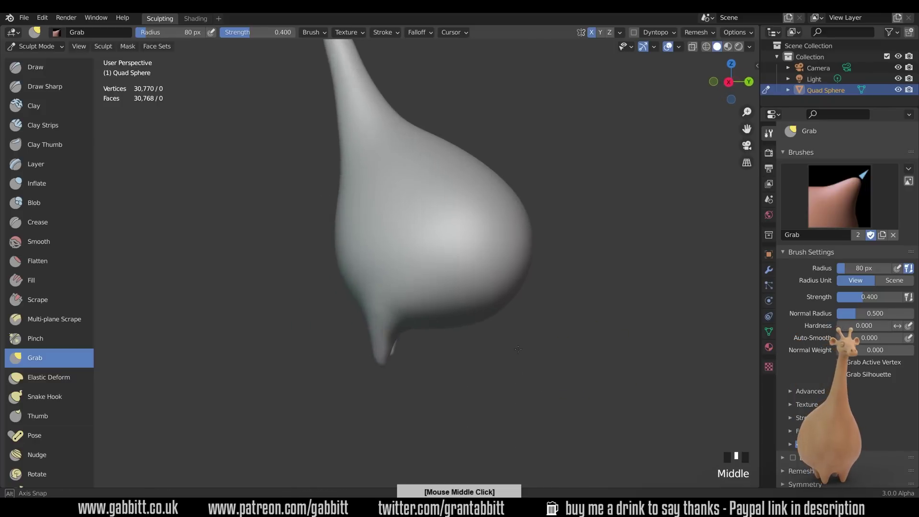
# Refine the front legs' outline and their join with the belly using the Grab brush at a 68 px radius
pyautogui.press('KP_3')
pyautogui.doubleClick(398, 324)
pyautogui.moveTo(388, 305); pyautogui.dragTo(393, 342)
pyautogui.moveTo(426, 309); pyautogui.dragTo(413, 309)
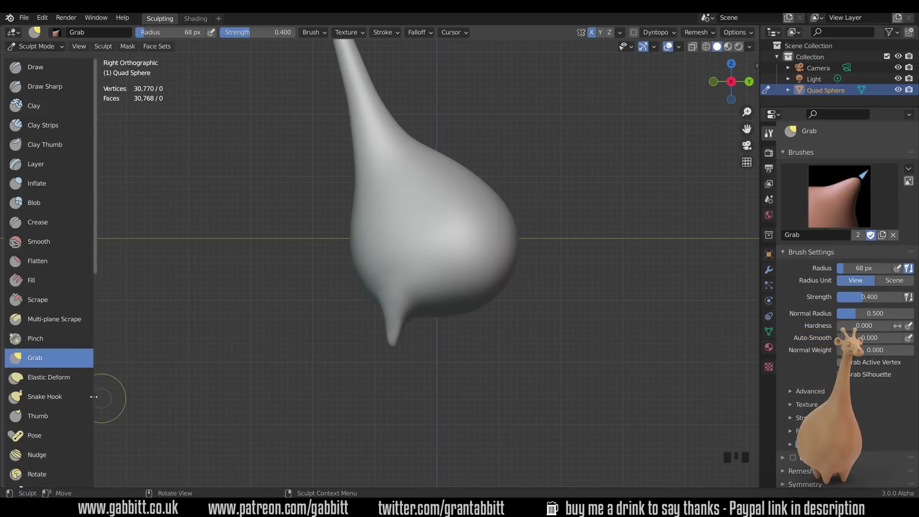
pyautogui.click(74, 399)
pyautogui.moveTo(394, 351); pyautogui.dragTo(398, 352)
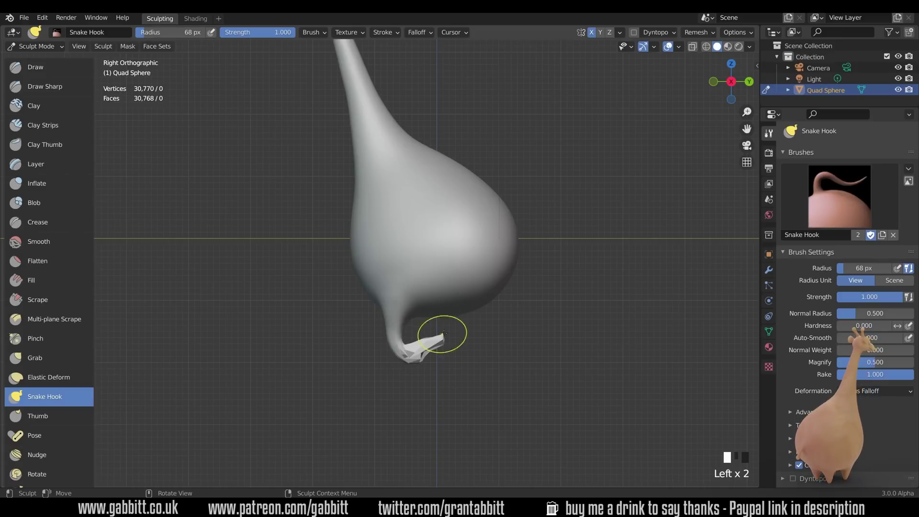
pyautogui.hotkey('ctrl', 'z')
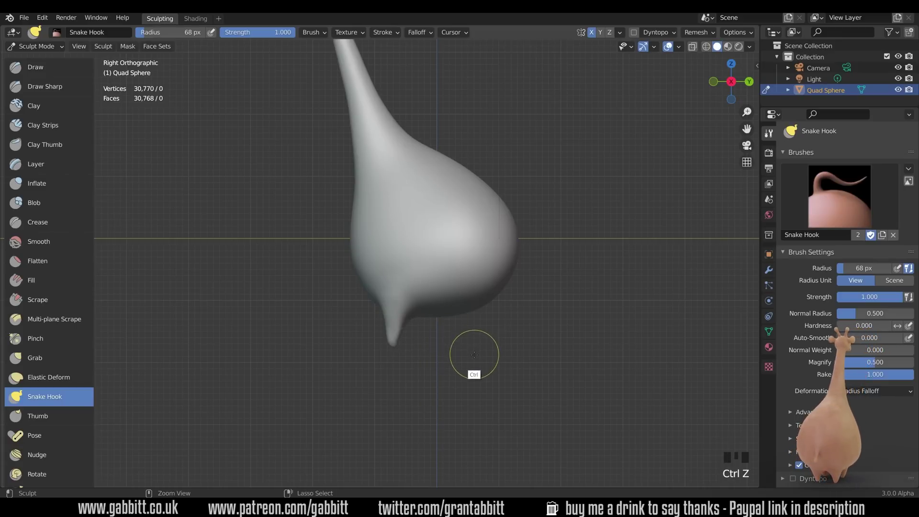
# Adjust the front and back edges where the front legs meet the body with the Grab brush
pyautogui.click(77, 356)
pyautogui.moveTo(384, 301); pyautogui.dragTo(384, 297)
pyautogui.moveTo(384, 298); pyautogui.dragTo(384, 306)
pyautogui.press('f')
pyautogui.click(398, 308)
pyautogui.click(411, 317)
# Set the Grab radius to 130 px and adjust the spread of the front legs from the front
pyautogui.moveTo(523, 367)
pyautogui.mouseDown(button='middle')
pyautogui.moveTo(503, 356)
pyautogui.moveTo(526, 337)
pyautogui.mouseUp(button='middle')
pyautogui.press('f')
pyautogui.click(495, 316)
pyautogui.moveTo(466, 347); pyautogui.dragTo(474, 339)
# Smooth the lower body above the front legs and remesh the sculpt
pyautogui.moveTo(496, 273)
pyautogui.keyDown('shift'); pyautogui.mouseDown()
pyautogui.moveTo(473, 295)
pyautogui.moveTo(474, 275)
pyautogui.mouseUp(); pyautogui.keyUp('shift')
pyautogui.hotkey('ctrl', 'z')
pyautogui.keyDown('shift'); pyautogui.moveTo(475, 287); pyautogui.dragTo(472, 273); pyautogui.keyUp('shift')
pyautogui.moveTo(471, 284)
pyautogui.keyDown('shift'); pyautogui.mouseDown()
pyautogui.moveTo(469, 268)
pyautogui.moveTo(488, 287)
pyautogui.moveTo(512, 273)
pyautogui.mouseUp(); pyautogui.keyUp('shift')
pyautogui.moveTo(453, 245)
pyautogui.keyDown('shift'); pyautogui.mouseDown()
pyautogui.moveTo(473, 285)
pyautogui.moveTo(458, 293)
pyautogui.moveTo(473, 279)
pyautogui.mouseUp(); pyautogui.keyUp('shift')
pyautogui.moveTo(471, 329); pyautogui.dragTo(468, 325, button='middle')
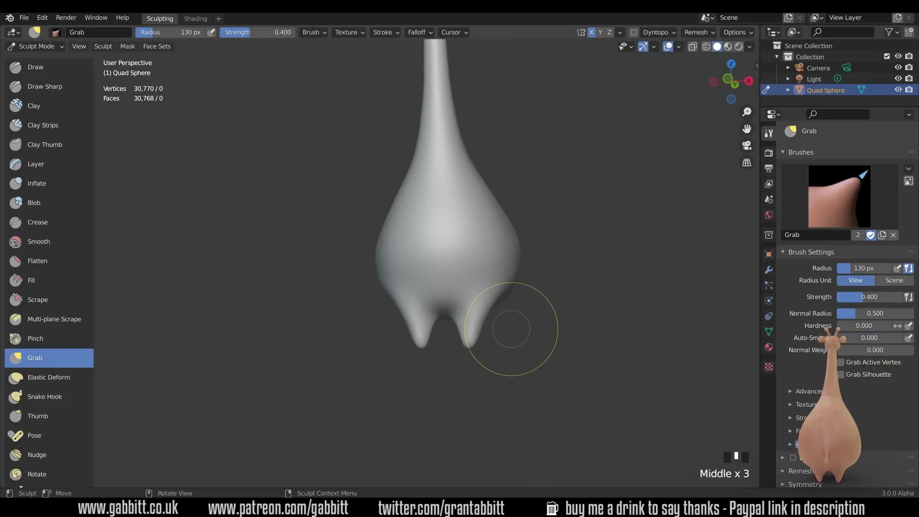
pyautogui.hotkey('ctrl', 'r')
# Adjust the front leg tips, and shift the whole front legs backward with the Grab radius enlarged to 232 px
pyautogui.moveTo(495, 350); pyautogui.dragTo(436, 357, button='middle')
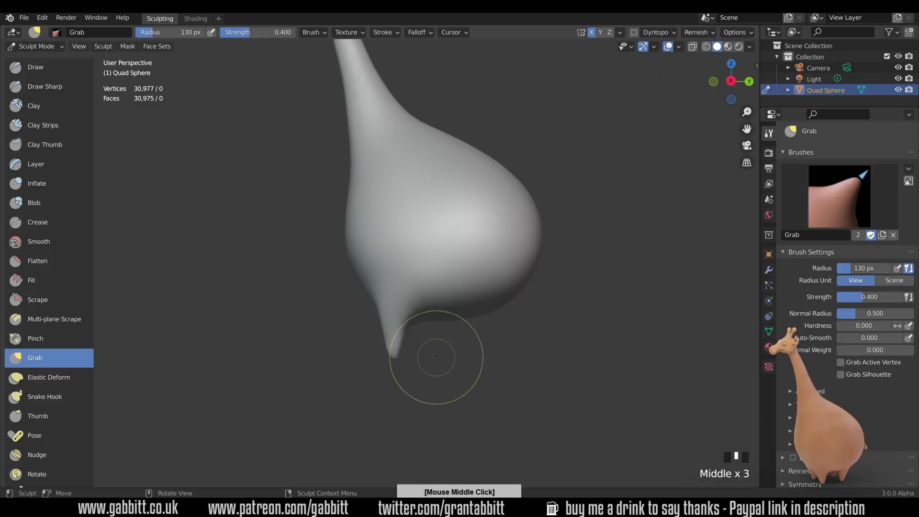
pyautogui.moveTo(400, 345); pyautogui.dragTo(394, 352)
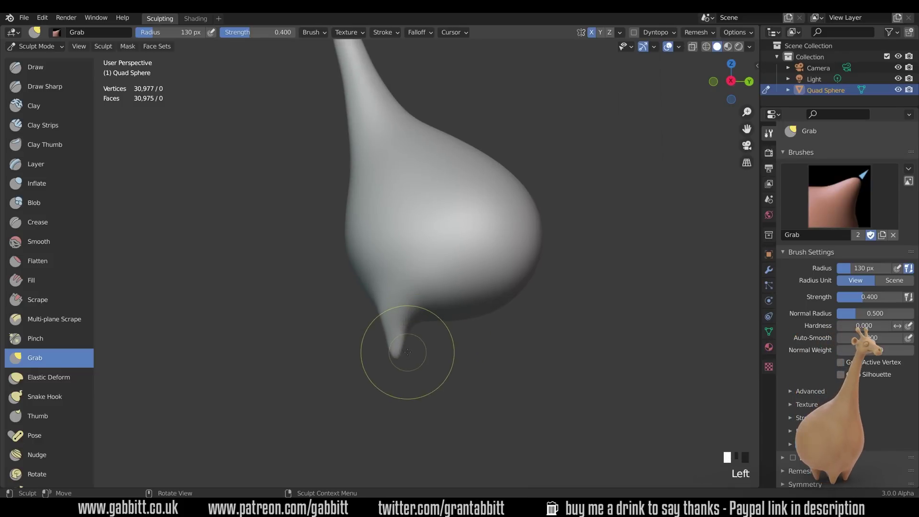
pyautogui.press('f')
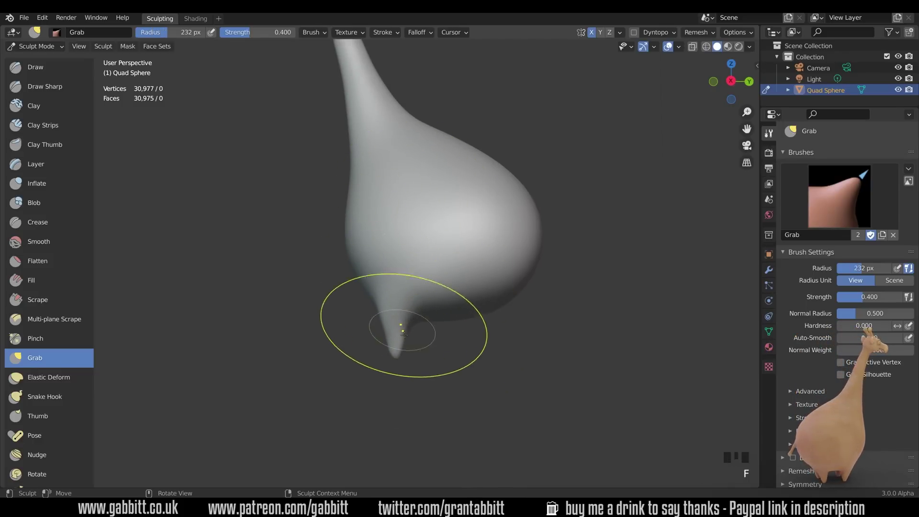
pyautogui.click(398, 318)
pyautogui.moveTo(371, 337)
pyautogui.mouseDown()
pyautogui.moveTo(413, 360)
pyautogui.moveTo(410, 347)
pyautogui.mouseUp()
# Reduce the Grab radius to 113 px and refine the shape and position of the front leg tips
pyautogui.press('f')
pyautogui.click(467, 361)
pyautogui.press('f')
pyautogui.click(456, 363)
pyautogui.press('f')
pyautogui.click(400, 360)
pyautogui.moveTo(403, 339); pyautogui.dragTo(412, 352)
pyautogui.moveTo(410, 352); pyautogui.dragTo(419, 341)
pyautogui.moveTo(420, 341); pyautogui.dragTo(416, 341)
# Smooth the lower body beside the front legs and check the shape from several angles
pyautogui.moveTo(486, 342); pyautogui.dragTo(515, 329, button='middle')
pyautogui.keyDown('shift'); pyautogui.moveTo(517, 329); pyautogui.dragTo(455, 281); pyautogui.keyUp('shift')
pyautogui.moveTo(536, 304); pyautogui.dragTo(462, 326, button='middle')
pyautogui.moveTo(558, 338); pyautogui.dragTo(512, 346, button='middle')
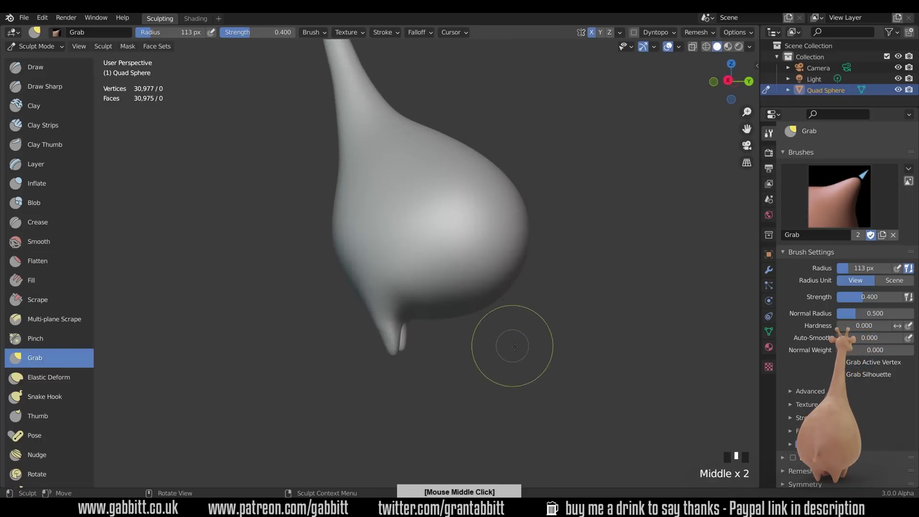
# Pull a pair of hind legs down from the rear underside in side view at a 66 px radius, and remesh
pyautogui.press('KP_3')
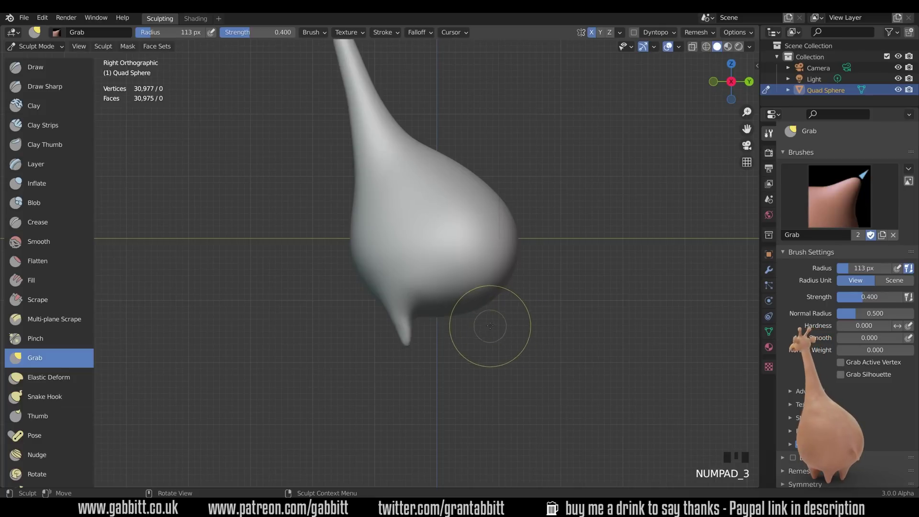
pyautogui.press('f')
pyautogui.click(462, 329)
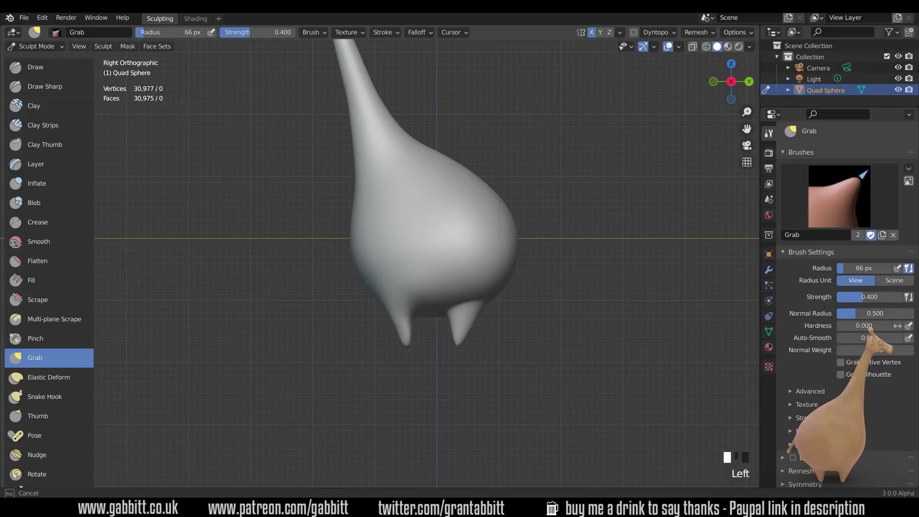
pyautogui.moveTo(581, 360)
pyautogui.mouseDown(button='middle')
pyautogui.moveTo(467, 358)
pyautogui.moveTo(579, 356)
pyautogui.moveTo(527, 355)
pyautogui.moveTo(486, 306)
pyautogui.mouseUp(button='middle')
pyautogui.press('ctrl')
pyautogui.hotkey('ctrl', 'r')
# Smooth the body around the leg bases and adjust the overall form with the Grab radius at 300 px
pyautogui.moveTo(489, 302)
pyautogui.keyDown('shift'); pyautogui.mouseDown()
pyautogui.moveTo(507, 272)
pyautogui.moveTo(509, 287)
pyautogui.mouseUp(); pyautogui.keyUp('shift')
pyautogui.moveTo(509, 287); pyautogui.dragTo(493, 303, button='middle')
pyautogui.moveTo(425, 279)
pyautogui.keyDown('shift'); pyautogui.mouseDown()
pyautogui.moveTo(376, 219)
pyautogui.moveTo(335, 246)
pyautogui.moveTo(358, 226)
pyautogui.moveTo(455, 227)
pyautogui.moveTo(333, 223)
pyautogui.moveTo(344, 225)
pyautogui.mouseUp(); pyautogui.keyUp('shift')
pyautogui.press('f')
pyautogui.click(408, 208)
pyautogui.moveTo(345, 225)
pyautogui.mouseDown(button='middle')
pyautogui.moveTo(572, 270)
pyautogui.moveTo(582, 230)
pyautogui.moveTo(540, 386)
pyautogui.moveTo(508, 407)
pyautogui.mouseUp(button='middle')
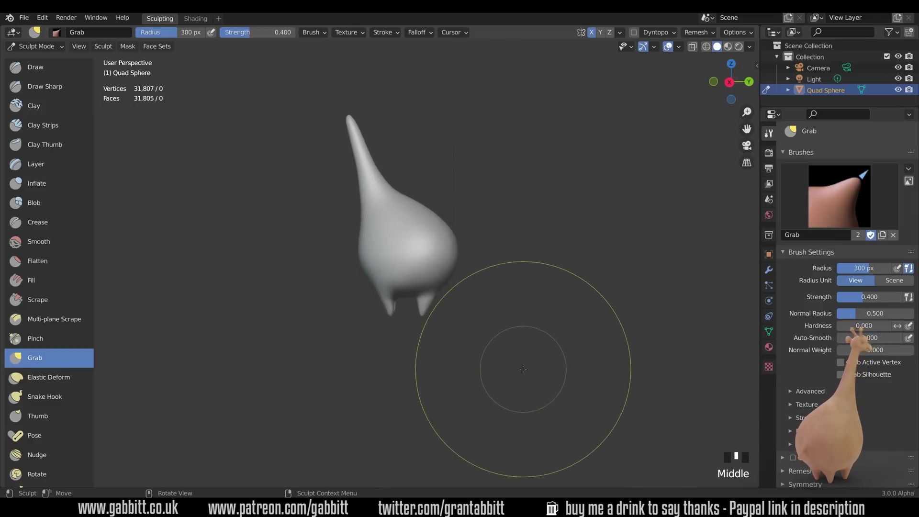
# Reduce the Grab radius to 132 px and reshape the hind legs and the inner edge of the front legs
pyautogui.moveTo(456, 328)
pyautogui.keyDown('shift'); pyautogui.mouseDown(button='middle')
pyautogui.moveTo(460, 341)
pyautogui.moveTo(486, 254)
pyautogui.moveTo(500, 295)
pyautogui.mouseUp(button='middle'); pyautogui.keyUp('shift')
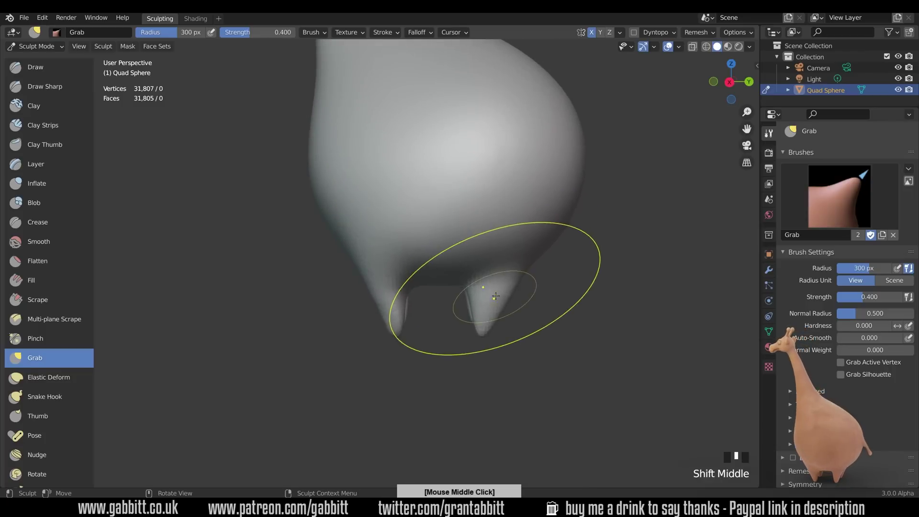
pyautogui.press('f')
pyautogui.click(456, 298)
pyautogui.press('f')
pyautogui.click(456, 310)
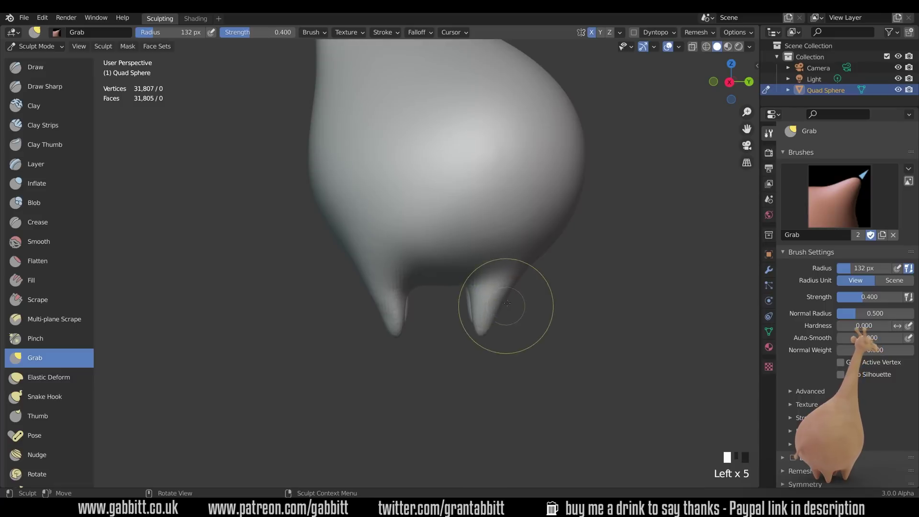
pyautogui.click(408, 294)
pyautogui.click(415, 279)
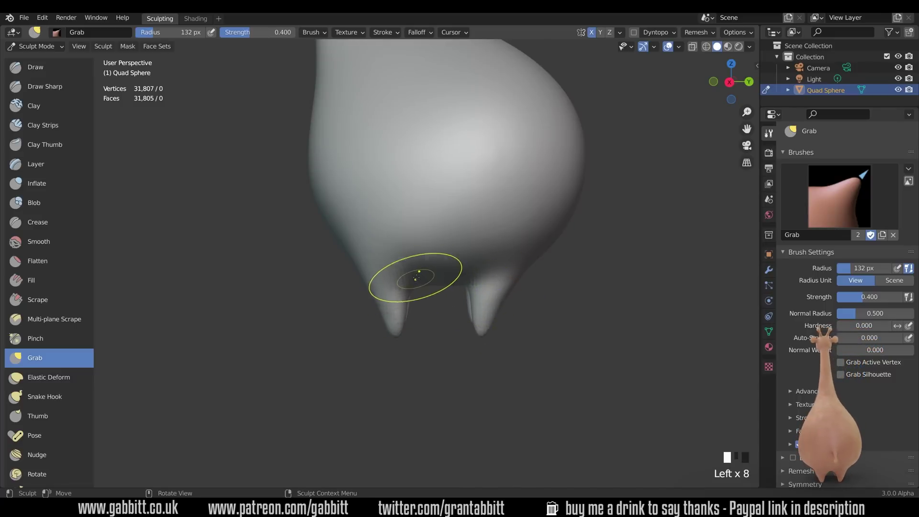
pyautogui.moveTo(422, 291); pyautogui.dragTo(405, 307)
# Enlarge the Grab radius to 205 px and adjust the outer contour where the front legs meet the body
pyautogui.moveTo(481, 320)
pyautogui.mouseDown(button='middle')
pyautogui.moveTo(579, 317)
pyautogui.moveTo(491, 320)
pyautogui.moveTo(520, 274)
pyautogui.moveTo(487, 261)
pyautogui.moveTo(383, 258)
pyautogui.mouseUp(button='middle')
pyautogui.press('f')
pyautogui.click(434, 261)
pyautogui.click(383, 258)
pyautogui.moveTo(382, 258); pyautogui.dragTo(368, 260)
pyautogui.moveTo(368, 260); pyautogui.dragTo(340, 266, button='middle')
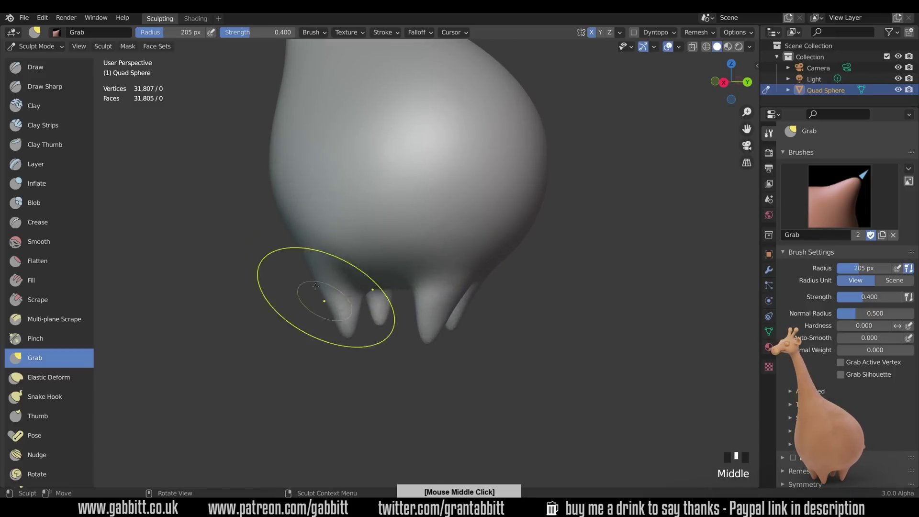
# Adjust the outer sides of the hind legs from behind with the Grab radius set to 172 px
pyautogui.moveTo(344, 298)
pyautogui.mouseDown(button='middle')
pyautogui.moveTo(327, 199)
pyautogui.moveTo(492, 282)
pyautogui.moveTo(336, 274)
pyautogui.moveTo(370, 261)
pyautogui.mouseUp(button='middle')
pyautogui.press('f')
pyautogui.click(284, 289)
pyautogui.moveTo(280, 283); pyautogui.dragTo(275, 277)
pyautogui.moveTo(275, 276); pyautogui.dragTo(272, 275)
pyautogui.moveTo(280, 278)
pyautogui.mouseDown()
pyautogui.moveTo(271, 275)
pyautogui.moveTo(279, 278)
pyautogui.mouseUp()
pyautogui.moveTo(295, 266); pyautogui.dragTo(293, 286, button='middle')
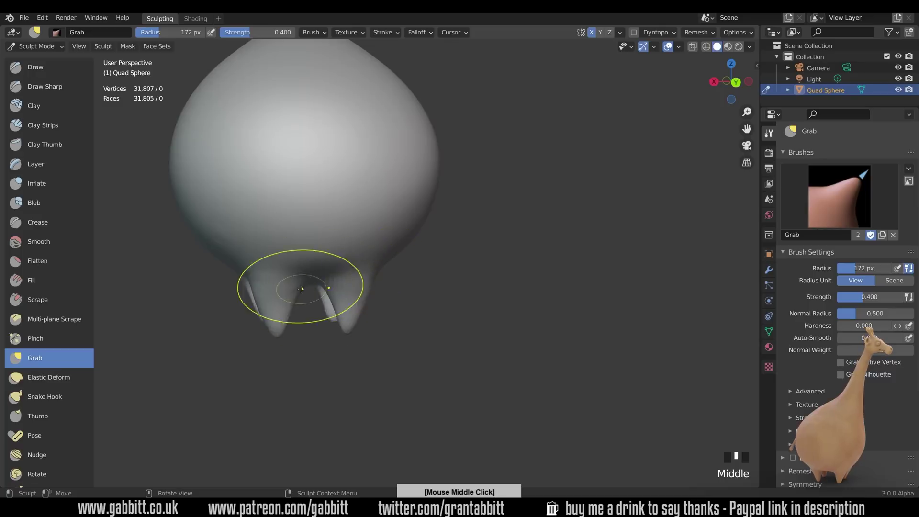
# Remesh the sculpt, change the Grab radius, and refine the hind legs from their upper sides down to the tips
pyautogui.moveTo(363, 289); pyautogui.dragTo(307, 271, button='middle')
pyautogui.hotkey('ctrl', 'r')
pyautogui.moveTo(356, 286); pyautogui.dragTo(290, 293, button='middle')
pyautogui.press('f')
pyautogui.click(293, 286)
pyautogui.moveTo(295, 281); pyautogui.dragTo(293, 275)
pyautogui.moveTo(293, 276); pyautogui.dragTo(292, 269)
pyautogui.click(276, 289)
pyautogui.click(275, 292)
pyautogui.click(275, 305)
pyautogui.moveTo(274, 316); pyautogui.dragTo(275, 319)
# Smooth the body above the hind legs and check the legs and body from the side
pyautogui.moveTo(282, 271); pyautogui.dragTo(364, 261, button='middle')
pyautogui.keyDown('shift'); pyautogui.click(374, 254); pyautogui.keyUp('shift')
pyautogui.keyDown('shift'); pyautogui.click(369, 256); pyautogui.keyUp('shift')
pyautogui.keyDown('shift'); pyautogui.click(250, 238); pyautogui.keyUp('shift')
pyautogui.scroll(-4, 471, 259)
pyautogui.moveTo(456, 321); pyautogui.dragTo(551, 314, button='middle')
pyautogui.keyDown('ctrl'); pyautogui.moveTo(512, 385); pyautogui.dragTo(518, 285, button='middle'); pyautogui.keyUp('ctrl')
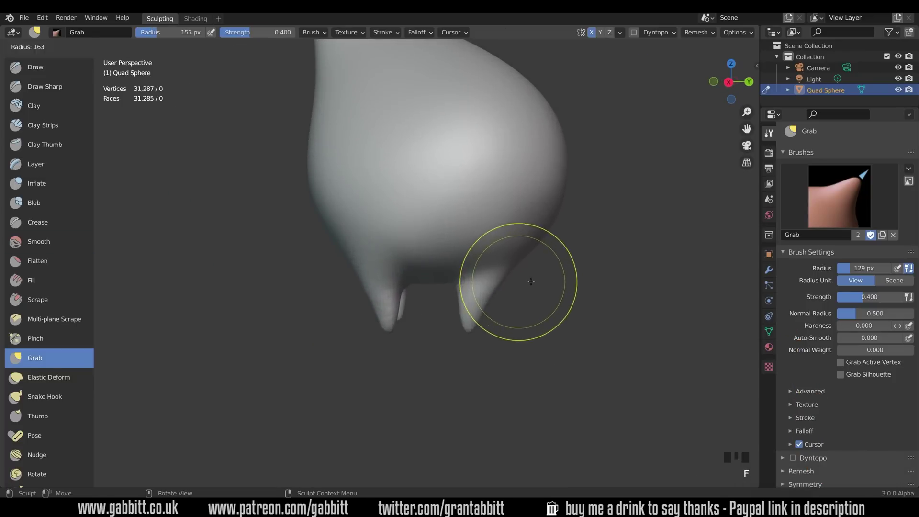
# Adjust the outer contour where the hind leg meets the body with the Grab radius set to 164 px
pyautogui.moveTo(504, 271); pyautogui.dragTo(501, 274)
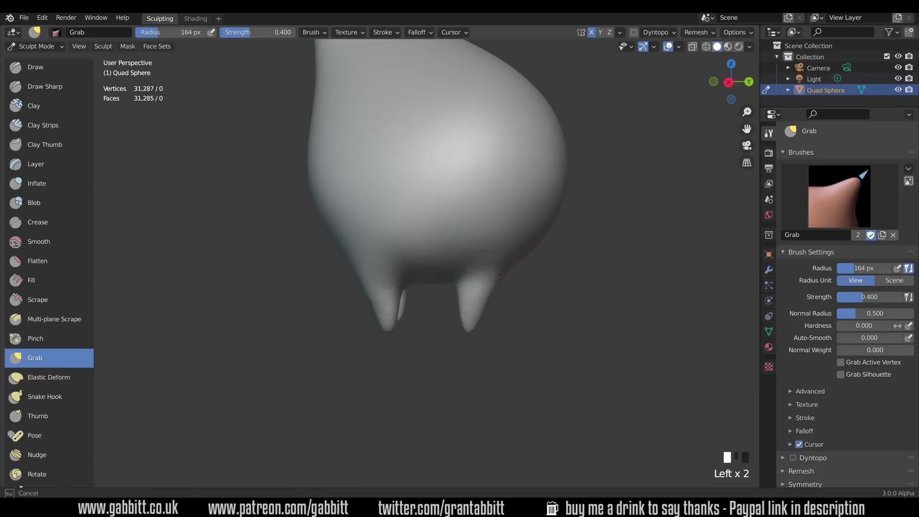
pyautogui.moveTo(559, 216)
pyautogui.mouseDown(button='middle')
pyautogui.moveTo(572, 230)
pyautogui.moveTo(581, 308)
pyautogui.moveTo(554, 338)
pyautogui.moveTo(704, 331)
pyautogui.moveTo(632, 326)
pyautogui.moveTo(531, 339)
pyautogui.moveTo(663, 309)
pyautogui.moveTo(527, 271)
pyautogui.moveTo(579, 353)
pyautogui.mouseUp(button='middle')
# Inflate the tip of the neck into a round head with the Inflate radius set to 304 px
pyautogui.moveTo(491, 290)
pyautogui.keyDown('ctrl'); pyautogui.mouseDown(button='middle')
pyautogui.moveTo(470, 175)
pyautogui.moveTo(503, 153)
pyautogui.moveTo(498, 267)
pyautogui.moveTo(530, 245)
pyautogui.moveTo(493, 243)
pyautogui.moveTo(492, 260)
pyautogui.moveTo(497, 252)
pyautogui.mouseUp(button='middle'); pyautogui.keyUp('ctrl')
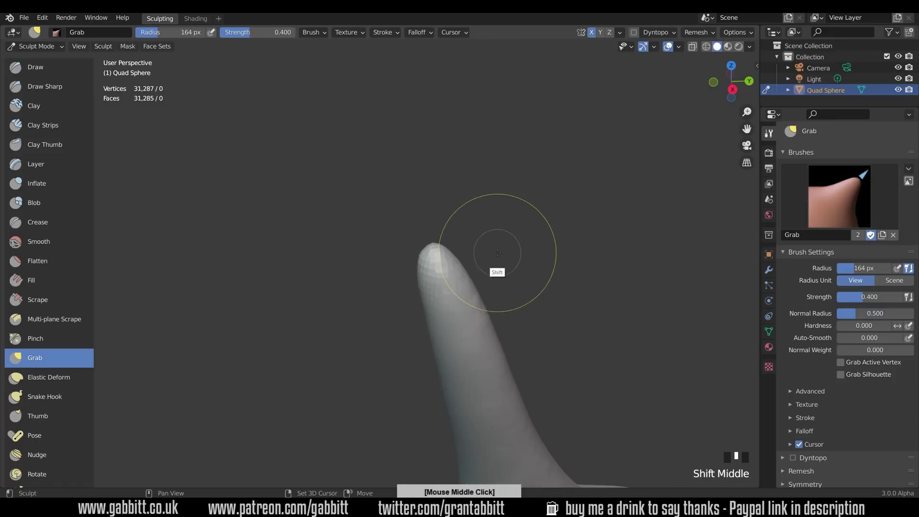
pyautogui.keyDown('alt'); pyautogui.middleClick(437, 256); pyautogui.keyUp('alt')
pyautogui.moveTo(432, 265)
pyautogui.mouseDown(button='middle')
pyautogui.moveTo(487, 253)
pyautogui.moveTo(479, 296)
pyautogui.moveTo(459, 271)
pyautogui.moveTo(451, 278)
pyautogui.moveTo(378, 254)
pyautogui.moveTo(387, 213)
pyautogui.moveTo(371, 283)
pyautogui.moveTo(417, 268)
pyautogui.moveTo(443, 245)
pyautogui.mouseUp(button='middle')
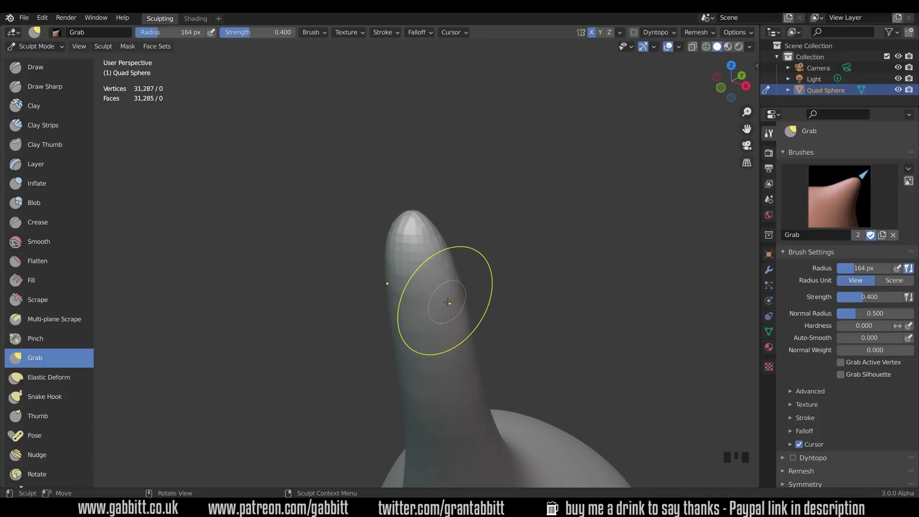
pyautogui.moveTo(448, 302); pyautogui.dragTo(449, 309, button='middle')
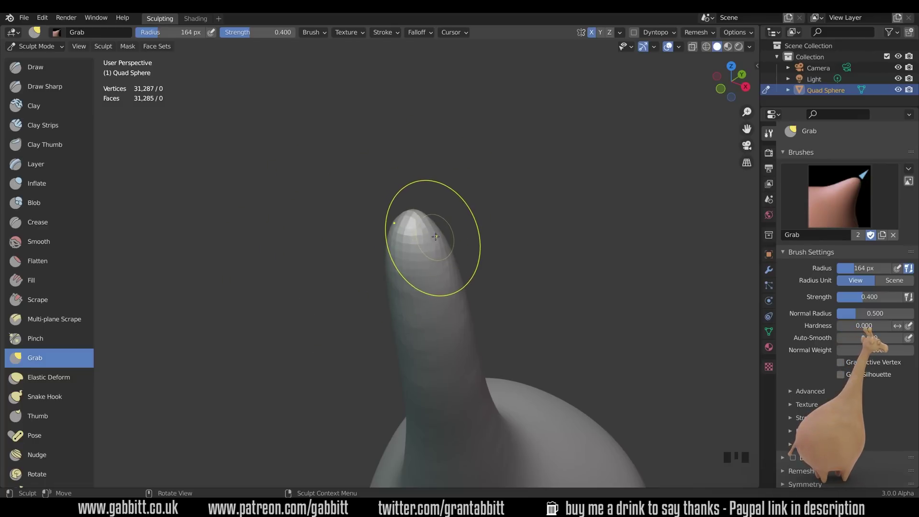
pyautogui.click(65, 186)
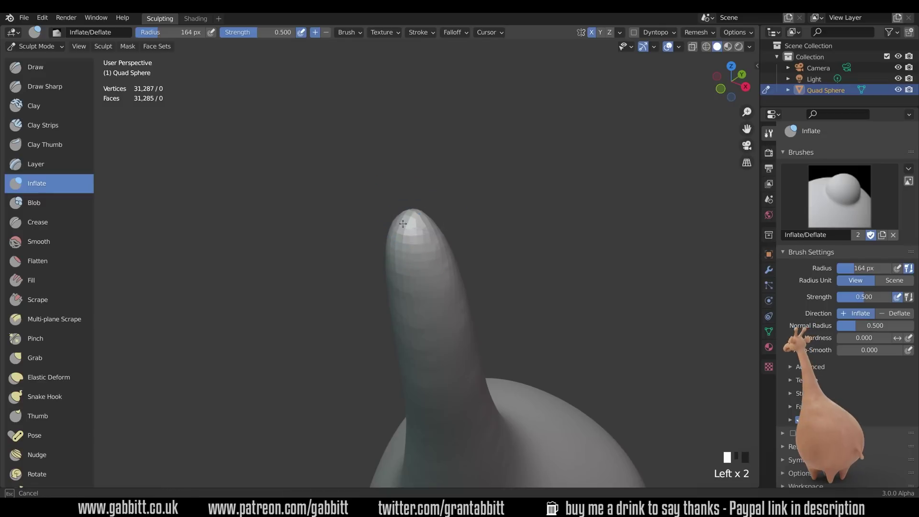
pyautogui.moveTo(569, 212); pyautogui.dragTo(526, 215, button='middle')
pyautogui.press('f')
pyautogui.click(593, 215)
pyautogui.moveTo(413, 212); pyautogui.dragTo(413, 212)
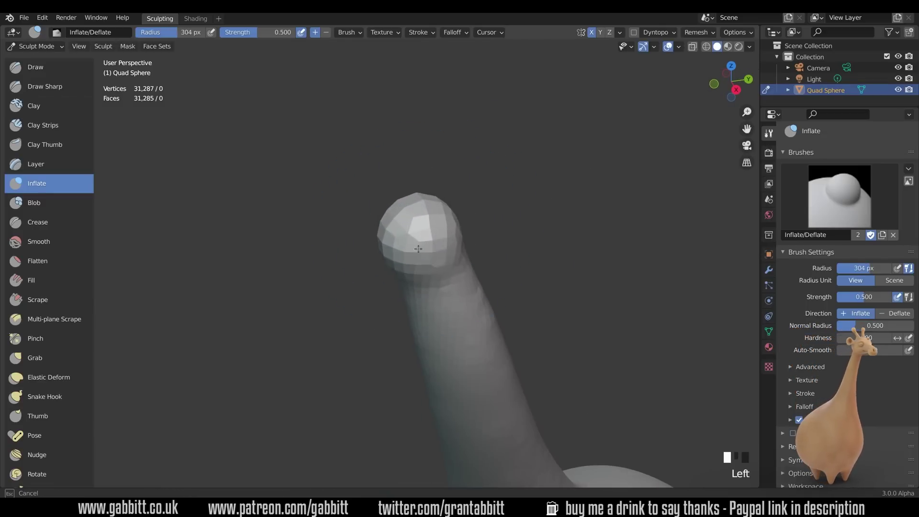
# Reduce the Inflate radius to 134 px and swell the head further
pyautogui.moveTo(408, 229)
pyautogui.keyDown('ctrl'); pyautogui.mouseDown(button='middle')
pyautogui.moveTo(537, 280)
pyautogui.moveTo(515, 442)
pyautogui.moveTo(523, 286)
pyautogui.moveTo(532, 255)
pyautogui.moveTo(546, 245)
pyautogui.mouseUp(button='middle'); pyautogui.keyUp('ctrl')
pyautogui.press('f')
pyautogui.click(487, 196)
pyautogui.moveTo(392, 184); pyautogui.dragTo(388, 176)
# Remesh the sculpt and smooth the head where its faces are stretched
pyautogui.moveTo(399, 180); pyautogui.dragTo(431, 215, button='middle')
pyautogui.moveTo(483, 239)
pyautogui.keyDown('shift'); pyautogui.mouseDown(button='middle')
pyautogui.moveTo(496, 227)
pyautogui.moveTo(485, 194)
pyautogui.moveTo(478, 205)
pyautogui.moveTo(462, 153)
pyautogui.moveTo(479, 235)
pyautogui.mouseUp(button='middle'); pyautogui.keyUp('shift')
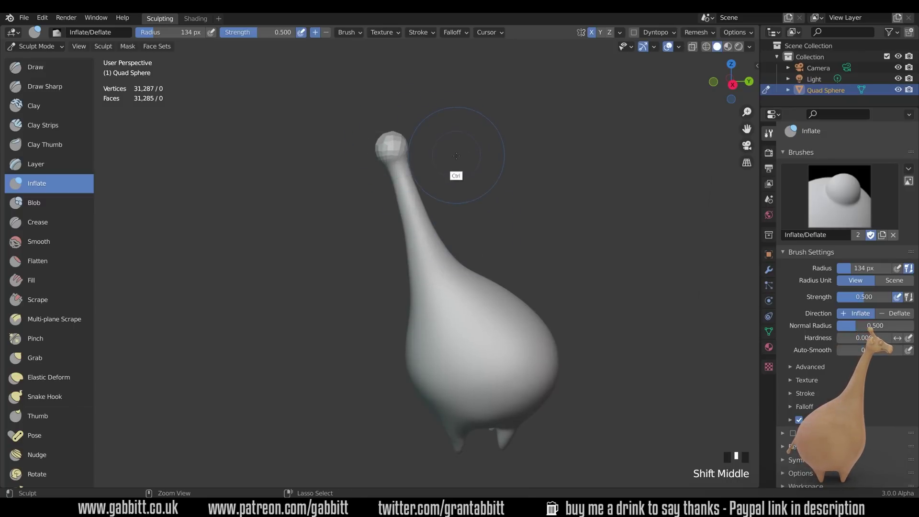
pyautogui.keyDown('shift'); pyautogui.moveTo(460, 205); pyautogui.dragTo(478, 262, button='middle'); pyautogui.keyUp('shift')
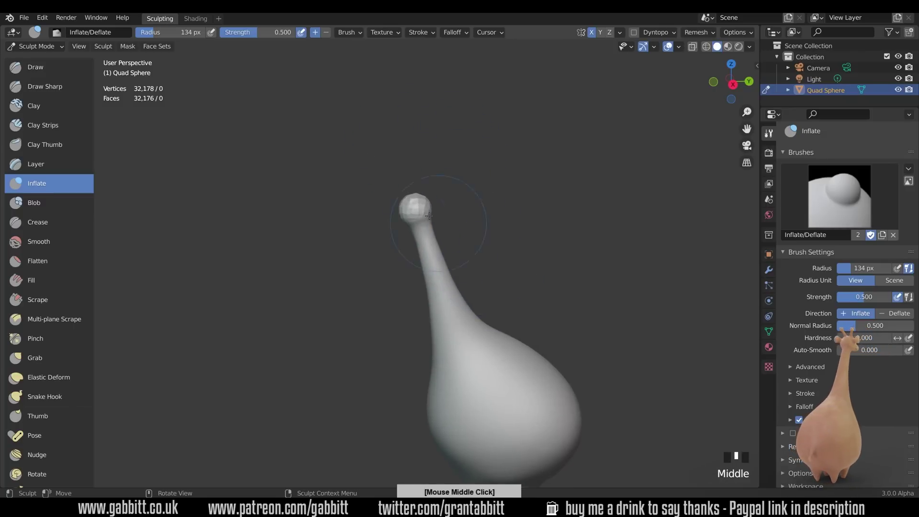
pyautogui.keyDown('shift'); pyautogui.moveTo(415, 203); pyautogui.dragTo(421, 211); pyautogui.keyUp('shift')
pyautogui.keyDown('shift'); pyautogui.moveTo(416, 206); pyautogui.dragTo(421, 213); pyautogui.keyUp('shift')
# Pull a snout forward from the head in the right side view with Grab at a radius of 106 px
pyautogui.moveTo(461, 209)
pyautogui.mouseDown(button='middle')
pyautogui.moveTo(491, 269)
pyautogui.moveTo(509, 267)
pyautogui.moveTo(497, 223)
pyautogui.mouseUp(button='middle')
pyautogui.click(53, 362)
pyautogui.moveTo(222, 324); pyautogui.dragTo(442, 235, button='middle')
pyautogui.press('KP_3')
pyautogui.press('f')
pyautogui.click(491, 202)
pyautogui.press('f')
pyautogui.click(494, 200)
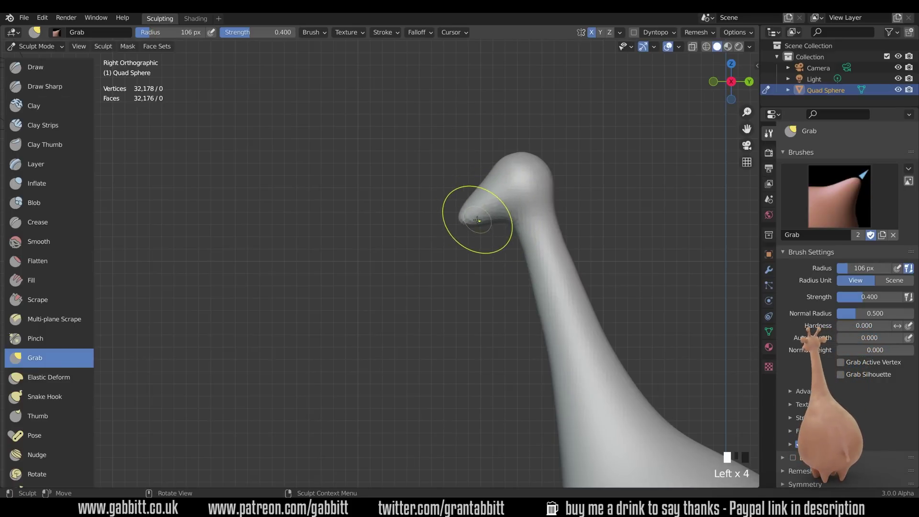
# Change the Grab radius and push the underside of the snout upward into a slim, curved shape
pyautogui.moveTo(494, 197)
pyautogui.mouseDown(button='middle')
pyautogui.moveTo(593, 304)
pyautogui.moveTo(537, 349)
pyautogui.moveTo(563, 220)
pyautogui.moveTo(493, 239)
pyautogui.moveTo(482, 324)
pyautogui.moveTo(489, 220)
pyautogui.moveTo(481, 278)
pyautogui.moveTo(448, 289)
pyautogui.moveTo(434, 278)
pyautogui.mouseUp(button='middle')
pyautogui.press('f')
pyautogui.click(546, 277)
pyautogui.moveTo(408, 283); pyautogui.dragTo(411, 249)
pyautogui.moveTo(435, 271); pyautogui.dragTo(431, 257)
pyautogui.moveTo(432, 256); pyautogui.dragTo(432, 252)
# Set the Grab radius to 170 px and reshape the back and side of the head
pyautogui.moveTo(493, 220)
pyautogui.mouseDown(button='middle')
pyautogui.moveTo(507, 233)
pyautogui.moveTo(479, 267)
pyautogui.moveTo(516, 269)
pyautogui.moveTo(474, 257)
pyautogui.moveTo(489, 256)
pyautogui.mouseUp(button='middle')
pyautogui.press('f')
pyautogui.click(514, 241)
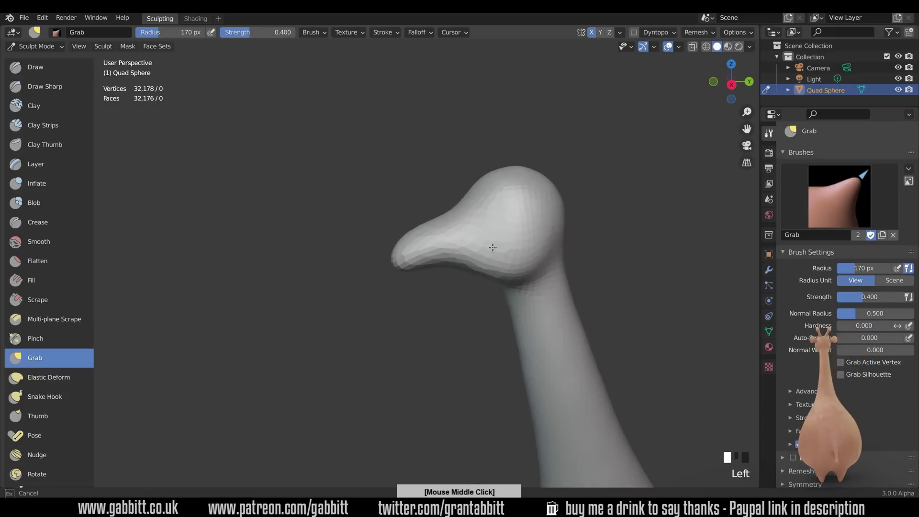
pyautogui.moveTo(554, 233); pyautogui.dragTo(549, 243, button='middle')
pyautogui.moveTo(543, 242); pyautogui.dragTo(496, 243)
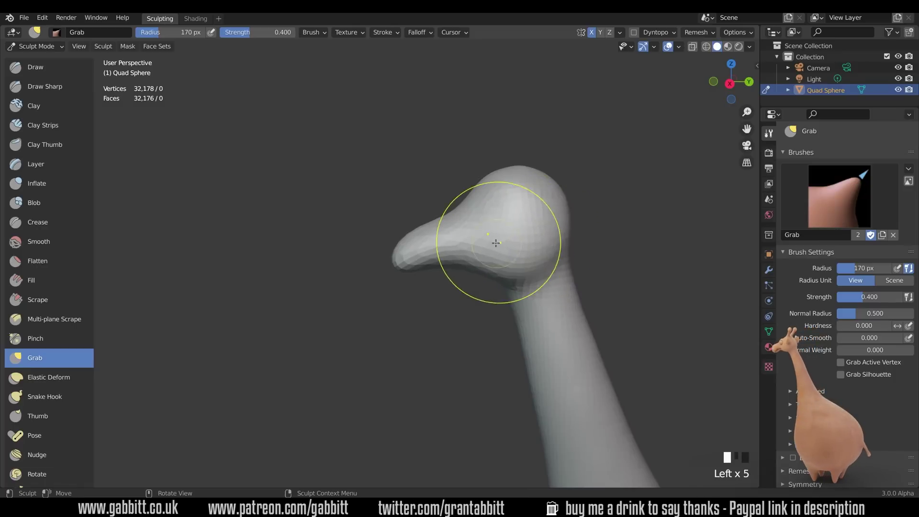
# Refine the width of the snout and its transition into the head from the front with Grab
pyautogui.moveTo(510, 251); pyautogui.dragTo(413, 257, button='middle')
pyautogui.moveTo(435, 229); pyautogui.dragTo(426, 230)
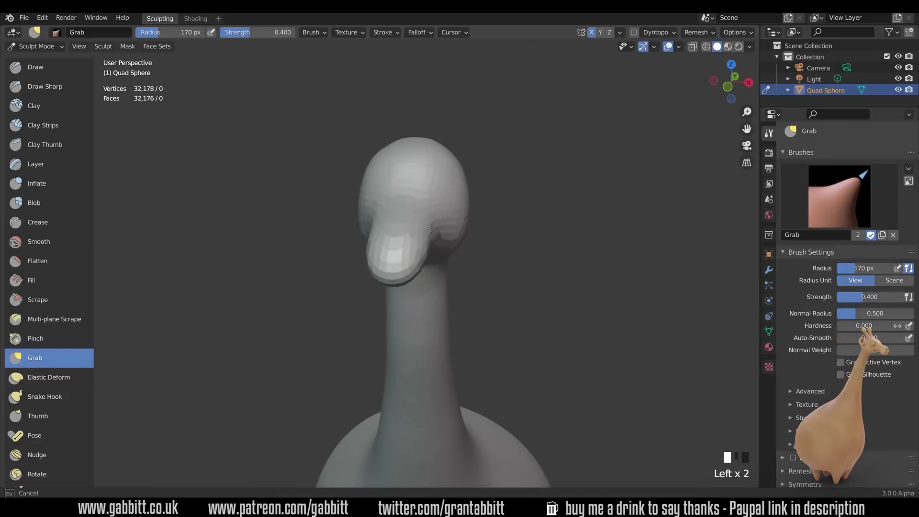
pyautogui.moveTo(432, 278); pyautogui.dragTo(426, 265, button='middle')
pyautogui.moveTo(401, 250); pyautogui.dragTo(415, 247)
# Set a smaller voxel size and remesh the sculpt at a higher resolution
pyautogui.moveTo(531, 233)
pyautogui.mouseDown(button='middle')
pyautogui.moveTo(509, 236)
pyautogui.moveTo(577, 316)
pyautogui.moveTo(538, 239)
pyautogui.mouseUp(button='middle')
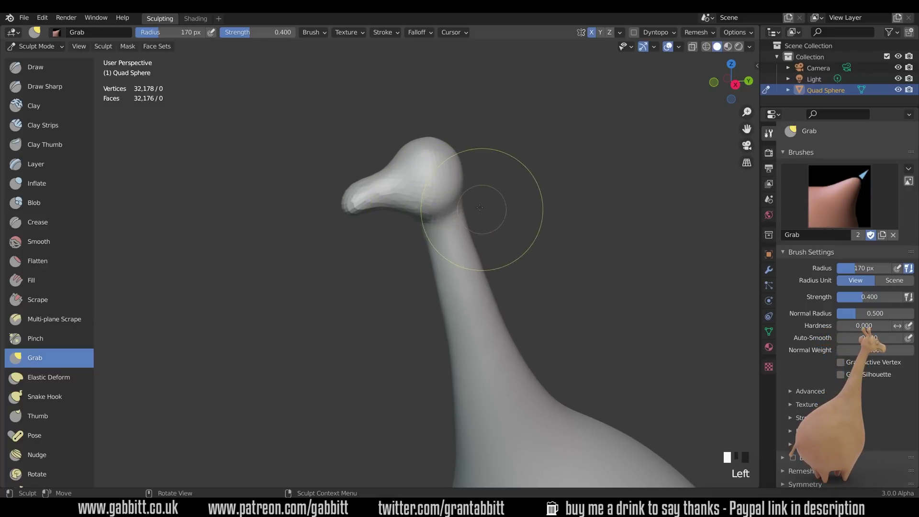
pyautogui.moveTo(482, 210); pyautogui.dragTo(481, 229, button='middle')
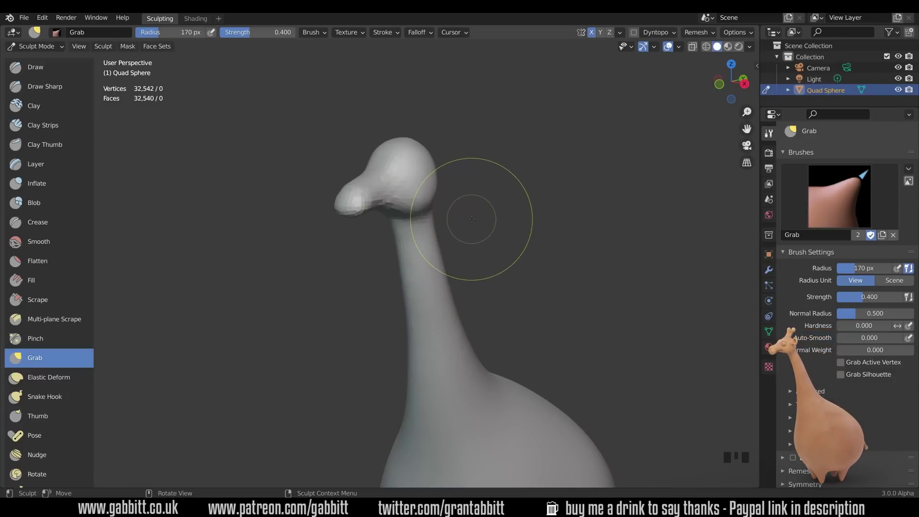
pyautogui.hotkey('shift', 'r')
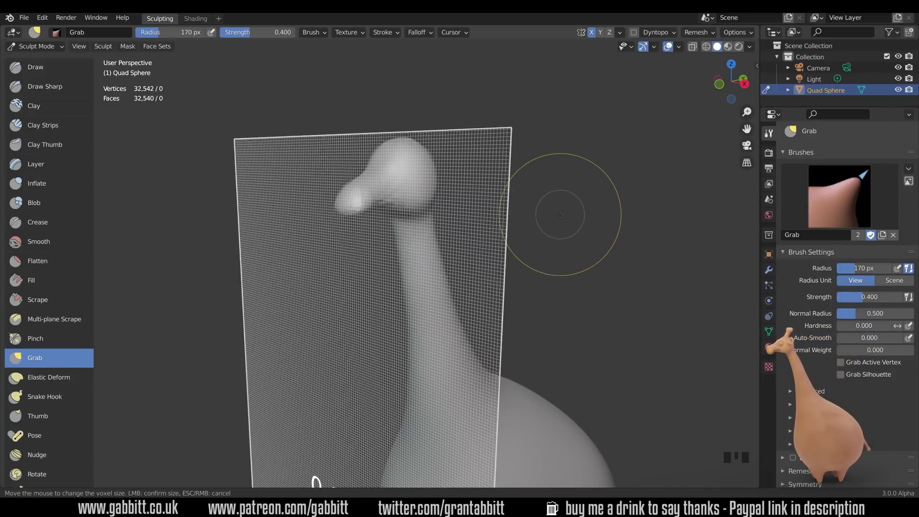
pyautogui.click(559, 214)
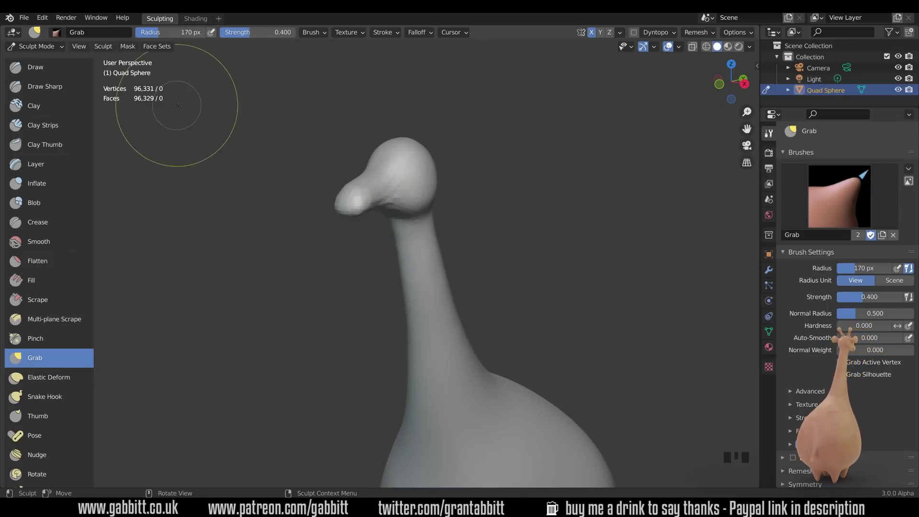
# Pull two symmetrical horns up from the top of the head with the Grab radius set to 129 px
pyautogui.moveTo(261, 119); pyautogui.dragTo(239, 122, button='middle')
pyautogui.scroll(3, 434, 175)
pyautogui.moveTo(434, 175)
pyautogui.keyDown('shift'); pyautogui.mouseDown(button='middle')
pyautogui.moveTo(527, 256)
pyautogui.moveTo(534, 209)
pyautogui.moveTo(574, 187)
pyautogui.moveTo(587, 206)
pyautogui.moveTo(584, 246)
pyautogui.moveTo(582, 215)
pyautogui.moveTo(566, 217)
pyautogui.mouseUp(button='middle'); pyautogui.keyUp('shift')
pyautogui.press('f')
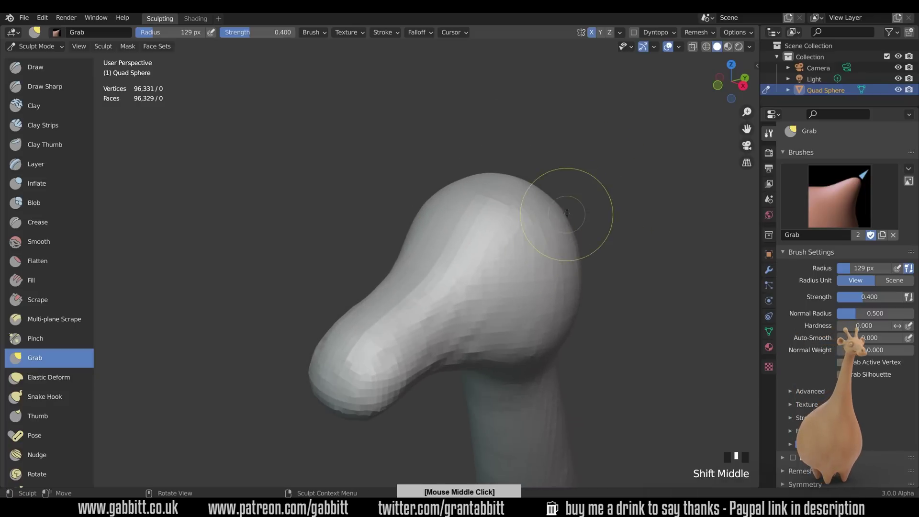
pyautogui.moveTo(542, 205); pyautogui.dragTo(576, 118)
pyautogui.moveTo(551, 183); pyautogui.dragTo(573, 113)
pyautogui.moveTo(552, 176); pyautogui.dragTo(576, 125)
# Adjust the angle and base of the horns and the surrounding forehead from the side with Grab
pyautogui.moveTo(589, 201)
pyautogui.keyDown('ctrl'); pyautogui.mouseDown(button='middle')
pyautogui.moveTo(569, 273)
pyautogui.moveTo(540, 259)
pyautogui.moveTo(517, 301)
pyautogui.moveTo(470, 199)
pyautogui.mouseUp(button='middle'); pyautogui.keyUp('ctrl')
pyautogui.moveTo(470, 199); pyautogui.dragTo(476, 240)
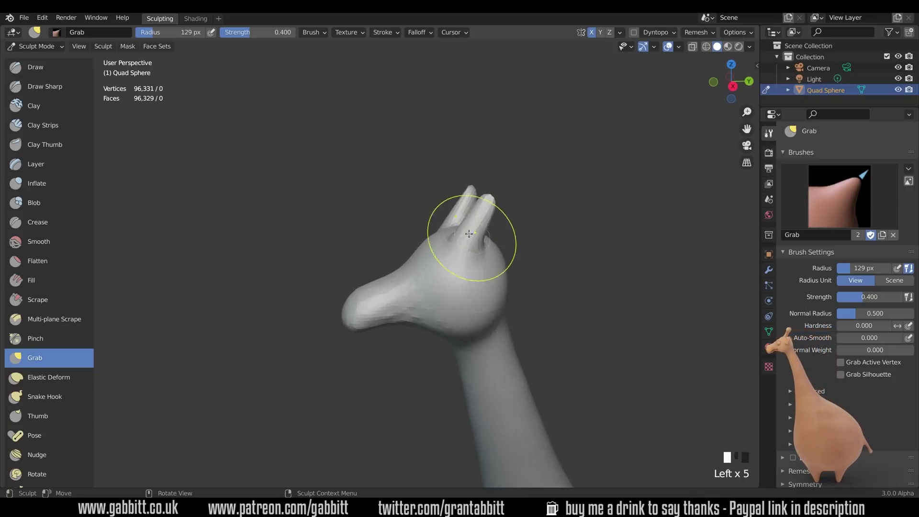
pyautogui.moveTo(462, 244); pyautogui.dragTo(461, 234, button='middle')
pyautogui.moveTo(448, 246)
pyautogui.mouseDown()
pyautogui.moveTo(438, 244)
pyautogui.moveTo(427, 266)
pyautogui.mouseUp()
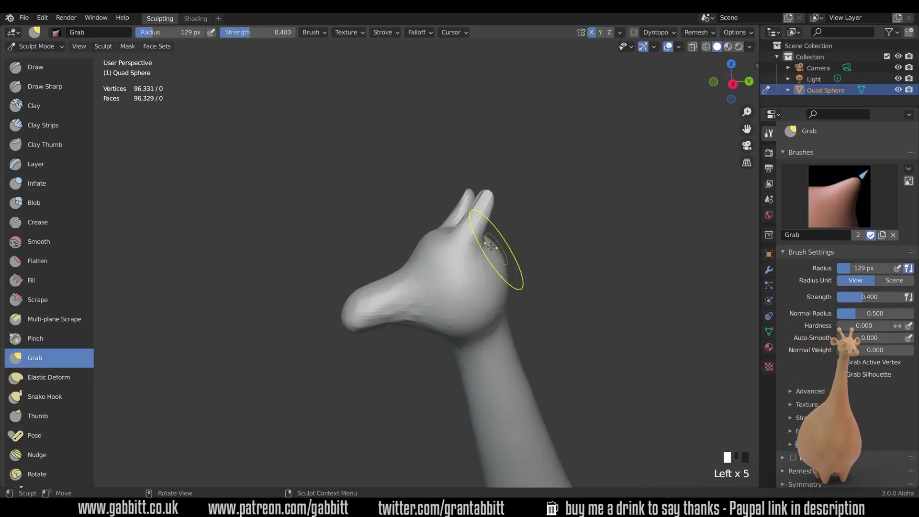
pyautogui.moveTo(497, 249); pyautogui.dragTo(484, 199)
# Adjust the horns from the front and extend their tips with Snake Hook
pyautogui.moveTo(508, 303)
pyautogui.mouseDown(button='middle')
pyautogui.moveTo(541, 360)
pyautogui.moveTo(492, 247)
pyautogui.moveTo(491, 225)
pyautogui.mouseUp(button='middle')
pyautogui.moveTo(492, 225); pyautogui.dragTo(513, 235, button='middle')
pyautogui.moveTo(474, 289); pyautogui.dragTo(471, 291)
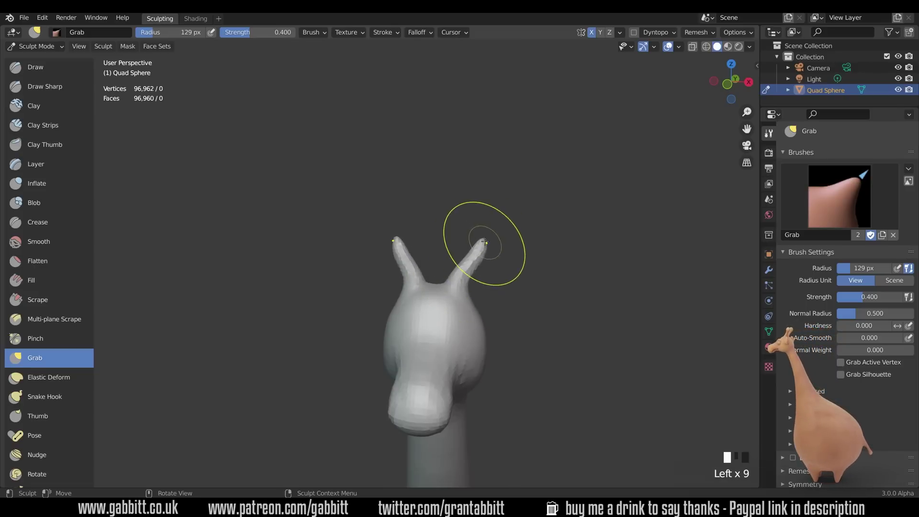
pyautogui.click(45, 397)
pyautogui.moveTo(482, 246); pyautogui.dragTo(482, 246)
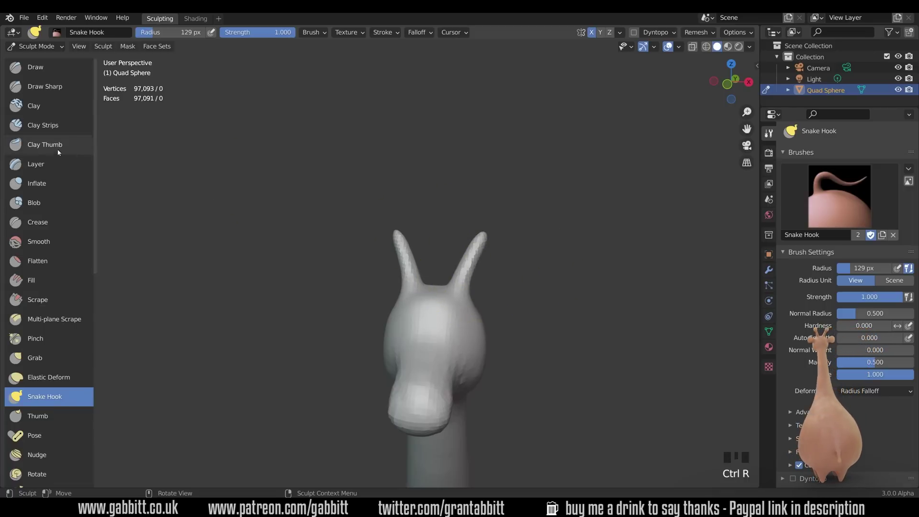
# Inflate both horn tips into rounded knobs with the Inflate radius set to 92 px
pyautogui.click(57, 188)
pyautogui.moveTo(670, 271); pyautogui.dragTo(594, 276, button='middle')
pyautogui.press('f')
pyautogui.click(581, 276)
pyautogui.moveTo(545, 278); pyautogui.dragTo(510, 187, button='middle')
pyautogui.moveTo(569, 224)
pyautogui.mouseDown(button='middle')
pyautogui.moveTo(580, 418)
pyautogui.moveTo(587, 311)
pyautogui.moveTo(600, 288)
pyautogui.moveTo(472, 246)
pyautogui.moveTo(431, 270)
pyautogui.moveTo(462, 277)
pyautogui.moveTo(515, 321)
pyautogui.mouseUp(button='middle')
pyautogui.click(393, 285)
pyautogui.click(392, 285)
pyautogui.keyDown('shift'); pyautogui.moveTo(514, 322); pyautogui.dragTo(550, 333, button='middle'); pyautogui.keyUp('shift')
pyautogui.moveTo(551, 334)
pyautogui.keyDown('ctrl'); pyautogui.mouseDown(button='middle')
pyautogui.moveTo(473, 308)
pyautogui.moveTo(471, 335)
pyautogui.moveTo(395, 306)
pyautogui.mouseUp(button='middle'); pyautogui.keyUp('ctrl')
pyautogui.click(422, 309)
pyautogui.click(421, 309)
pyautogui.click(423, 291)
pyautogui.click(428, 331)
# Inflate the back of the head and smooth the area under the jaw
pyautogui.moveTo(454, 311)
pyautogui.mouseDown(button='middle')
pyautogui.moveTo(422, 313)
pyautogui.moveTo(501, 313)
pyautogui.moveTo(469, 358)
pyautogui.mouseUp(button='middle')
pyautogui.moveTo(421, 314); pyautogui.dragTo(505, 308, button='middle')
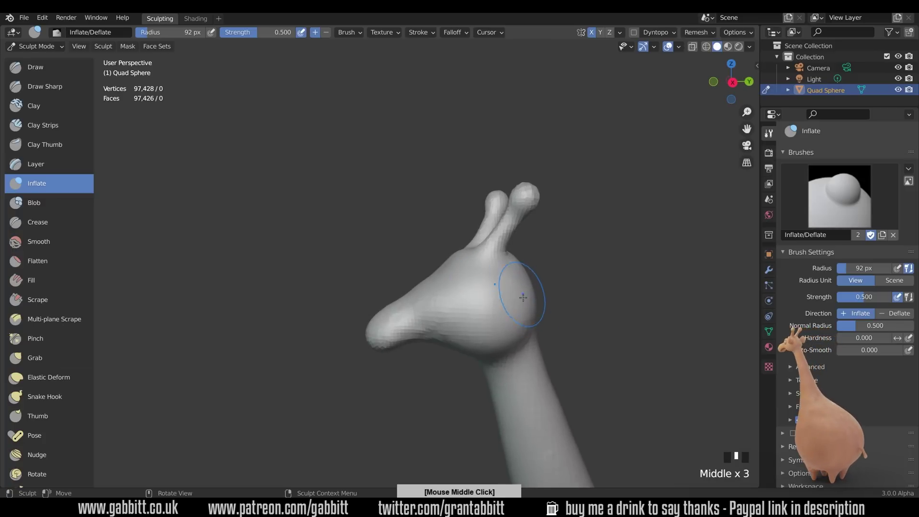
pyautogui.moveTo(523, 294); pyautogui.dragTo(519, 331)
pyautogui.moveTo(527, 307); pyautogui.dragTo(499, 318, button='middle')
pyautogui.moveTo(480, 350)
pyautogui.keyDown('shift'); pyautogui.mouseDown()
pyautogui.moveTo(463, 318)
pyautogui.moveTo(427, 369)
pyautogui.mouseUp(); pyautogui.keyUp('shift')
# Smooth the side of the head and its transition into the snout
pyautogui.moveTo(503, 363); pyautogui.dragTo(586, 360, button='middle')
pyautogui.keyDown('shift'); pyautogui.moveTo(474, 289); pyautogui.dragTo(450, 306); pyautogui.keyUp('shift')
pyautogui.moveTo(467, 287)
pyautogui.keyDown('shift'); pyautogui.mouseDown()
pyautogui.moveTo(443, 291)
pyautogui.moveTo(441, 306)
pyautogui.mouseUp(); pyautogui.keyUp('shift')
pyautogui.moveTo(443, 316); pyautogui.dragTo(459, 320, button='middle')
pyautogui.moveTo(439, 326)
pyautogui.keyDown('shift'); pyautogui.mouseDown()
pyautogui.moveTo(436, 337)
pyautogui.moveTo(432, 320)
pyautogui.mouseUp(); pyautogui.keyUp('shift')
pyautogui.moveTo(432, 320); pyautogui.dragTo(511, 351, button='middle')
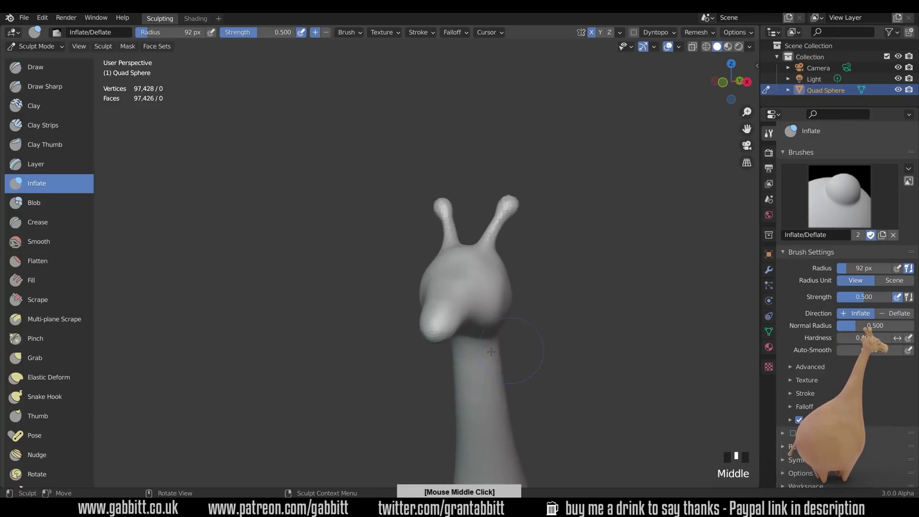
# Inflate the rear side of the head and smooth its transition into the neck
pyautogui.moveTo(436, 326); pyautogui.dragTo(511, 287, button='middle')
pyautogui.moveTo(489, 256); pyautogui.dragTo(493, 289)
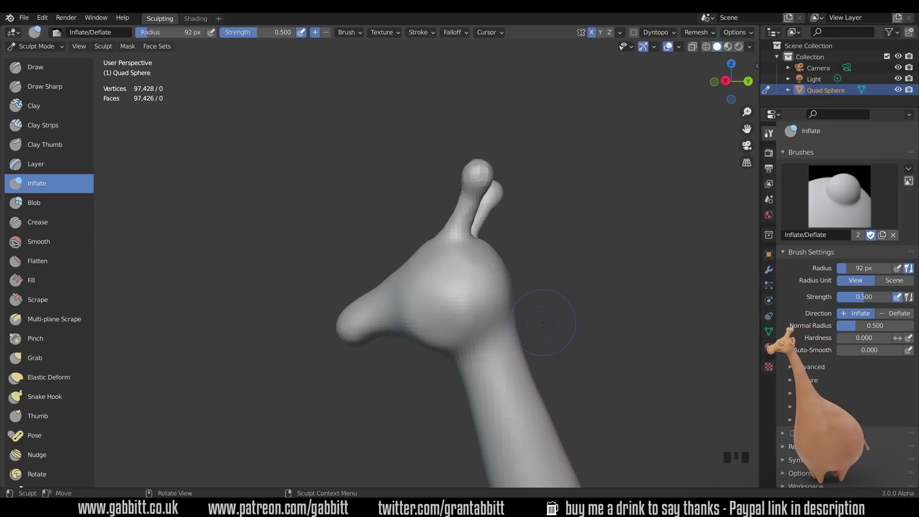
pyautogui.moveTo(507, 302); pyautogui.dragTo(494, 321)
pyautogui.keyDown('shift'); pyautogui.moveTo(493, 321); pyautogui.dragTo(476, 338); pyautogui.keyUp('shift')
pyautogui.moveTo(526, 316); pyautogui.dragTo(596, 309, button='middle')
pyautogui.keyDown('shift'); pyautogui.moveTo(517, 309); pyautogui.dragTo(505, 330); pyautogui.keyUp('shift')
# Inflate the end of the snout into a broad, rounded nose from several angles
pyautogui.moveTo(594, 307); pyautogui.dragTo(641, 310, button='middle')
pyautogui.keyDown('ctrl'); pyautogui.moveTo(550, 327); pyautogui.dragTo(488, 359, button='middle'); pyautogui.keyUp('ctrl')
pyautogui.moveTo(561, 334)
pyautogui.keyDown('shift'); pyautogui.mouseDown(button='middle')
pyautogui.moveTo(482, 361)
pyautogui.moveTo(501, 306)
pyautogui.moveTo(455, 281)
pyautogui.mouseUp(button='middle'); pyautogui.keyUp('shift')
pyautogui.moveTo(455, 281)
pyautogui.mouseDown()
pyautogui.moveTo(453, 273)
pyautogui.moveTo(458, 280)
pyautogui.mouseUp()
pyautogui.moveTo(474, 285); pyautogui.dragTo(484, 252, button='middle')
pyautogui.moveTo(478, 251); pyautogui.dragTo(459, 259)
pyautogui.moveTo(460, 259)
pyautogui.mouseDown(button='middle')
pyautogui.moveTo(436, 278)
pyautogui.moveTo(402, 283)
pyautogui.mouseUp(button='middle')
pyautogui.moveTo(388, 261); pyautogui.dragTo(380, 250)
pyautogui.moveTo(380, 251); pyautogui.dragTo(443, 242, button='middle')
pyautogui.moveTo(444, 242); pyautogui.dragTo(445, 241)
pyautogui.moveTo(444, 241); pyautogui.dragTo(589, 289, button='middle')
# Inflate a raised brow bump on each side of the head and remesh the sculpt
pyautogui.scroll(-4, 589, 289)
pyautogui.moveTo(574, 364); pyautogui.dragTo(477, 276, button='middle')
pyautogui.moveTo(460, 291); pyautogui.dragTo(479, 283)
pyautogui.moveTo(516, 282); pyautogui.dragTo(477, 280, button='middle')
pyautogui.moveTo(470, 266); pyautogui.dragTo(410, 304)
pyautogui.moveTo(573, 274)
pyautogui.mouseDown(button='middle')
pyautogui.moveTo(546, 265)
pyautogui.moveTo(546, 422)
pyautogui.moveTo(429, 298)
pyautogui.moveTo(467, 278)
pyautogui.moveTo(448, 299)
pyautogui.moveTo(458, 274)
pyautogui.mouseUp(button='middle')
pyautogui.click(434, 288)
pyautogui.click(453, 275)
pyautogui.click(436, 268)
pyautogui.moveTo(426, 265); pyautogui.dragTo(421, 263)
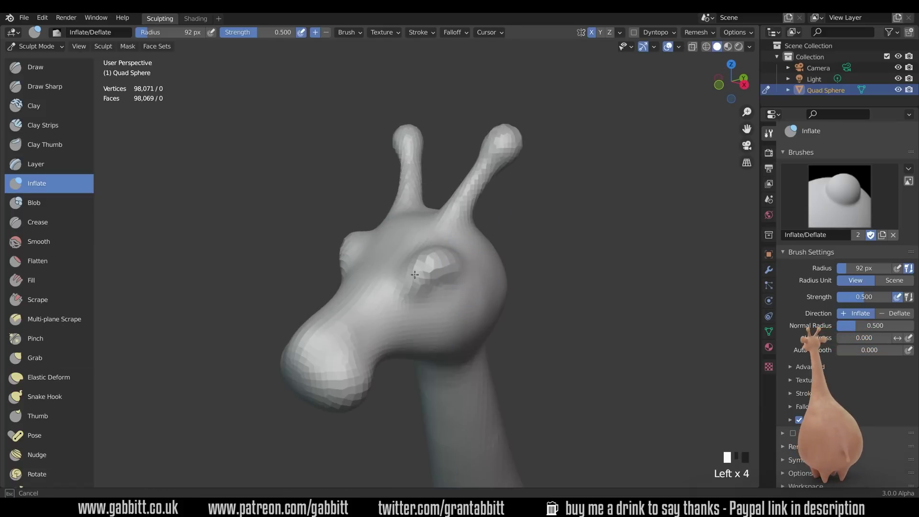
pyautogui.moveTo(478, 290); pyautogui.dragTo(498, 254, button='middle')
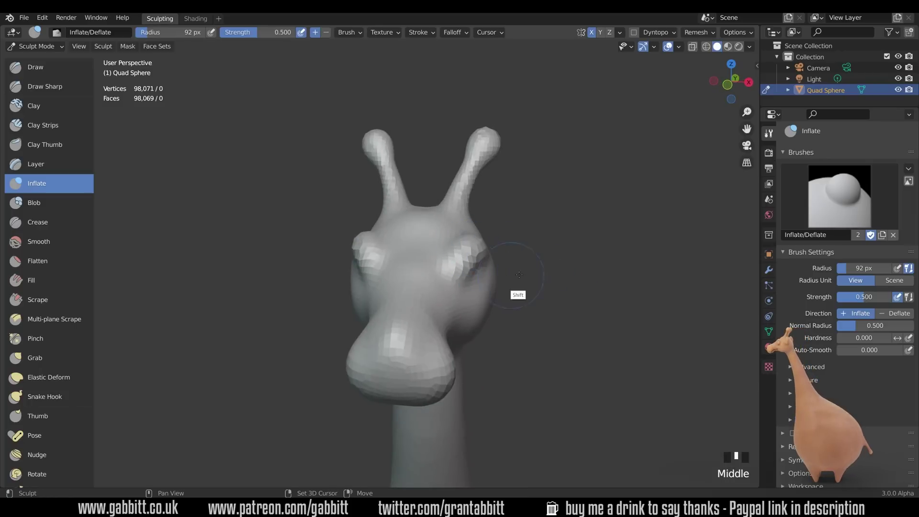
pyautogui.moveTo(563, 323)
pyautogui.mouseDown(button='middle')
pyautogui.moveTo(550, 357)
pyautogui.moveTo(493, 299)
pyautogui.moveTo(542, 386)
pyautogui.mouseUp(button='middle')
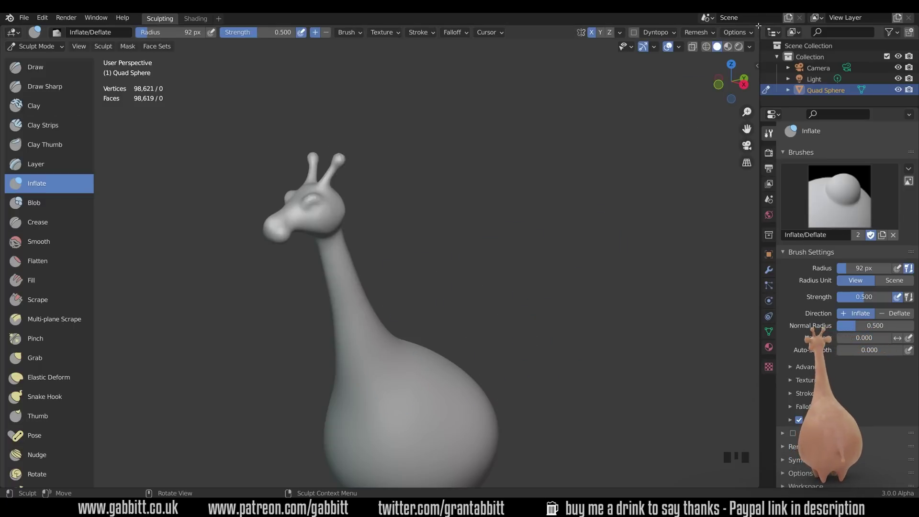
# Split the viewport into two side-by-side views and show the whole giraffe from the side in the second one
pyautogui.moveTo(758, 26); pyautogui.dragTo(476, 143)
pyautogui.press('t')
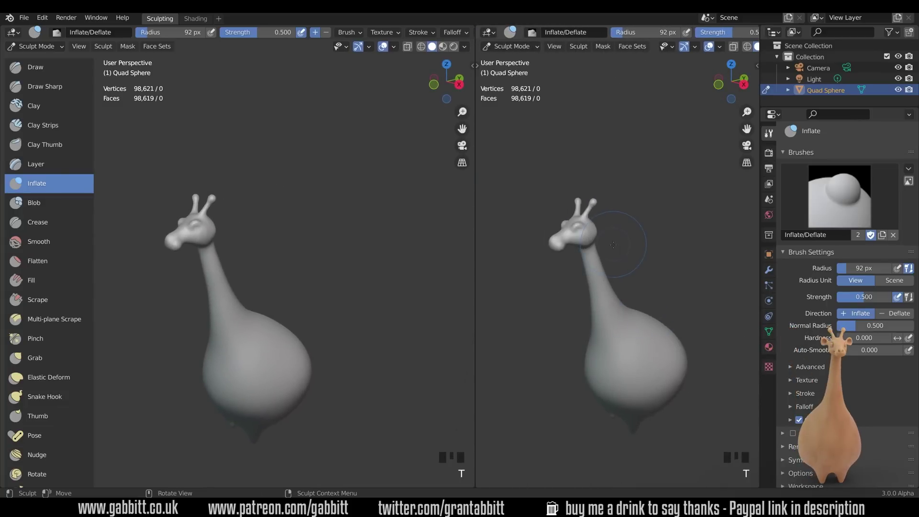
pyautogui.moveTo(629, 251)
pyautogui.mouseDown(button='middle')
pyautogui.moveTo(658, 272)
pyautogui.moveTo(648, 285)
pyautogui.moveTo(634, 235)
pyautogui.moveTo(645, 247)
pyautogui.mouseUp(button='middle')
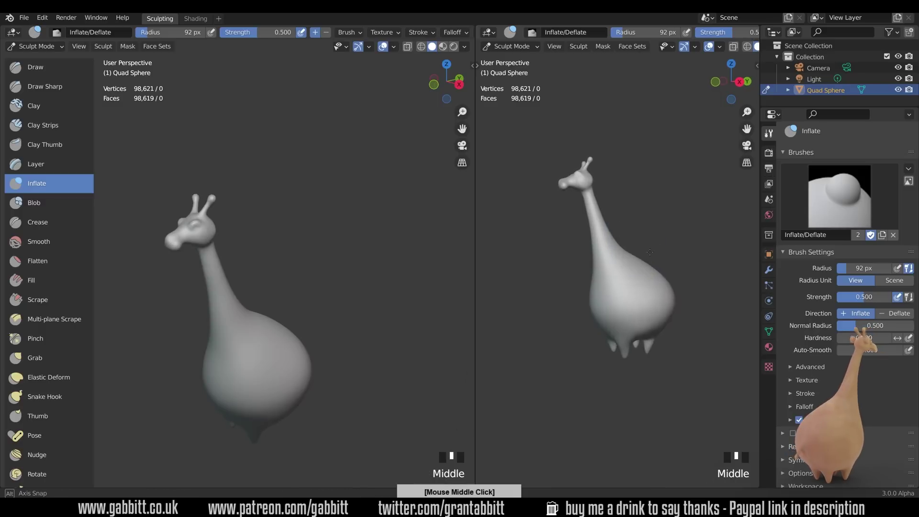
# Build up a small eyeball beneath each brow with the Draw brush at a radius of 54 px
pyautogui.moveTo(460, 341)
pyautogui.keyDown('shift'); pyautogui.mouseDown(button='middle')
pyautogui.moveTo(386, 304)
pyautogui.moveTo(378, 252)
pyautogui.moveTo(371, 287)
pyautogui.moveTo(330, 280)
pyautogui.moveTo(361, 282)
pyautogui.moveTo(359, 301)
pyautogui.moveTo(365, 275)
pyautogui.moveTo(353, 282)
pyautogui.moveTo(357, 291)
pyautogui.moveTo(364, 283)
pyautogui.mouseUp(button='middle'); pyautogui.keyUp('shift')
pyautogui.click(35, 67)
pyautogui.press('f')
pyautogui.click(359, 293)
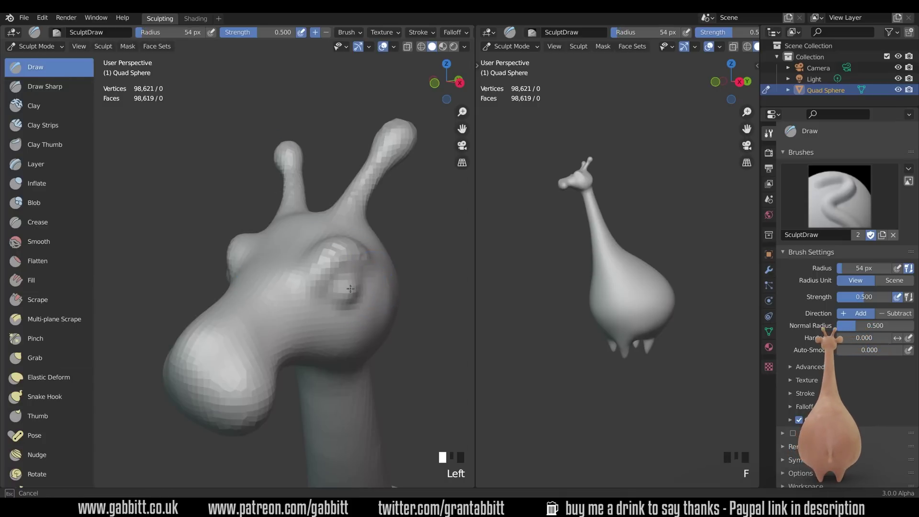
pyautogui.moveTo(345, 285); pyautogui.dragTo(348, 290)
pyautogui.moveTo(397, 335)
pyautogui.keyDown('ctrl'); pyautogui.mouseDown(button='middle')
pyautogui.moveTo(400, 381)
pyautogui.moveTo(344, 364)
pyautogui.moveTo(326, 275)
pyautogui.mouseUp(button='middle'); pyautogui.keyUp('ctrl')
pyautogui.click(299, 293)
pyautogui.moveTo(300, 295)
pyautogui.mouseDown()
pyautogui.moveTo(309, 297)
pyautogui.moveTo(300, 307)
pyautogui.moveTo(338, 285)
pyautogui.mouseUp()
# Remesh the sculpt and smooth the brows around the eyeballs
pyautogui.moveTo(337, 285)
pyautogui.mouseDown(button='middle')
pyautogui.moveTo(436, 323)
pyautogui.moveTo(373, 217)
pyautogui.moveTo(312, 371)
pyautogui.mouseUp(button='middle')
pyautogui.scroll(-3, 435, 324)
pyautogui.scroll(-1, 335, 364)
pyautogui.keyDown('shift'); pyautogui.moveTo(367, 359); pyautogui.dragTo(378, 336, button='middle'); pyautogui.keyUp('shift')
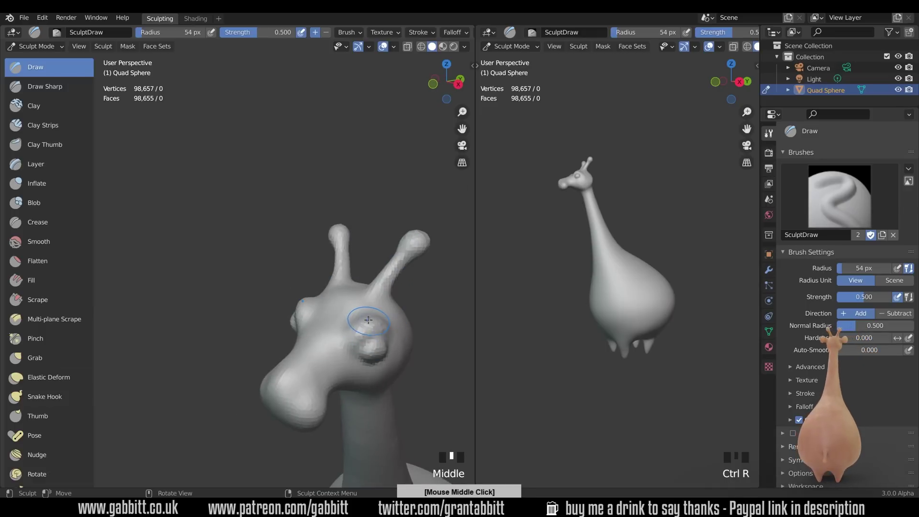
pyautogui.keyDown('shift'); pyautogui.moveTo(365, 332); pyautogui.dragTo(350, 337); pyautogui.keyUp('shift')
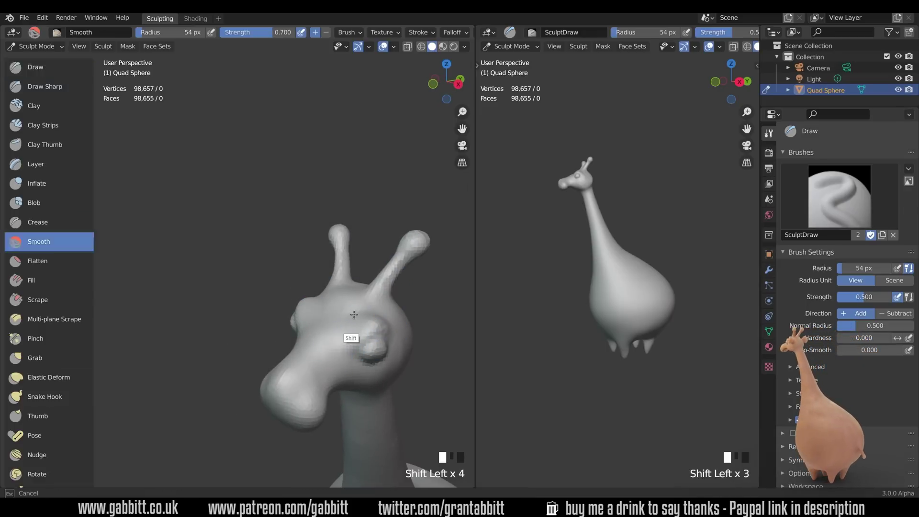
# Carve a groove around the eyeballs with the Crease brush at strength 0.250
pyautogui.moveTo(404, 293); pyautogui.dragTo(350, 277, button='middle')
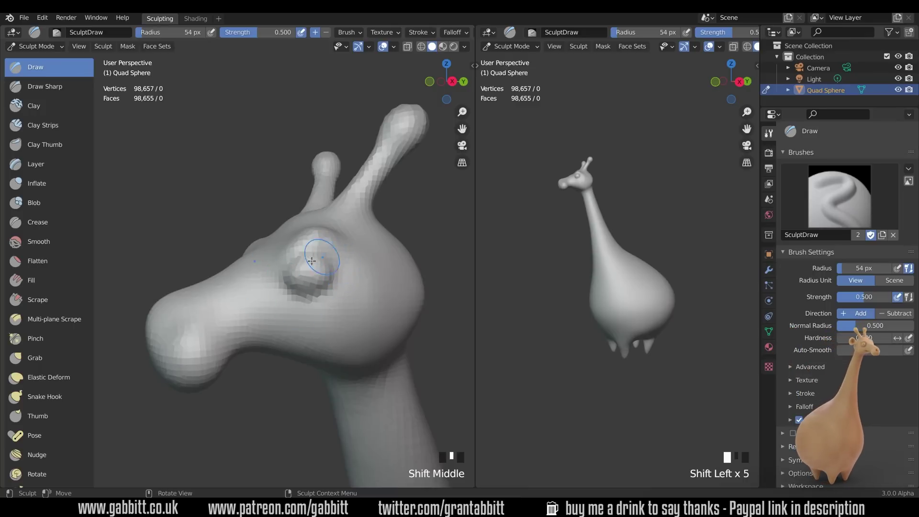
pyautogui.click(51, 221)
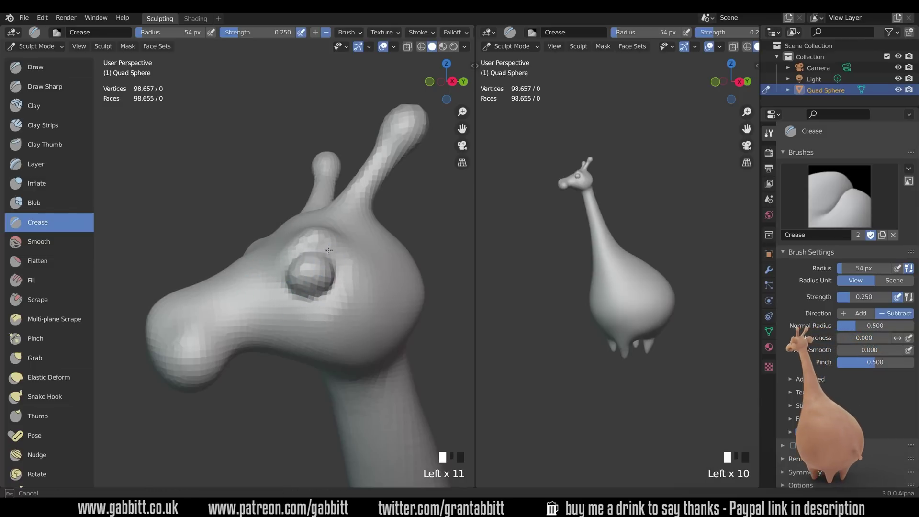
pyautogui.moveTo(309, 304); pyautogui.dragTo(90, 324, button='middle')
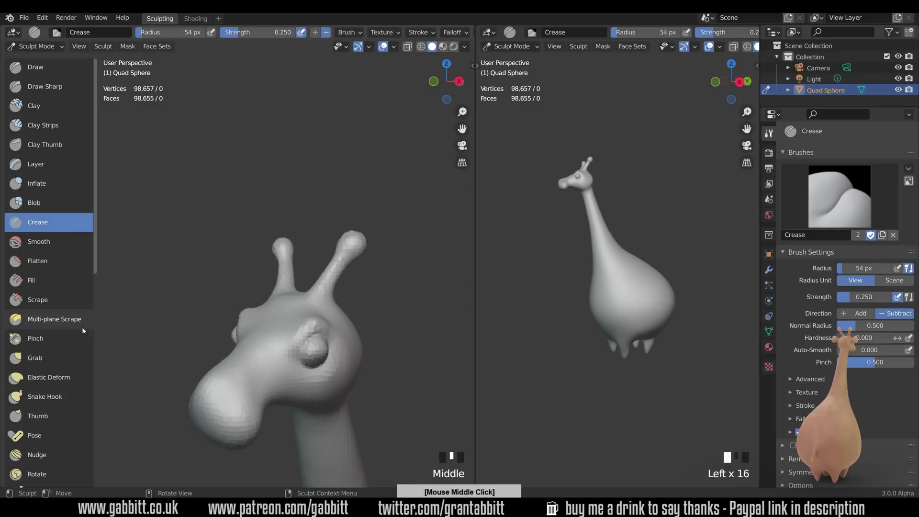
# Reshape the brows above the eyeballs with the Grab brush at a radius of 115 px
pyautogui.click(43, 358)
pyautogui.press('f')
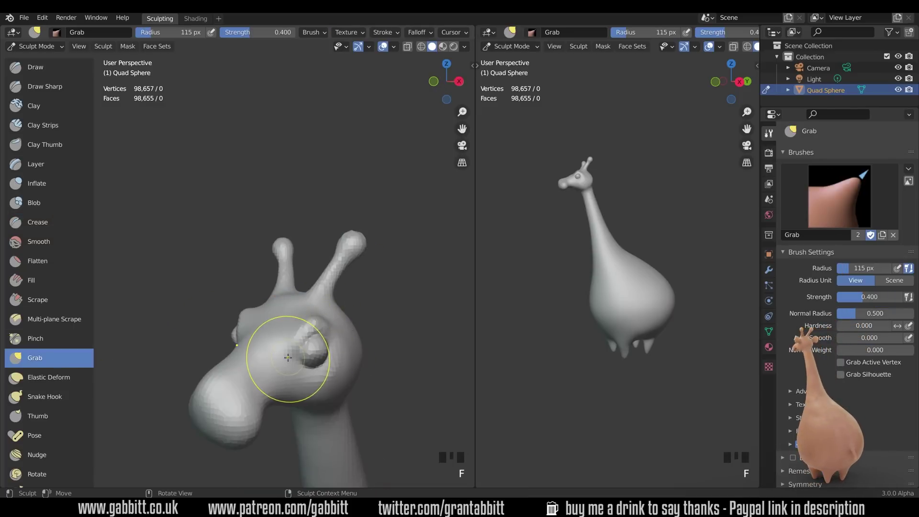
pyautogui.moveTo(287, 352); pyautogui.dragTo(291, 343)
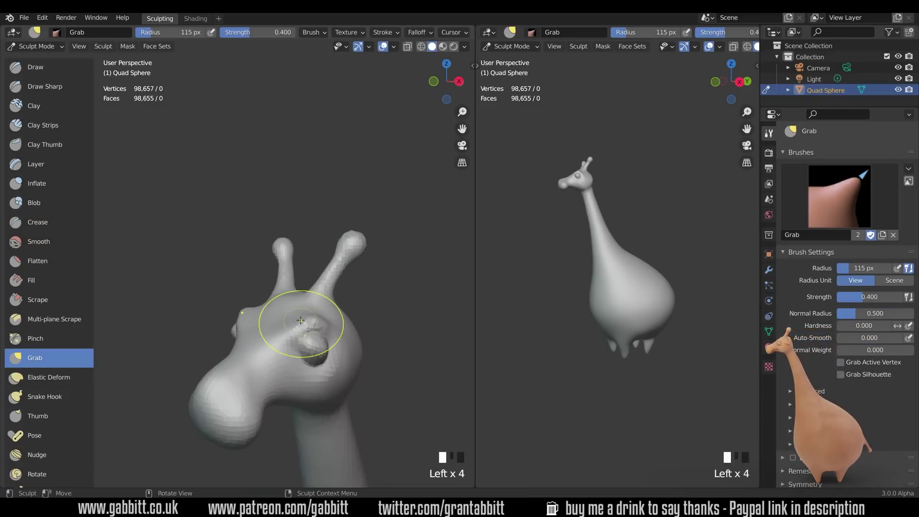
pyautogui.moveTo(316, 323); pyautogui.dragTo(335, 287, button='middle')
pyautogui.click(335, 279)
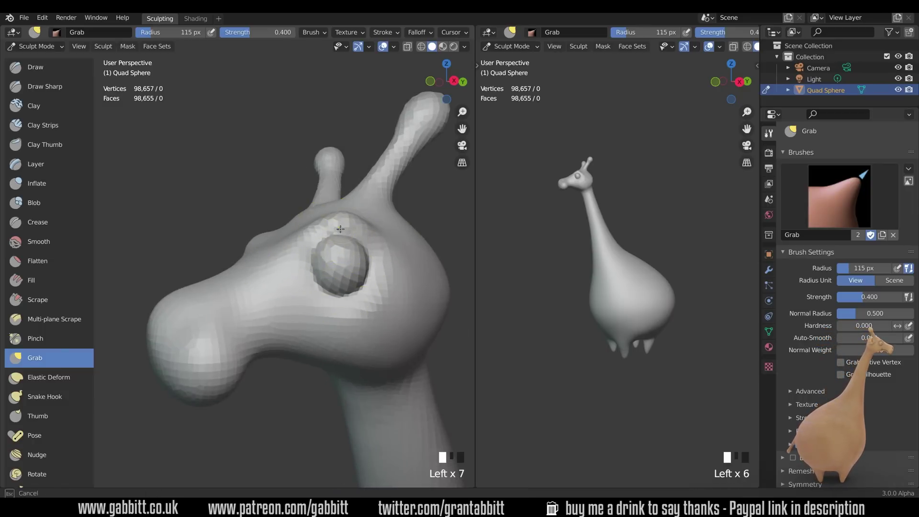
# Pull ears out from the sides of the head behind the eyes with the Grab brush at a radius of 96 px
pyautogui.moveTo(384, 242); pyautogui.dragTo(292, 236, button='middle')
pyautogui.moveTo(330, 275)
pyautogui.keyDown('ctrl'); pyautogui.mouseDown(button='middle')
pyautogui.moveTo(366, 268)
pyautogui.moveTo(337, 299)
pyautogui.mouseUp(button='middle'); pyautogui.keyUp('ctrl')
pyautogui.keyDown('shift'); pyautogui.moveTo(338, 300); pyautogui.dragTo(364, 259, button='middle'); pyautogui.keyUp('shift')
pyautogui.press('f')
pyautogui.click(395, 273)
pyautogui.moveTo(356, 273); pyautogui.dragTo(355, 273)
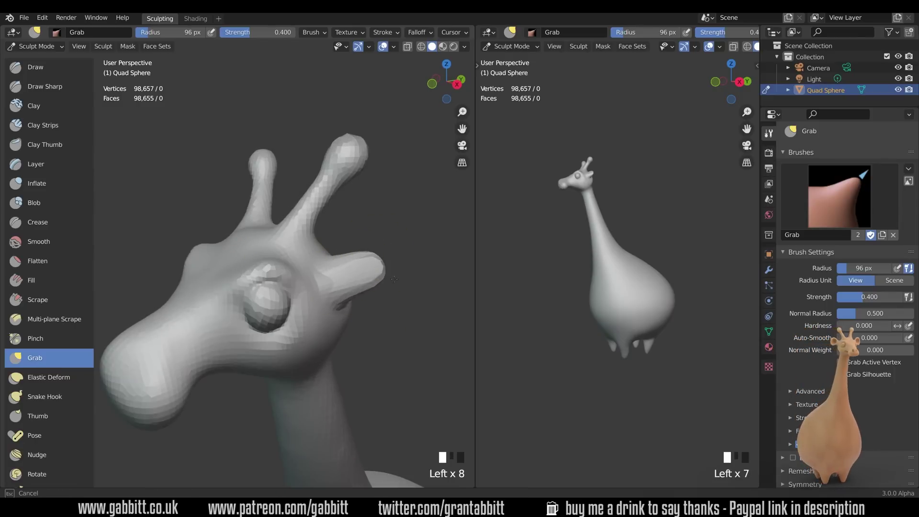
pyautogui.moveTo(396, 282)
pyautogui.mouseDown(button='middle')
pyautogui.moveTo(339, 308)
pyautogui.moveTo(354, 325)
pyautogui.moveTo(375, 288)
pyautogui.mouseUp(button='middle')
# Remesh the sculpt and adjust the tips of the pulled-out ears with the Grab brush
pyautogui.hotkey('ctrl', 'r')
pyautogui.moveTo(375, 270)
pyautogui.mouseDown()
pyautogui.moveTo(392, 312)
pyautogui.moveTo(392, 278)
pyautogui.mouseUp()
pyautogui.moveTo(389, 274); pyautogui.dragTo(387, 279)
pyautogui.moveTo(388, 273)
pyautogui.mouseDown()
pyautogui.moveTo(383, 287)
pyautogui.moveTo(369, 275)
pyautogui.mouseUp()
# Widen and flatten the ears into broad flaps with the Grab brush at a radius of 159 px
pyautogui.moveTo(398, 300)
pyautogui.mouseDown(button='middle')
pyautogui.moveTo(359, 328)
pyautogui.moveTo(364, 306)
pyautogui.mouseUp(button='middle')
pyautogui.moveTo(364, 306)
pyautogui.keyDown('shift'); pyautogui.mouseDown(button='middle')
pyautogui.moveTo(410, 268)
pyautogui.moveTo(361, 349)
pyautogui.moveTo(369, 335)
pyautogui.mouseUp(button='middle'); pyautogui.keyUp('shift')
pyautogui.press('f')
pyautogui.moveTo(380, 349); pyautogui.dragTo(376, 355)
pyautogui.moveTo(376, 355)
pyautogui.mouseDown()
pyautogui.moveTo(366, 373)
pyautogui.moveTo(362, 364)
pyautogui.mouseUp()
pyautogui.click(377, 361)
pyautogui.click(376, 363)
pyautogui.click(376, 363)
pyautogui.moveTo(360, 366); pyautogui.dragTo(364, 362)
pyautogui.moveTo(359, 365); pyautogui.dragTo(366, 366)
pyautogui.moveTo(364, 365); pyautogui.dragTo(367, 372)
pyautogui.moveTo(364, 374); pyautogui.dragTo(366, 379)
# Refine the outline of the ears from several angles with the Grab brush, rounding their outer edges
pyautogui.moveTo(368, 378)
pyautogui.mouseDown(button='middle')
pyautogui.moveTo(406, 288)
pyautogui.moveTo(434, 290)
pyautogui.mouseUp(button='middle')
pyautogui.moveTo(416, 292)
pyautogui.mouseDown(button='middle')
pyautogui.moveTo(431, 295)
pyautogui.moveTo(392, 307)
pyautogui.mouseUp(button='middle')
pyautogui.keyDown('ctrl'); pyautogui.moveTo(357, 320); pyautogui.dragTo(383, 247, button='middle'); pyautogui.keyUp('ctrl')
pyautogui.moveTo(376, 275); pyautogui.dragTo(377, 266)
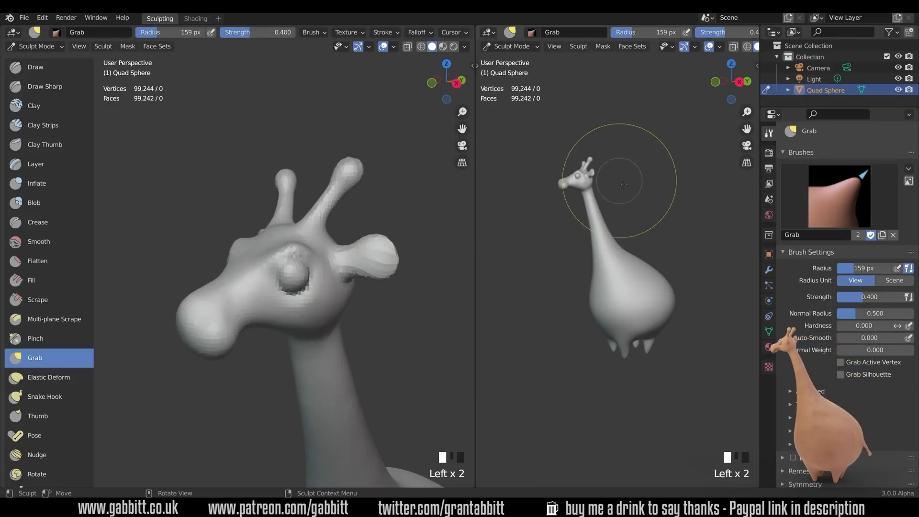
pyautogui.moveTo(618, 181); pyautogui.dragTo(650, 222, button='middle')
pyautogui.keyDown('shift'); pyautogui.moveTo(394, 257); pyautogui.dragTo(391, 290, button='middle'); pyautogui.keyUp('shift')
pyautogui.keyDown('ctrl'); pyautogui.moveTo(392, 290); pyautogui.dragTo(402, 263, button='middle'); pyautogui.keyUp('ctrl')
pyautogui.moveTo(412, 272); pyautogui.dragTo(413, 267)
pyautogui.moveTo(413, 271); pyautogui.dragTo(414, 265)
pyautogui.moveTo(401, 293); pyautogui.dragTo(400, 290)
# Thicken the thin ears with the Inflate brush at a radius of 159 px and strength 0.500
pyautogui.moveTo(430, 317); pyautogui.dragTo(173, 176, button='middle')
pyautogui.click(52, 185)
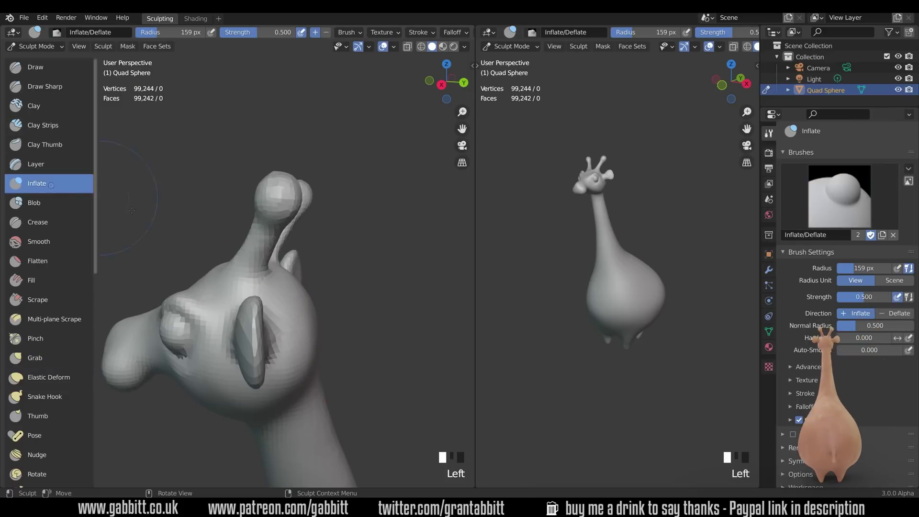
pyautogui.click(260, 320)
pyautogui.click(260, 320)
pyautogui.click(259, 326)
pyautogui.click(259, 326)
pyautogui.moveTo(259, 326); pyautogui.dragTo(310, 358, button='middle')
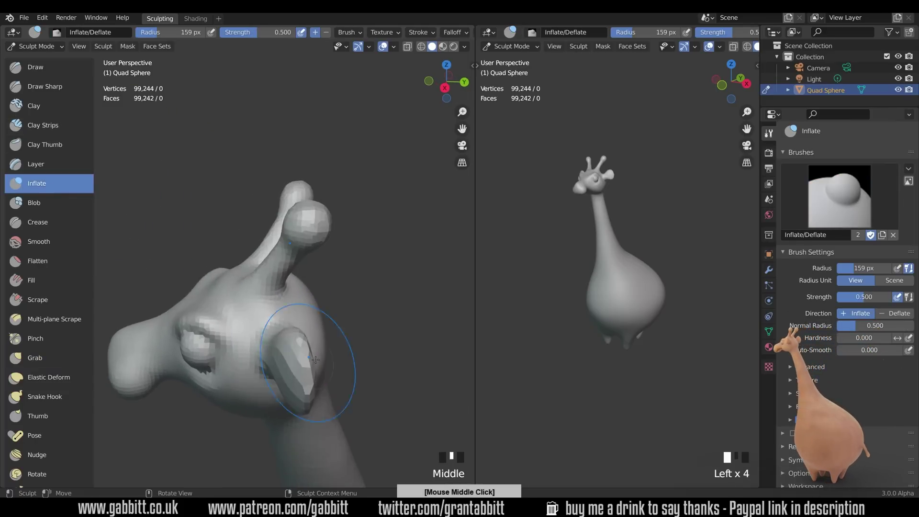
pyautogui.click(292, 327)
pyautogui.moveTo(293, 326)
pyautogui.mouseDown(button='middle')
pyautogui.moveTo(308, 222)
pyautogui.moveTo(282, 240)
pyautogui.mouseUp(button='middle')
pyautogui.click(309, 221)
pyautogui.click(311, 211)
pyautogui.click(314, 201)
# Hollow out the front of the ears by subtracting with the Draw brush at a radius of 159 px
pyautogui.click(43, 68)
pyautogui.moveTo(359, 295)
pyautogui.mouseDown(button='middle')
pyautogui.moveTo(364, 308)
pyautogui.moveTo(378, 288)
pyautogui.moveTo(362, 304)
pyautogui.moveTo(363, 292)
pyautogui.mouseUp(button='middle')
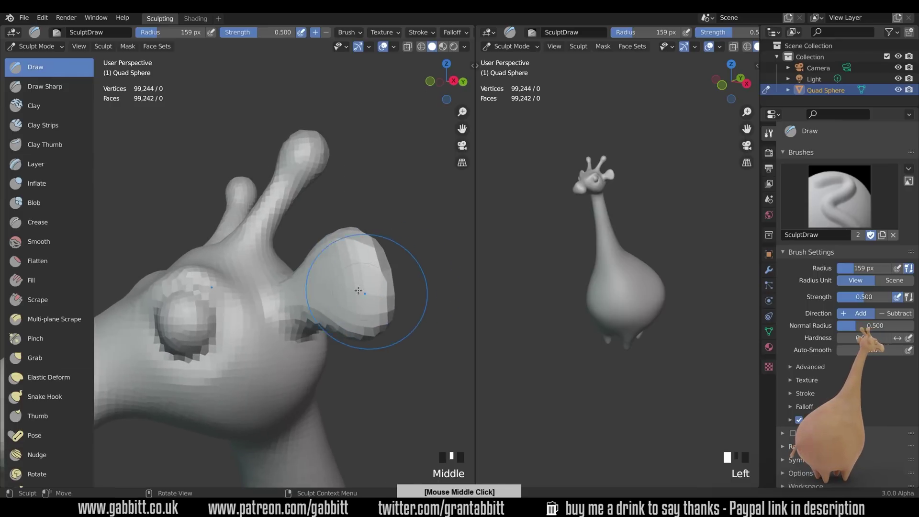
pyautogui.keyDown('ctrl'); pyautogui.moveTo(344, 284); pyautogui.dragTo(337, 293); pyautogui.keyUp('ctrl')
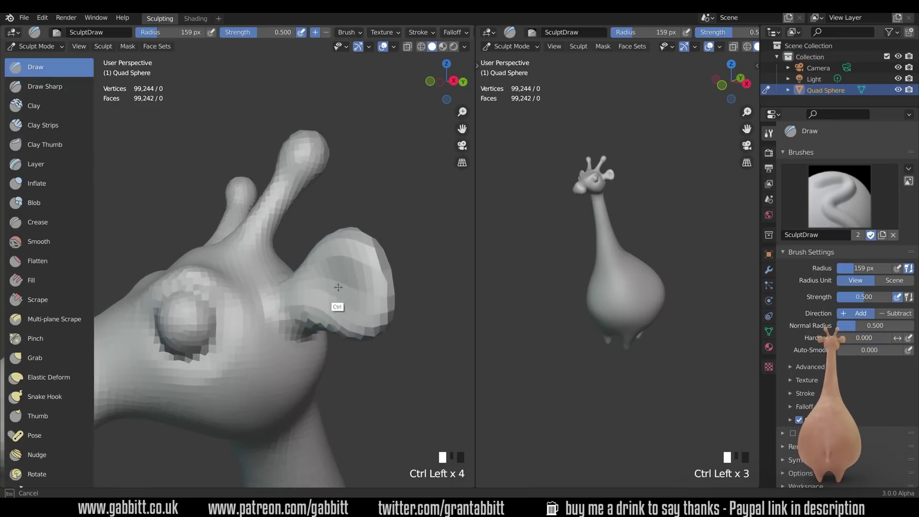
pyautogui.moveTo(382, 309); pyautogui.dragTo(360, 276, button='middle')
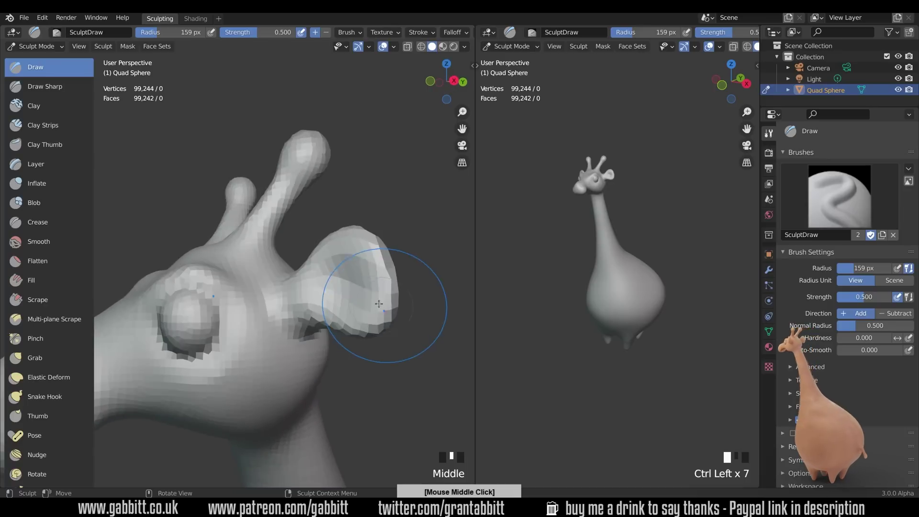
pyautogui.keyDown('ctrl'); pyautogui.moveTo(359, 277); pyautogui.dragTo(349, 278); pyautogui.keyUp('ctrl')
pyautogui.moveTo(337, 301); pyautogui.dragTo(378, 297, button='middle')
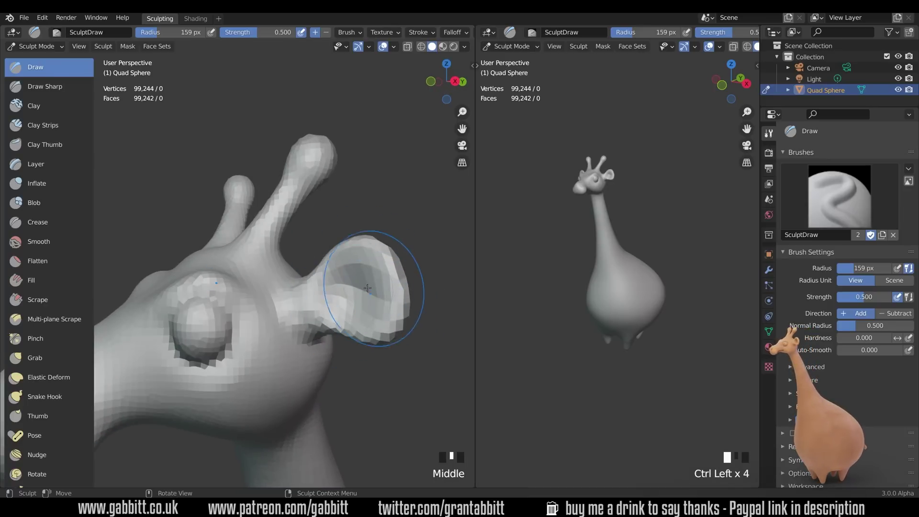
pyautogui.keyDown('ctrl'); pyautogui.moveTo(359, 291); pyautogui.dragTo(363, 283); pyautogui.keyUp('ctrl')
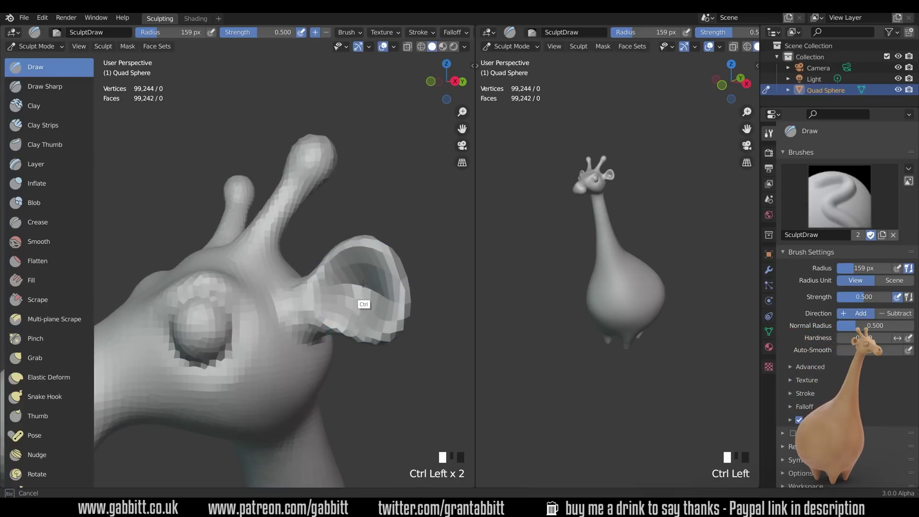
# Smooth the hollow inside the ears and activate the Inflate brush
pyautogui.moveTo(366, 296)
pyautogui.mouseDown(button='middle')
pyautogui.moveTo(256, 328)
pyautogui.moveTo(394, 352)
pyautogui.mouseUp(button='middle')
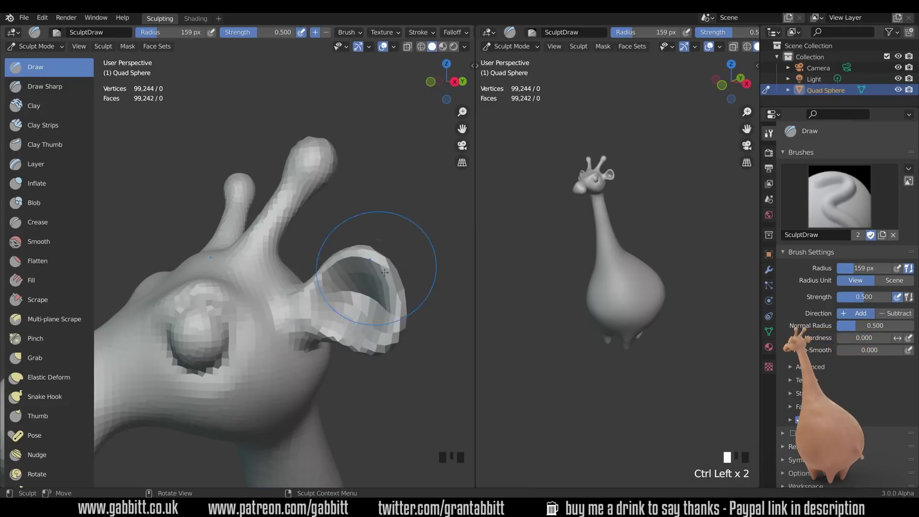
pyautogui.moveTo(391, 321)
pyautogui.mouseDown(button='middle')
pyautogui.moveTo(278, 313)
pyautogui.moveTo(327, 325)
pyautogui.moveTo(287, 325)
pyautogui.moveTo(293, 333)
pyautogui.mouseUp(button='middle')
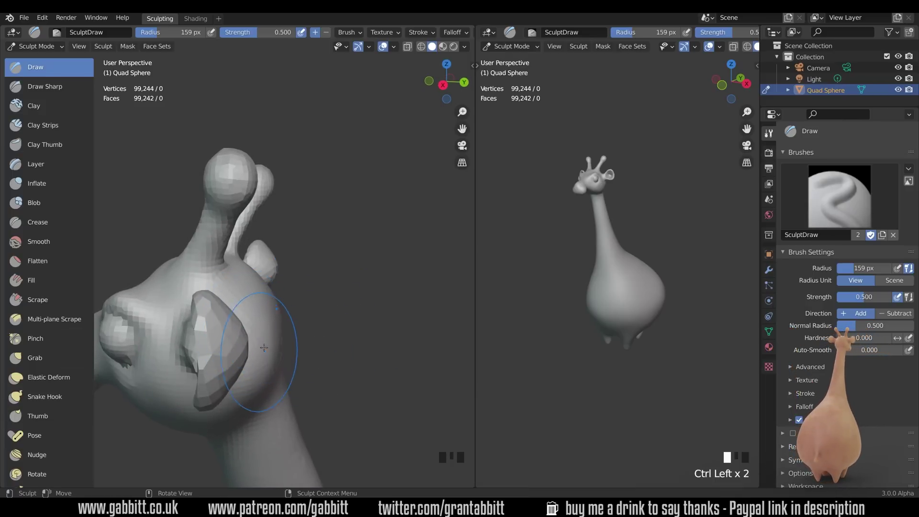
pyautogui.moveTo(273, 337); pyautogui.dragTo(349, 306, button='middle')
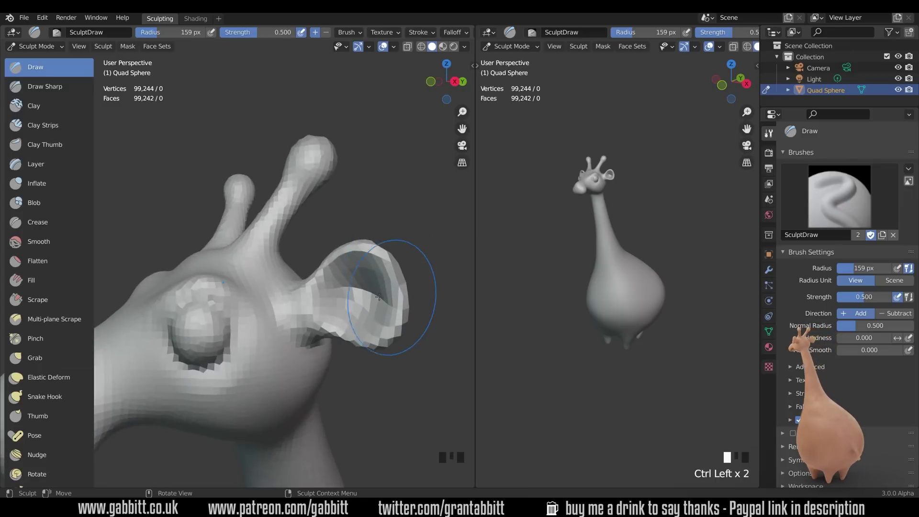
pyautogui.moveTo(377, 311)
pyautogui.keyDown('shift'); pyautogui.mouseDown()
pyautogui.moveTo(363, 318)
pyautogui.moveTo(370, 330)
pyautogui.moveTo(359, 302)
pyautogui.mouseUp(); pyautogui.keyUp('shift')
pyautogui.moveTo(359, 303); pyautogui.dragTo(364, 325, button='middle')
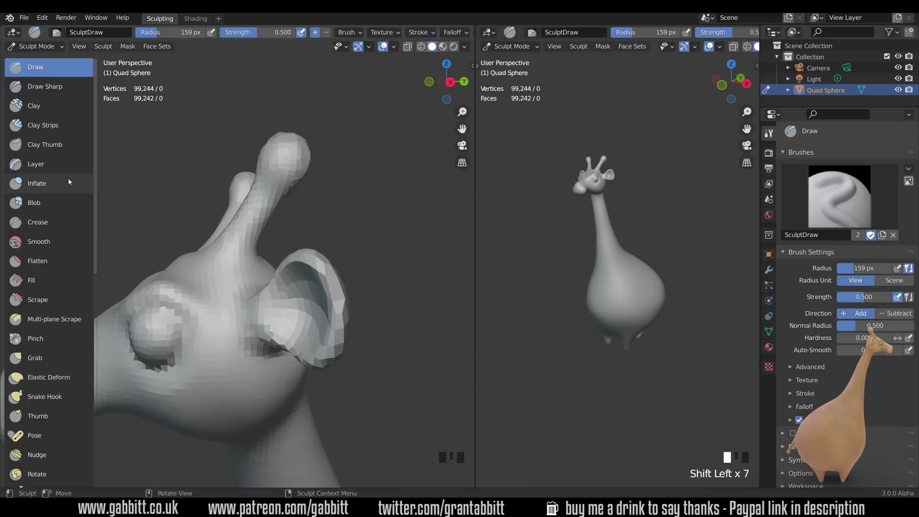
pyautogui.click(37, 183)
# Carve nostrils into the front of the snout by subtracting with the Draw brush at a radius of 84 px
pyautogui.moveTo(300, 242); pyautogui.dragTo(365, 283, button='middle')
pyautogui.moveTo(593, 244); pyautogui.dragTo(598, 265, button='middle')
pyautogui.keyDown('shift'); pyautogui.moveTo(280, 340); pyautogui.dragTo(344, 316, button='middle'); pyautogui.keyUp('shift')
pyautogui.moveTo(316, 316)
pyautogui.keyDown('shift'); pyautogui.mouseDown(button='middle')
pyautogui.moveTo(373, 300)
pyautogui.moveTo(345, 297)
pyautogui.moveTo(324, 326)
pyautogui.moveTo(333, 311)
pyautogui.mouseUp(button='middle'); pyautogui.keyUp('shift')
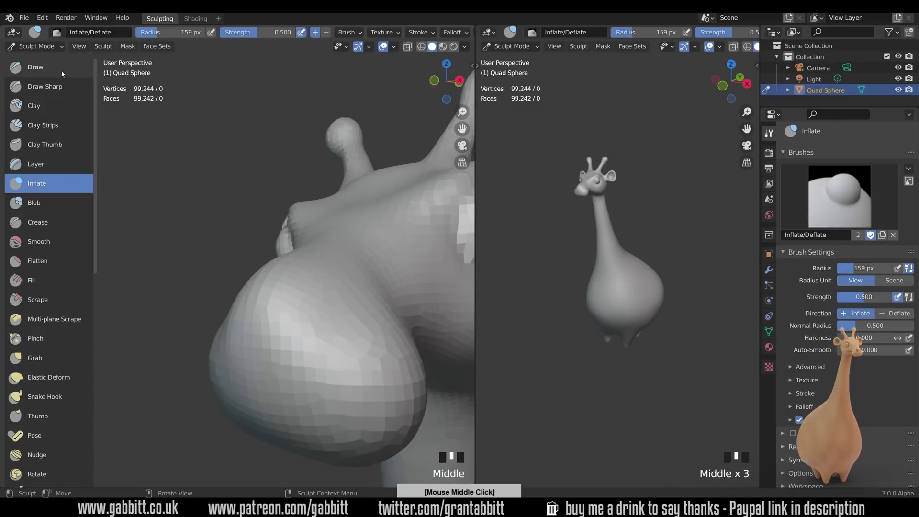
pyautogui.click(35, 67)
pyautogui.press('f')
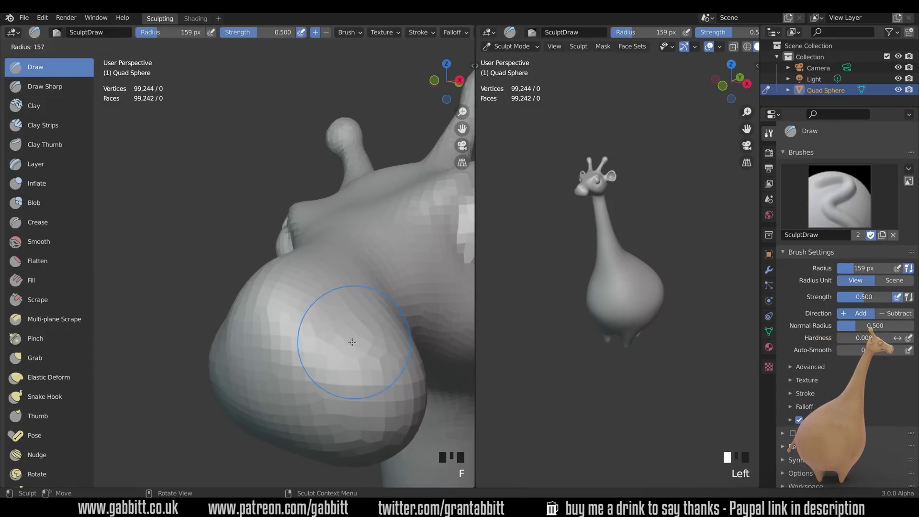
pyautogui.click(332, 344)
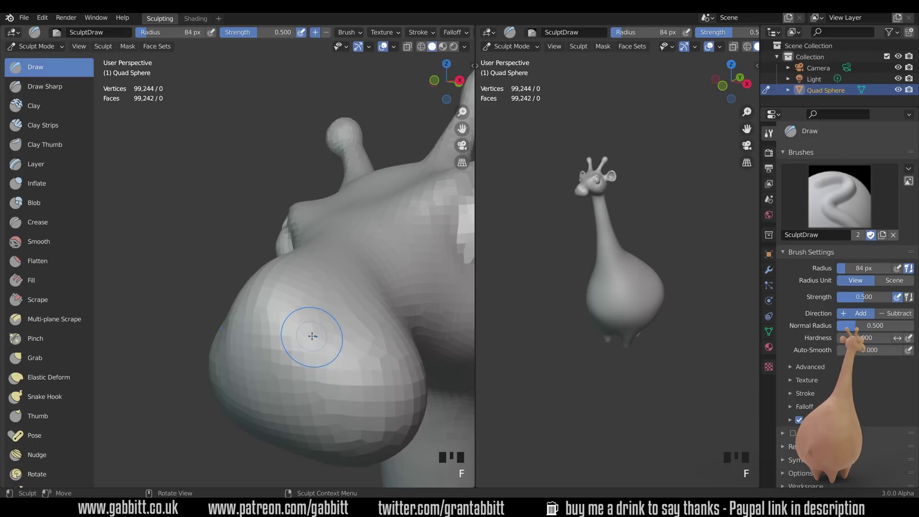
pyautogui.keyDown('ctrl'); pyautogui.moveTo(289, 349); pyautogui.dragTo(299, 335); pyautogui.keyUp('ctrl')
pyautogui.moveTo(349, 316)
pyautogui.mouseDown(button='middle')
pyautogui.moveTo(406, 314)
pyautogui.moveTo(407, 431)
pyautogui.mouseUp(button='middle')
pyautogui.moveTo(205, 98)
pyautogui.mouseDown(button='middle')
pyautogui.moveTo(163, 98)
pyautogui.moveTo(228, 357)
pyautogui.mouseUp(button='middle')
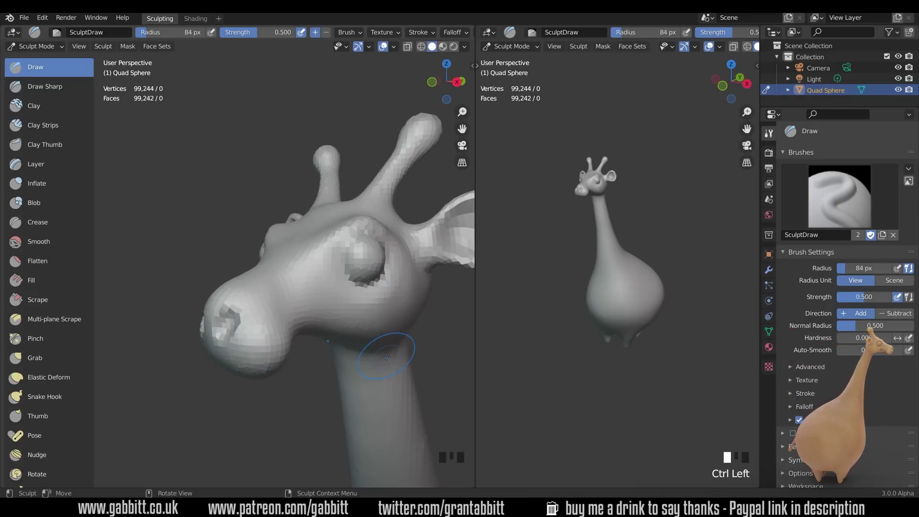
# Set the voxel size to 0.0150 and remesh the sculpt
pyautogui.keyDown('ctrl'); pyautogui.moveTo(386, 357); pyautogui.dragTo(503, 252, button='middle'); pyautogui.keyUp('ctrl')
pyautogui.hotkey('shift', 'r')
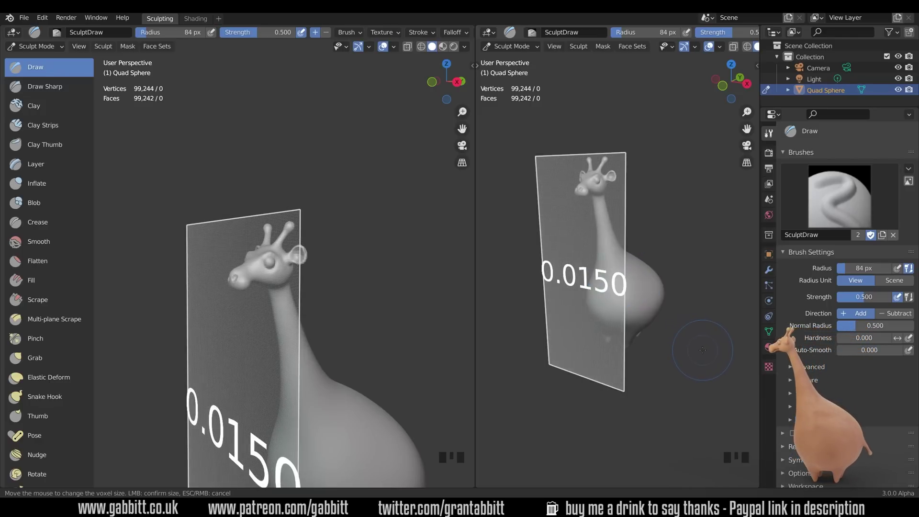
pyautogui.click(703, 350)
pyautogui.middleClick(321, 300)
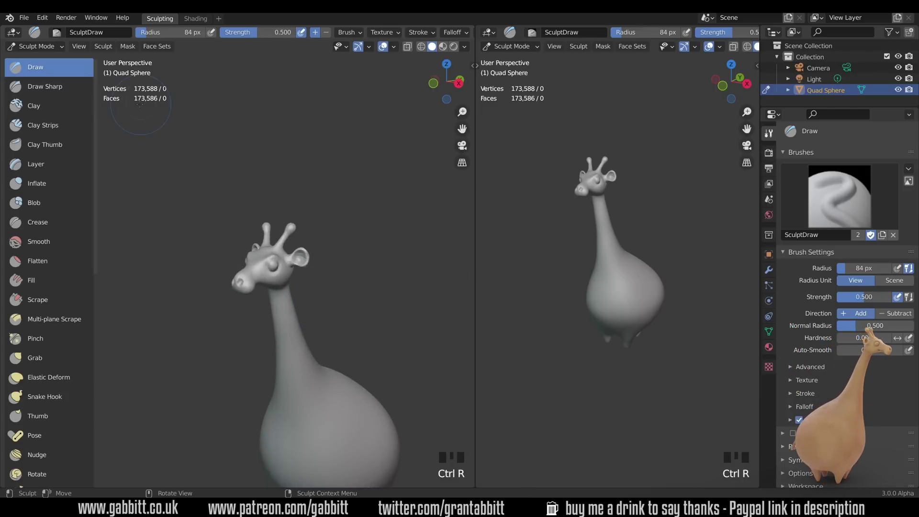
# Carve a mouth line under the snout and along the cheek with the Draw Sharp brush at a radius of 40 px
pyautogui.keyDown('shift'); pyautogui.moveTo(308, 247); pyautogui.dragTo(396, 367, button='middle'); pyautogui.keyUp('shift')
pyautogui.moveTo(397, 335); pyautogui.dragTo(364, 368, button='middle')
pyautogui.keyDown('shift'); pyautogui.moveTo(364, 368); pyautogui.dragTo(337, 351, button='middle'); pyautogui.keyUp('shift')
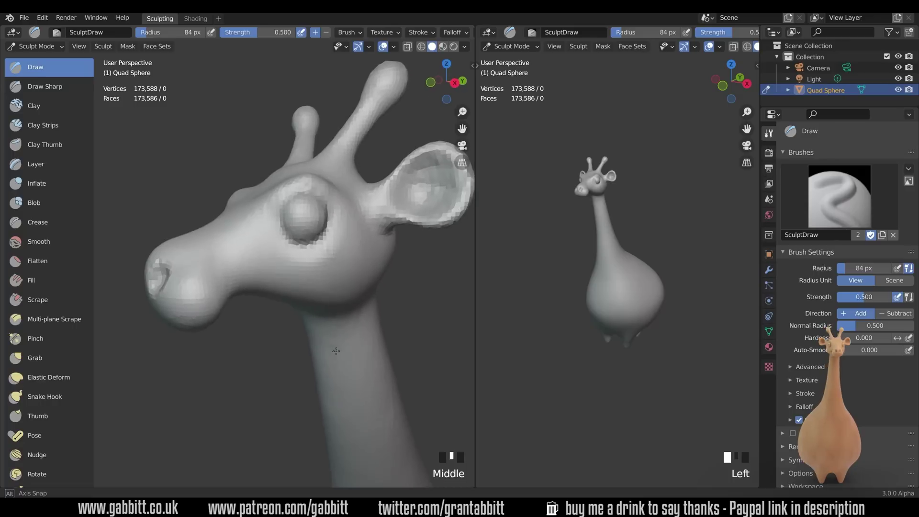
pyautogui.click(45, 87)
pyautogui.moveTo(304, 249); pyautogui.dragTo(314, 261, button='middle')
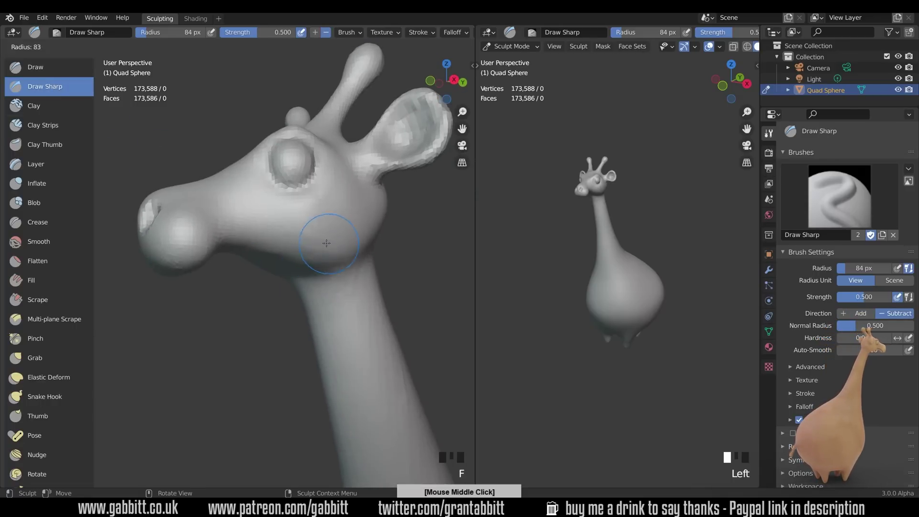
pyautogui.press('f')
pyautogui.moveTo(246, 236); pyautogui.dragTo(218, 172, button='middle')
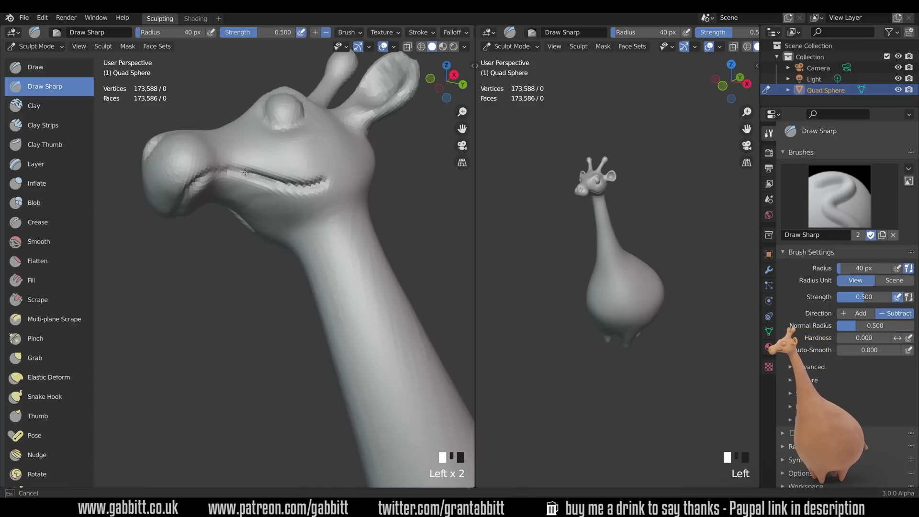
pyautogui.moveTo(361, 273); pyautogui.dragTo(335, 283, button='middle')
pyautogui.moveTo(587, 191); pyautogui.dragTo(610, 189, button='middle')
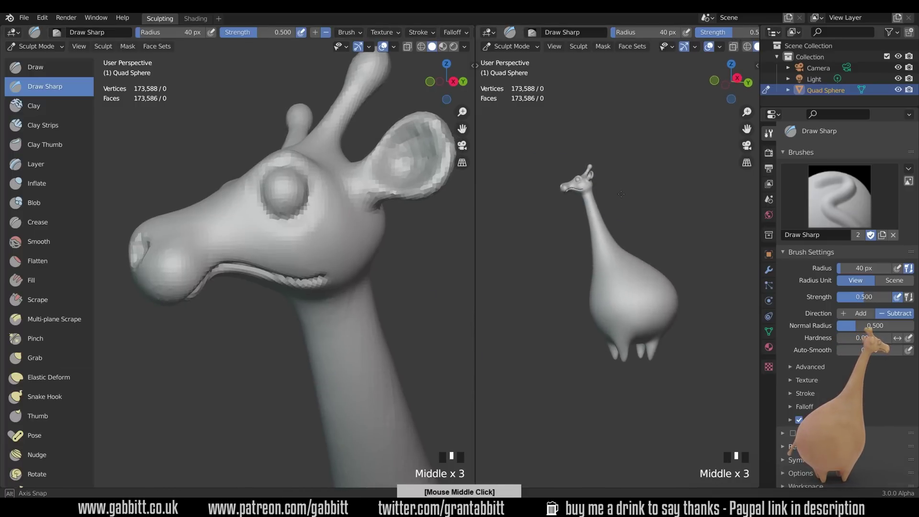
# Smooth away the back part of the mouth line to shorten it on the cheek
pyautogui.moveTo(316, 280)
pyautogui.keyDown('shift'); pyautogui.mouseDown()
pyautogui.moveTo(306, 268)
pyautogui.moveTo(268, 268)
pyautogui.mouseUp(); pyautogui.keyUp('shift')
pyautogui.moveTo(269, 269)
pyautogui.mouseDown(button='middle')
pyautogui.moveTo(438, 266)
pyautogui.moveTo(331, 261)
pyautogui.moveTo(339, 262)
pyautogui.mouseUp(button='middle')
pyautogui.moveTo(236, 215)
pyautogui.keyDown('shift'); pyautogui.mouseDown()
pyautogui.moveTo(213, 209)
pyautogui.moveTo(232, 230)
pyautogui.mouseUp(); pyautogui.keyUp('shift')
pyautogui.keyDown('shift'); pyautogui.moveTo(244, 193); pyautogui.dragTo(268, 200); pyautogui.keyUp('shift')
pyautogui.moveTo(268, 199)
pyautogui.keyDown('shift'); pyautogui.mouseDown()
pyautogui.moveTo(282, 202)
pyautogui.moveTo(266, 197)
pyautogui.mouseUp(); pyautogui.keyUp('shift')
pyautogui.keyDown('shift'); pyautogui.moveTo(265, 197); pyautogui.dragTo(249, 191); pyautogui.keyUp('shift')
pyautogui.keyDown('shift'); pyautogui.moveTo(250, 191); pyautogui.dragTo(252, 206); pyautogui.keyUp('shift')
pyautogui.keyDown('shift'); pyautogui.moveTo(252, 206); pyautogui.dragTo(258, 223); pyautogui.keyUp('shift')
# Recarve the corner of the shortened mouth with the Draw Sharp brush
pyautogui.moveTo(531, 302); pyautogui.dragTo(556, 302, button='middle')
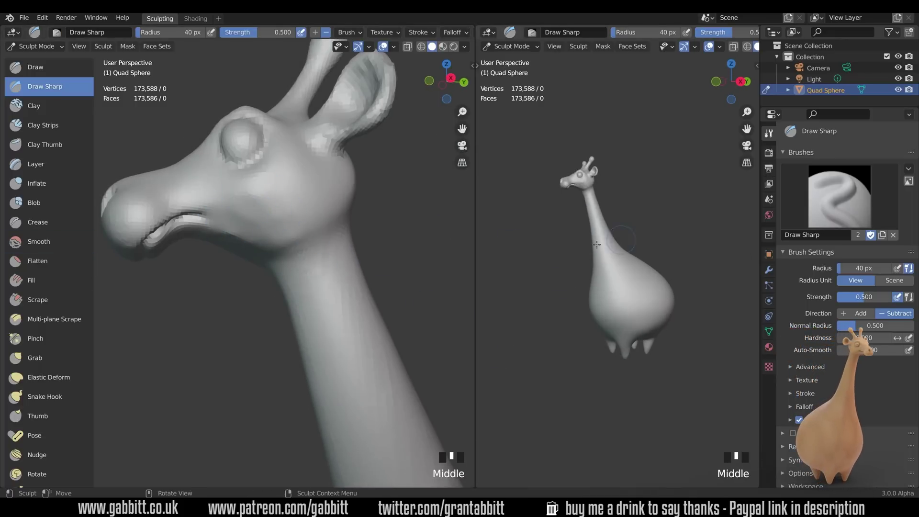
pyautogui.keyDown('shift'); pyautogui.moveTo(244, 226); pyautogui.dragTo(263, 241, button='middle'); pyautogui.keyUp('shift')
pyautogui.click(269, 235)
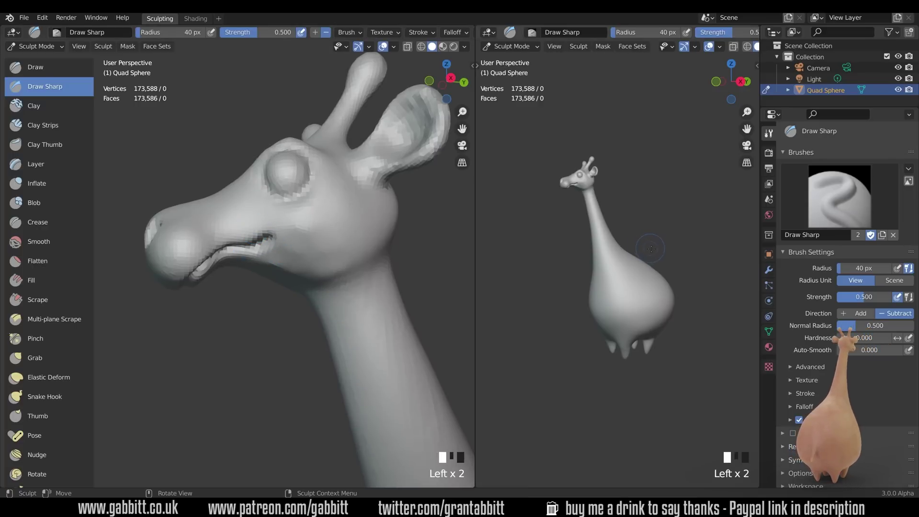
pyautogui.moveTo(630, 251); pyautogui.dragTo(629, 272, button='middle')
pyautogui.keyDown('shift'); pyautogui.moveTo(306, 305); pyautogui.dragTo(345, 312, button='middle'); pyautogui.keyUp('shift')
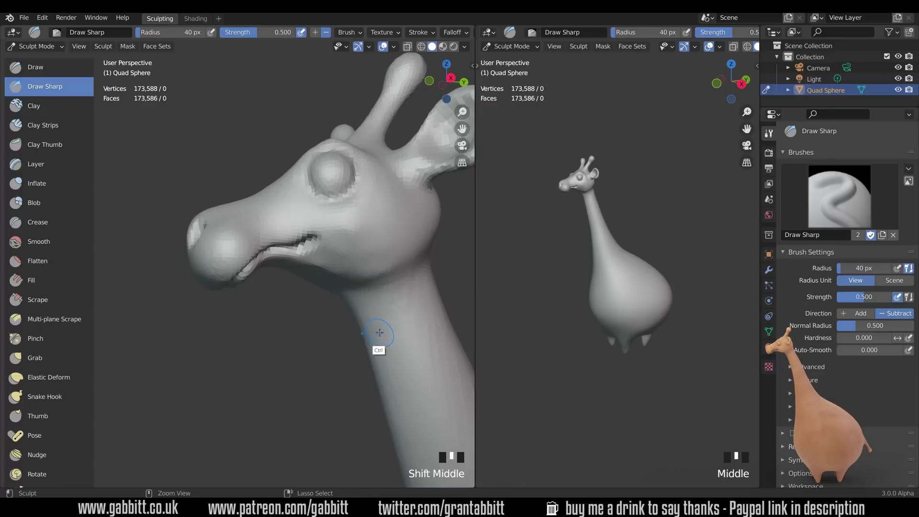
# Remesh the sculpt and deepen the mouth line toward its corner with the Draw Sharp brush
pyautogui.hotkey('ctrl', 'r')
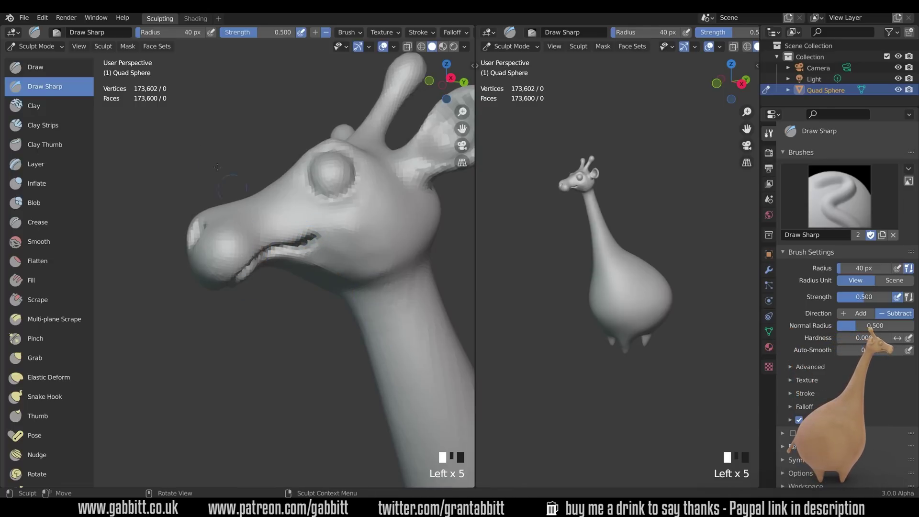
pyautogui.moveTo(324, 204); pyautogui.dragTo(332, 208, button='middle')
pyautogui.moveTo(312, 191)
pyautogui.mouseDown()
pyautogui.moveTo(261, 200)
pyautogui.moveTo(242, 221)
pyautogui.mouseUp()
pyautogui.moveTo(322, 190); pyautogui.dragTo(318, 186, button='middle')
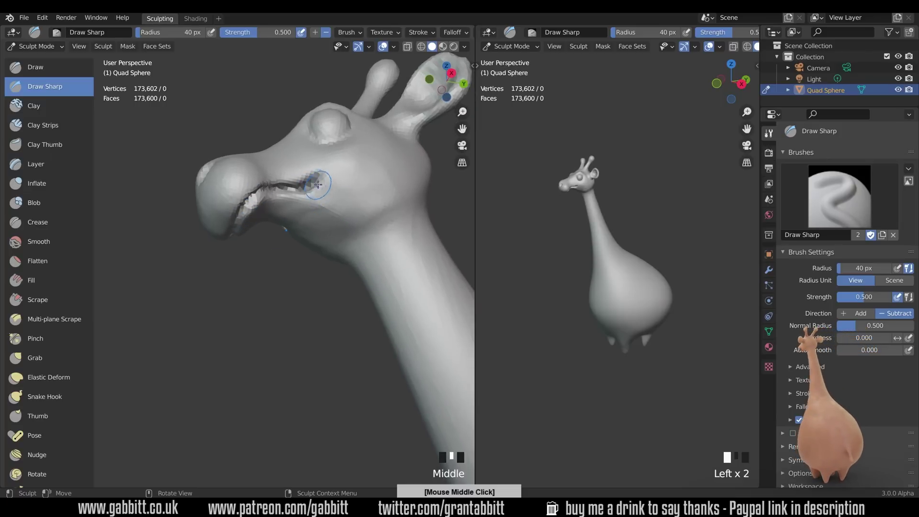
pyautogui.moveTo(320, 230); pyautogui.dragTo(396, 244, button='middle')
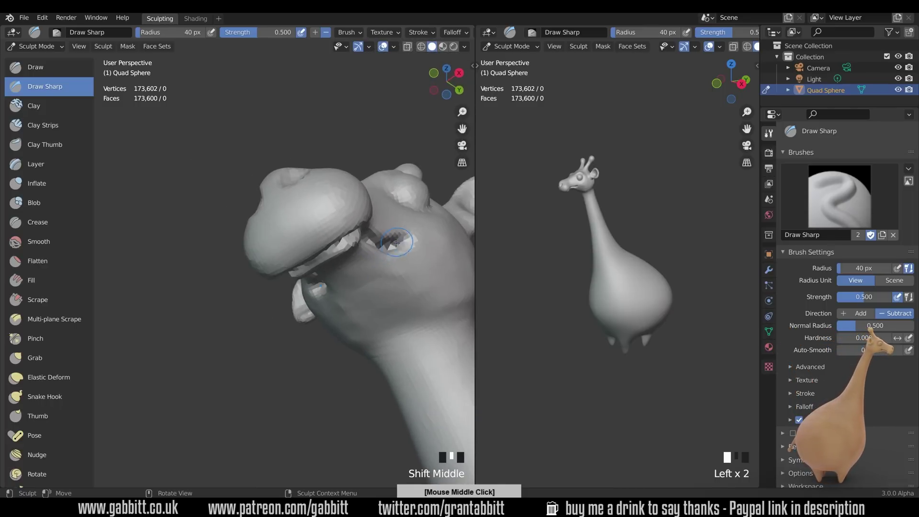
# Smooth the mouth corner and define the mouth line with the Crease brush at strength 0.250 and radius 40 px
pyautogui.keyDown('shift'); pyautogui.moveTo(397, 243); pyautogui.dragTo(373, 240); pyautogui.keyUp('shift')
pyautogui.moveTo(389, 246); pyautogui.dragTo(335, 217, button='middle')
pyautogui.click(38, 222)
pyautogui.moveTo(335, 218)
pyautogui.mouseDown()
pyautogui.moveTo(290, 220)
pyautogui.moveTo(334, 218)
pyautogui.mouseUp()
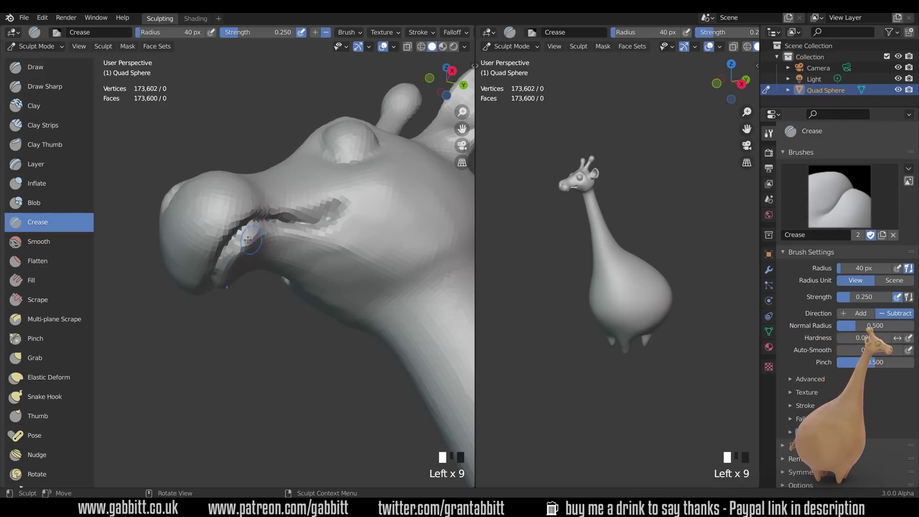
pyautogui.moveTo(326, 215); pyautogui.dragTo(314, 292, button='middle')
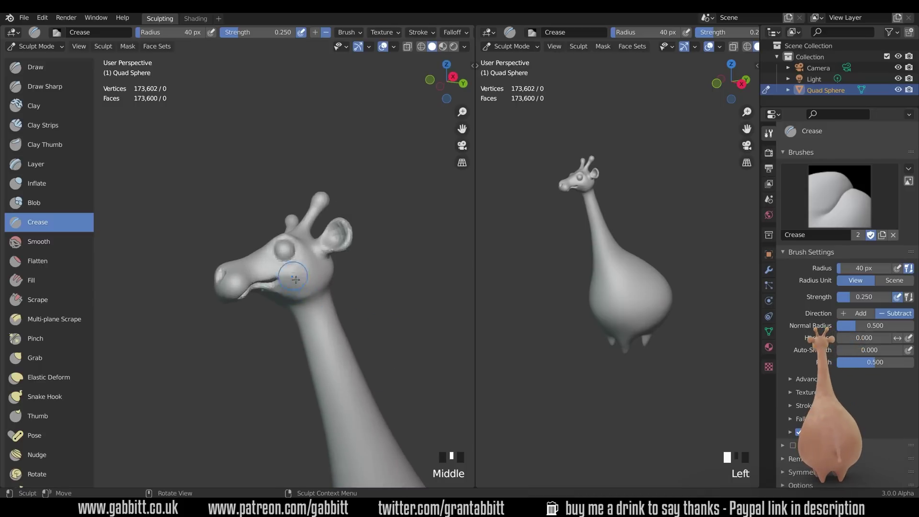
# Puff out and smooth the cheek at the mouth corner with the Inflate brush at a radius of 54 px
pyautogui.click(37, 183)
pyautogui.press('f')
pyautogui.moveTo(302, 287); pyautogui.dragTo(297, 290)
pyautogui.moveTo(297, 290)
pyautogui.keyDown('shift'); pyautogui.mouseDown()
pyautogui.moveTo(291, 299)
pyautogui.moveTo(298, 287)
pyautogui.mouseUp(); pyautogui.keyUp('shift')
pyautogui.moveTo(298, 287); pyautogui.dragTo(309, 282)
# Smooth and thicken the outer edge of the ear with the Inflate brush at radius 54 px and strength 0.500
pyautogui.moveTo(367, 279)
pyautogui.mouseDown(button='middle')
pyautogui.moveTo(403, 299)
pyautogui.moveTo(380, 308)
pyautogui.mouseUp(button='middle')
pyautogui.keyDown('ctrl'); pyautogui.moveTo(381, 308); pyautogui.dragTo(371, 254, button='middle'); pyautogui.keyUp('ctrl')
pyautogui.moveTo(376, 308)
pyautogui.keyDown('shift'); pyautogui.mouseDown()
pyautogui.moveTo(373, 317)
pyautogui.moveTo(377, 311)
pyautogui.mouseUp(); pyautogui.keyUp('shift')
pyautogui.moveTo(377, 310); pyautogui.dragTo(379, 323)
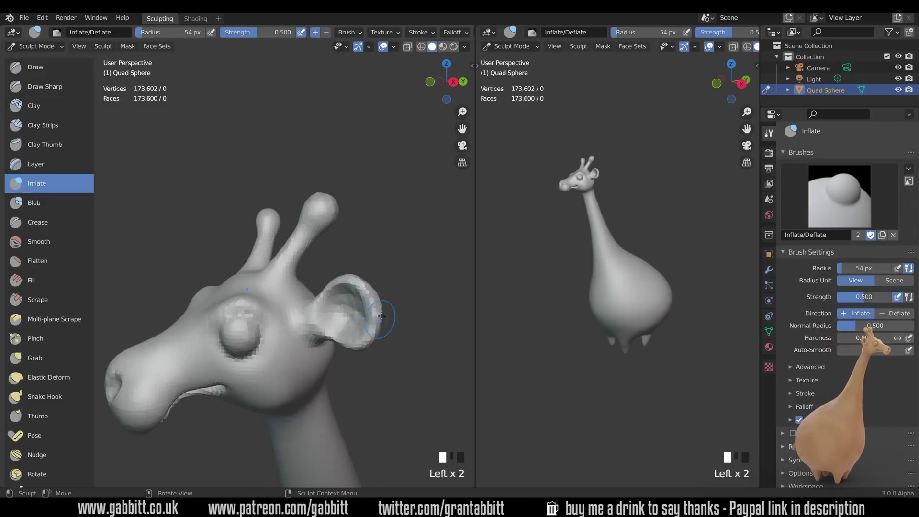
# Carve the eyelid crease around the eyeball with the Crease brush at radius 54 px and strength 0.250
pyautogui.moveTo(386, 319); pyautogui.dragTo(405, 302, button='middle')
pyautogui.click(38, 222)
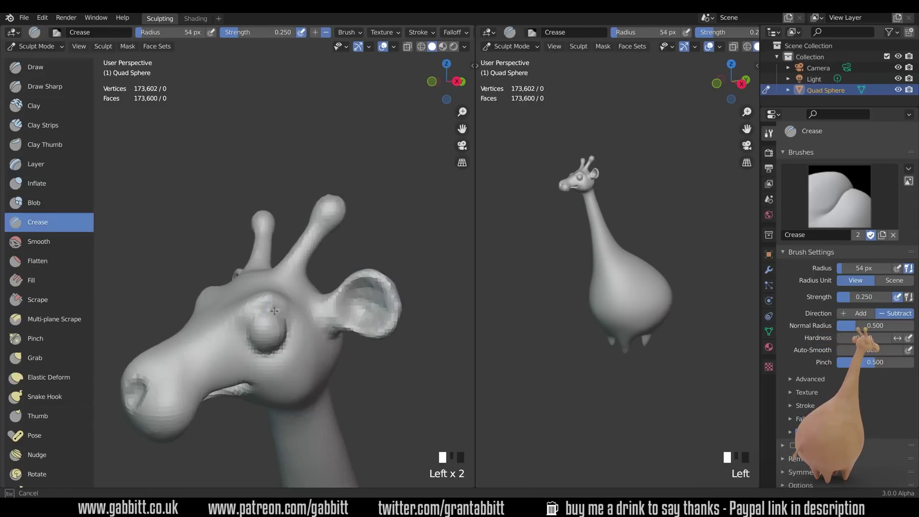
pyautogui.moveTo(289, 344); pyautogui.dragTo(258, 353)
pyautogui.moveTo(316, 335)
pyautogui.mouseDown(button='middle')
pyautogui.moveTo(311, 328)
pyautogui.moveTo(330, 311)
pyautogui.mouseUp(button='middle')
pyautogui.keyDown('ctrl'); pyautogui.moveTo(331, 311); pyautogui.dragTo(334, 253, button='middle'); pyautogui.keyUp('ctrl')
pyautogui.moveTo(306, 311)
pyautogui.mouseDown()
pyautogui.moveTo(317, 330)
pyautogui.moveTo(306, 313)
pyautogui.mouseUp()
pyautogui.moveTo(306, 314); pyautogui.dragTo(287, 307)
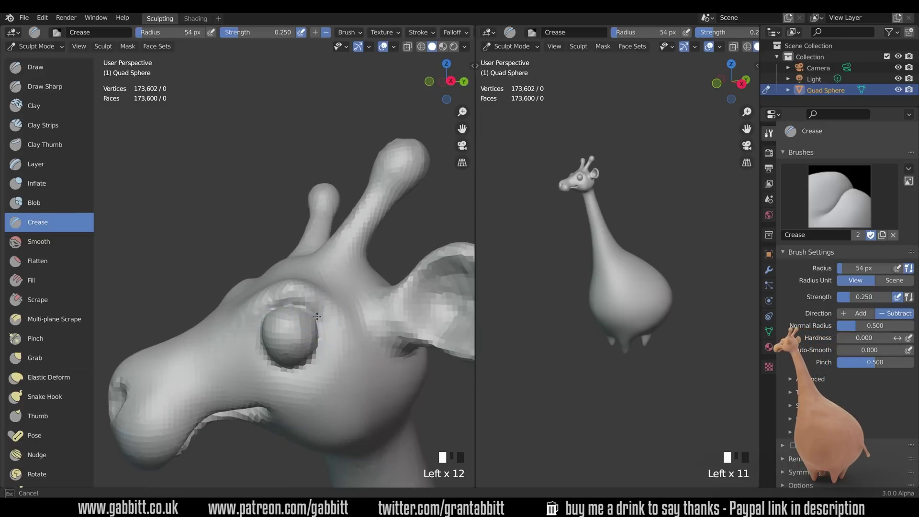
# Puff out the eyeball with the Inflate brush at radius 88 px and strength 0.500
pyautogui.click(37, 183)
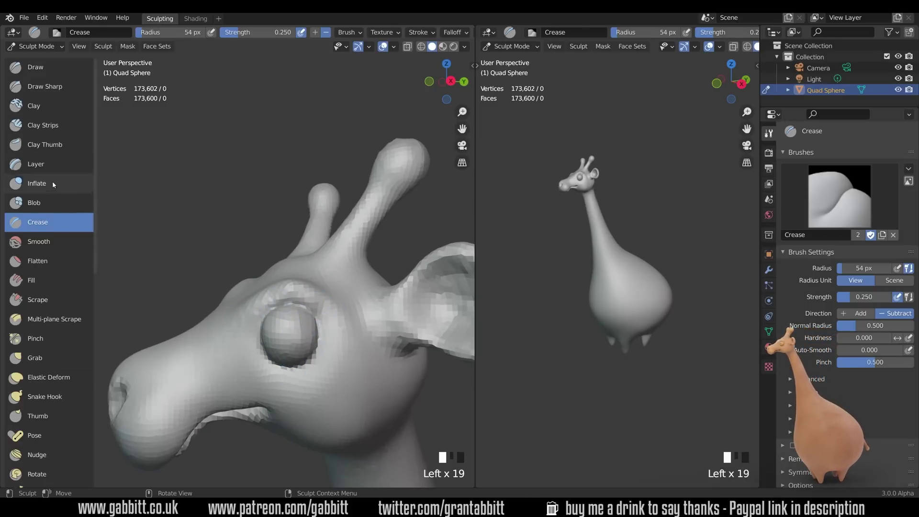
pyautogui.click(309, 325)
pyautogui.click(295, 327)
pyautogui.keyDown('ctrl'); pyautogui.moveTo(364, 214); pyautogui.dragTo(414, 364, button='middle'); pyautogui.keyUp('ctrl')
pyautogui.moveTo(331, 357); pyautogui.dragTo(385, 357, button='middle')
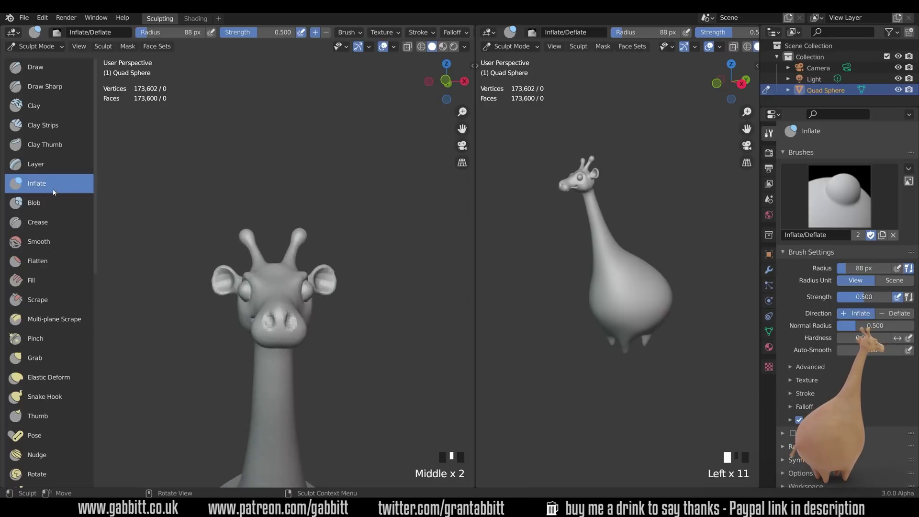
# Raise and sharpen the nostril rims with the inverted Crease brush at radius 54 px and strength 0.250
pyautogui.click(37, 222)
pyautogui.moveTo(280, 330)
pyautogui.keyDown('shift'); pyautogui.mouseDown(button='middle')
pyautogui.moveTo(299, 265)
pyautogui.moveTo(349, 304)
pyautogui.moveTo(336, 318)
pyautogui.moveTo(287, 287)
pyautogui.mouseUp(button='middle'); pyautogui.keyUp('shift')
pyautogui.press('f')
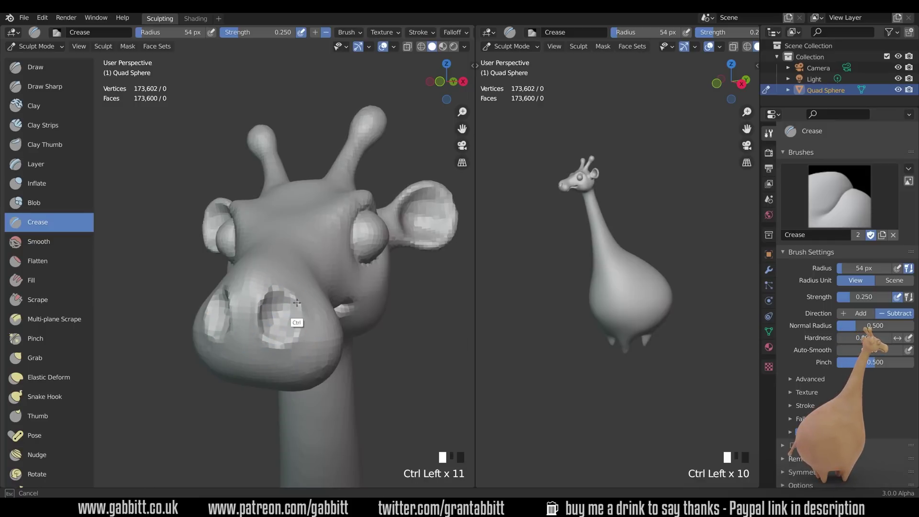
pyautogui.moveTo(301, 308); pyautogui.dragTo(330, 331, button='middle')
pyautogui.keyDown('ctrl'); pyautogui.moveTo(330, 330); pyautogui.dragTo(324, 381, button='middle'); pyautogui.keyUp('ctrl')
# Try pulling a tail from the rear of the body with the Grab brush at radius 54 px, and undo it
pyautogui.moveTo(574, 286)
pyautogui.mouseDown(button='middle')
pyautogui.moveTo(642, 287)
pyautogui.moveTo(568, 286)
pyautogui.mouseUp(button='middle')
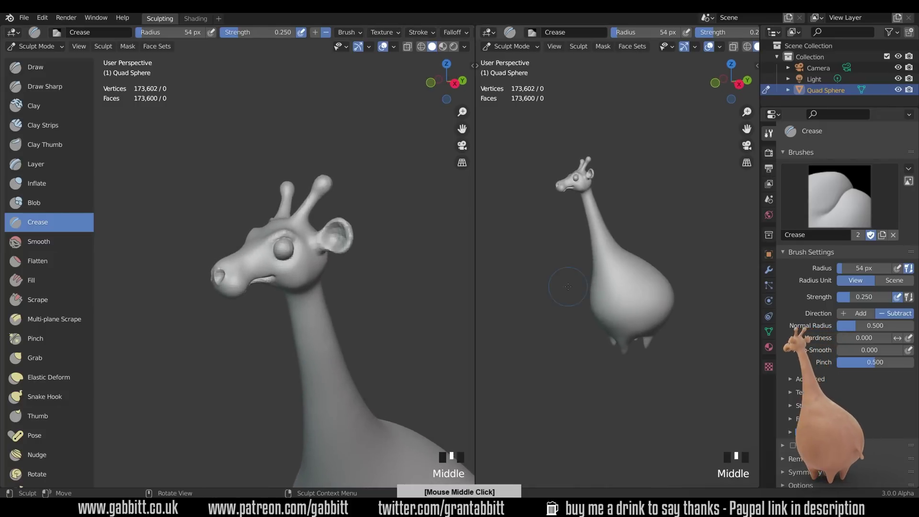
pyautogui.keyDown('shift'); pyautogui.moveTo(667, 276); pyautogui.dragTo(627, 306, button='middle'); pyautogui.keyUp('shift')
pyautogui.moveTo(393, 339); pyautogui.dragTo(416, 331, button='middle')
pyautogui.moveTo(603, 311); pyautogui.dragTo(616, 309, button='middle')
pyautogui.keyDown('shift'); pyautogui.moveTo(378, 379); pyautogui.dragTo(371, 341, button='middle'); pyautogui.keyUp('shift')
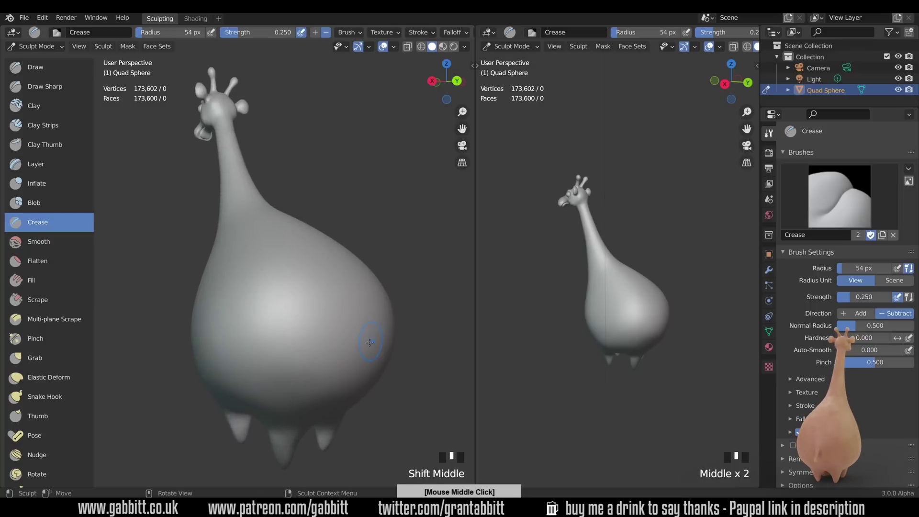
pyautogui.click(35, 358)
pyautogui.moveTo(363, 356); pyautogui.dragTo(369, 369)
pyautogui.moveTo(369, 369)
pyautogui.mouseDown(button='middle')
pyautogui.moveTo(386, 335)
pyautogui.moveTo(345, 365)
pyautogui.mouseUp(button='middle')
pyautogui.hotkey('ctrl', 'z')
pyautogui.hotkey('ctrl', 'z')
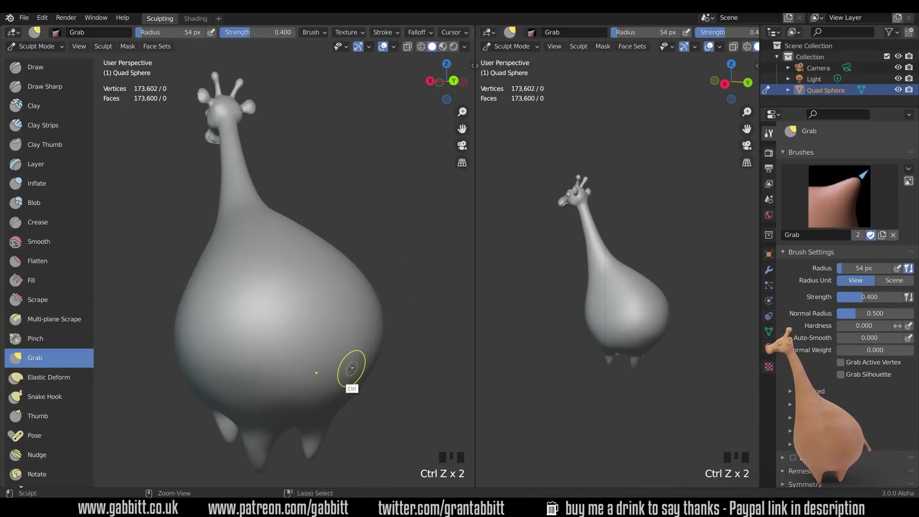
# Pull a tail stub out of the rump with the Grab brush at radius 54 px and strength 0.400
pyautogui.moveTo(339, 365); pyautogui.dragTo(352, 393)
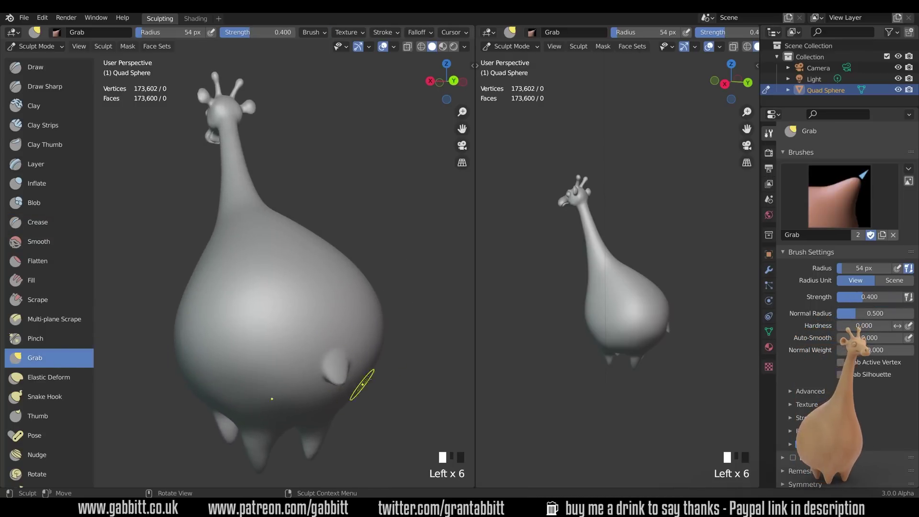
pyautogui.moveTo(356, 389); pyautogui.dragTo(393, 345, button='middle')
pyautogui.moveTo(393, 335); pyautogui.dragTo(398, 333)
pyautogui.moveTo(395, 334); pyautogui.dragTo(390, 332)
# Lengthen the tail stub with the Snake Hook brush at radius 54 px, then remesh and smooth it
pyautogui.click(62, 401)
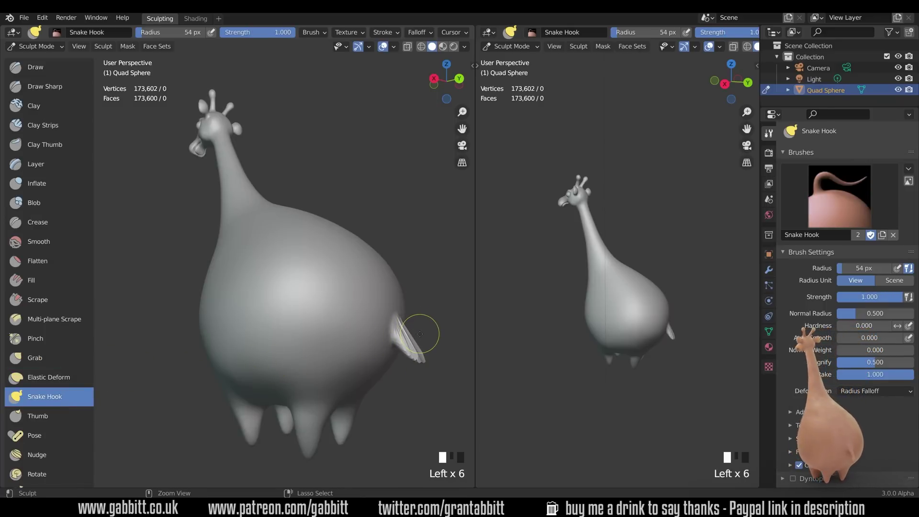
pyautogui.moveTo(420, 333); pyautogui.dragTo(386, 378, button='middle')
pyautogui.keyDown('shift'); pyautogui.moveTo(385, 378); pyautogui.dragTo(389, 376); pyautogui.keyUp('shift')
pyautogui.keyDown('shift'); pyautogui.moveTo(389, 375); pyautogui.dragTo(403, 397); pyautogui.keyUp('shift')
pyautogui.moveTo(398, 393); pyautogui.dragTo(402, 398)
pyautogui.moveTo(401, 397); pyautogui.dragTo(392, 395)
# Reshape the tail from behind with the Snake Hook brush at radius 121 px
pyautogui.moveTo(407, 349)
pyautogui.mouseDown(button='middle')
pyautogui.moveTo(368, 349)
pyautogui.moveTo(366, 281)
pyautogui.mouseUp(button='middle')
pyautogui.press('f')
pyautogui.moveTo(260, 346); pyautogui.dragTo(266, 355)
pyautogui.moveTo(263, 348); pyautogui.dragTo(269, 369)
pyautogui.moveTo(282, 364); pyautogui.dragTo(277, 370)
pyautogui.moveTo(691, 344)
pyautogui.mouseDown(button='middle')
pyautogui.moveTo(698, 349)
pyautogui.moveTo(710, 330)
pyautogui.mouseUp(button='middle')
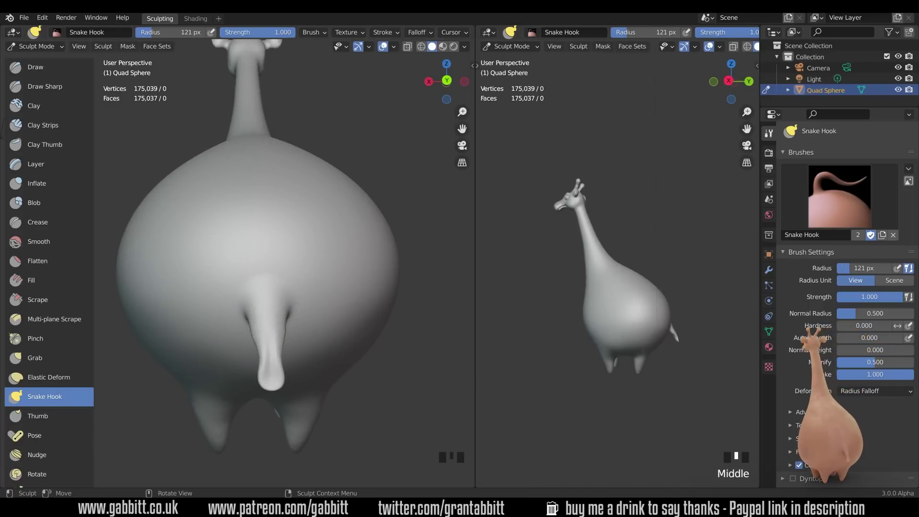
# Undo all the tail strokes back to the body without a tail
pyautogui.hotkey('ctrl', 'z')
pyautogui.hotkey('ctrl', 'z')
pyautogui.hotkey('ctrl', 'z')
pyautogui.hotkey('ctrl', 'z')
pyautogui.hotkey('ctrl', 'z')
pyautogui.hotkey('ctrl', 'z')
pyautogui.hotkey('ctrl', 'z')
pyautogui.hotkey('ctrl', 'z')
pyautogui.hotkey('ctrl', 'z')
pyautogui.hotkey('ctrl', 'z')
pyautogui.hotkey('ctrl', 'z')
pyautogui.hotkey('ctrl', 'z')
pyautogui.hotkey('ctrl', 'z')
pyautogui.hotkey('ctrl', 'z')
pyautogui.hotkey('ctrl', 'z')
pyautogui.hotkey('ctrl', 'z')
pyautogui.hotkey('ctrl', 'z')
pyautogui.hotkey('ctrl', 'z')
pyautogui.hotkey('ctrl', 'z')
pyautogui.hotkey('ctrl', 'z')
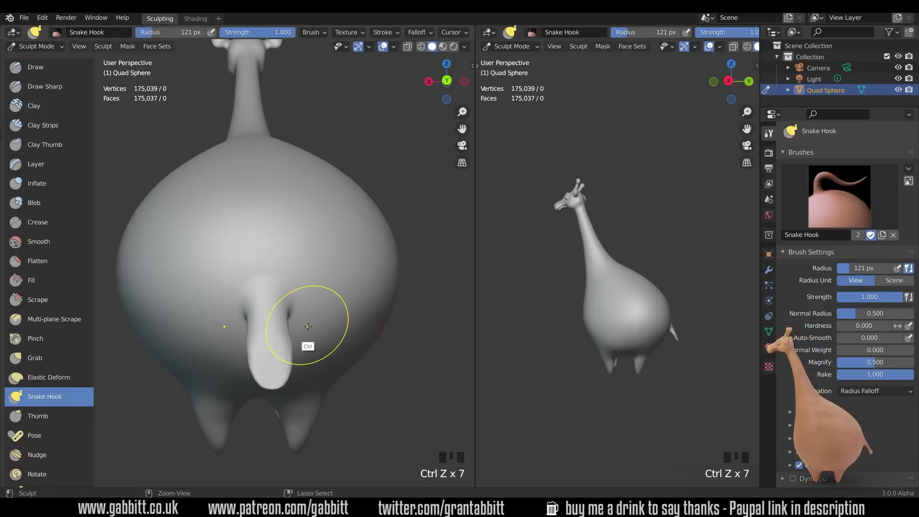
# Pull a broad new tail base out of the rump with the Snake Hook brush at radius 121 px
pyautogui.moveTo(268, 263); pyautogui.dragTo(272, 282)
pyautogui.moveTo(271, 282); pyautogui.dragTo(275, 267)
pyautogui.moveTo(288, 270); pyautogui.dragTo(345, 280, button='middle')
pyautogui.moveTo(430, 291); pyautogui.dragTo(449, 301)
pyautogui.moveTo(438, 298); pyautogui.dragTo(450, 303)
pyautogui.moveTo(439, 301); pyautogui.dragTo(457, 317)
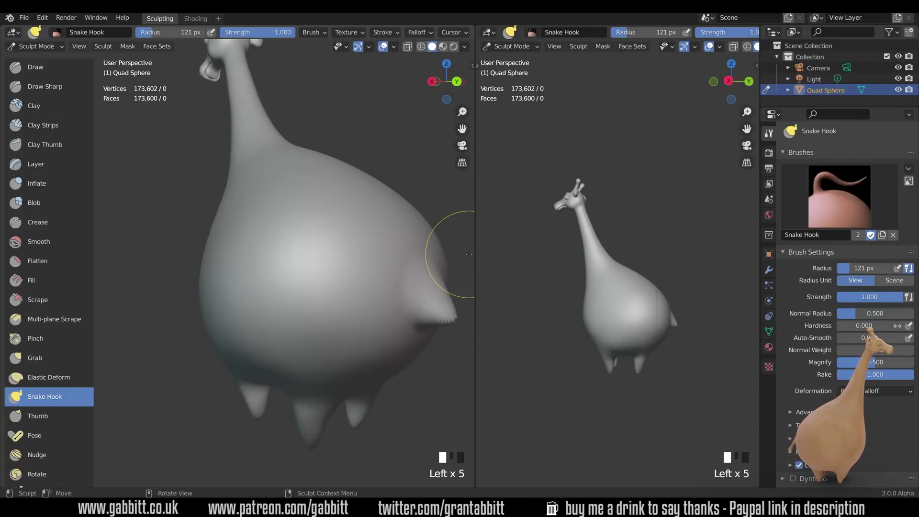
# Extend the tail outward from its base with short Snake Hook strokes
pyautogui.keyDown('shift'); pyautogui.moveTo(410, 328); pyautogui.dragTo(356, 340, button='middle'); pyautogui.keyUp('shift')
pyautogui.moveTo(379, 308); pyautogui.dragTo(387, 295, button='middle')
pyautogui.moveTo(388, 294); pyautogui.dragTo(402, 296)
pyautogui.moveTo(398, 294); pyautogui.dragTo(405, 300)
pyautogui.moveTo(401, 298); pyautogui.dragTo(408, 306)
pyautogui.moveTo(404, 303); pyautogui.dragTo(410, 311)
# Draw the tail tip downward with the Snake Hook brush, smooth the tail and remesh the sculpt
pyautogui.moveTo(402, 311); pyautogui.dragTo(381, 318, button='middle')
pyautogui.moveTo(343, 341); pyautogui.dragTo(350, 353)
pyautogui.moveTo(347, 348); pyautogui.dragTo(351, 356)
pyautogui.moveTo(347, 350); pyautogui.dragTo(352, 358)
pyautogui.moveTo(343, 312)
pyautogui.keyDown('shift'); pyautogui.mouseDown()
pyautogui.moveTo(338, 302)
pyautogui.moveTo(359, 315)
pyautogui.mouseUp(); pyautogui.keyUp('shift')
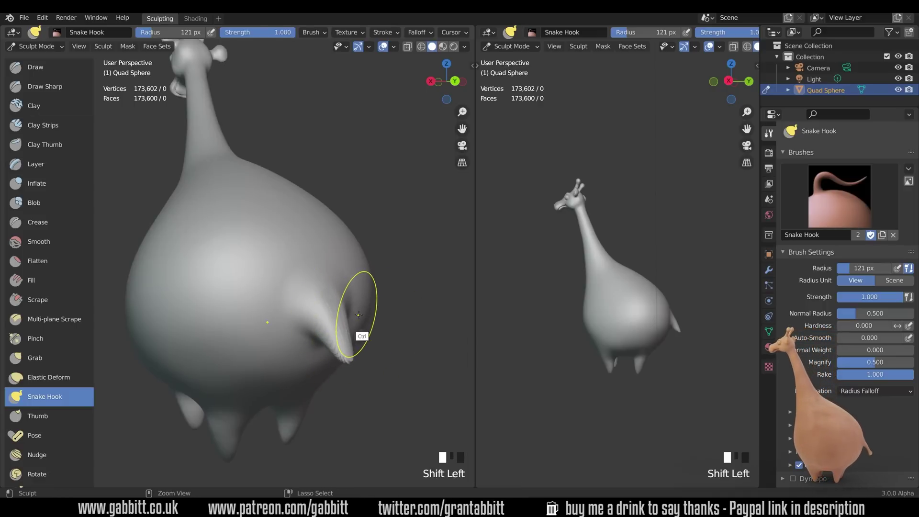
pyautogui.hotkey('ctrl', 'r')
# Swell the tail tip with the Inflate brush at radius 53 px, then remesh and smooth the tail into a slim shaft
pyautogui.click(37, 184)
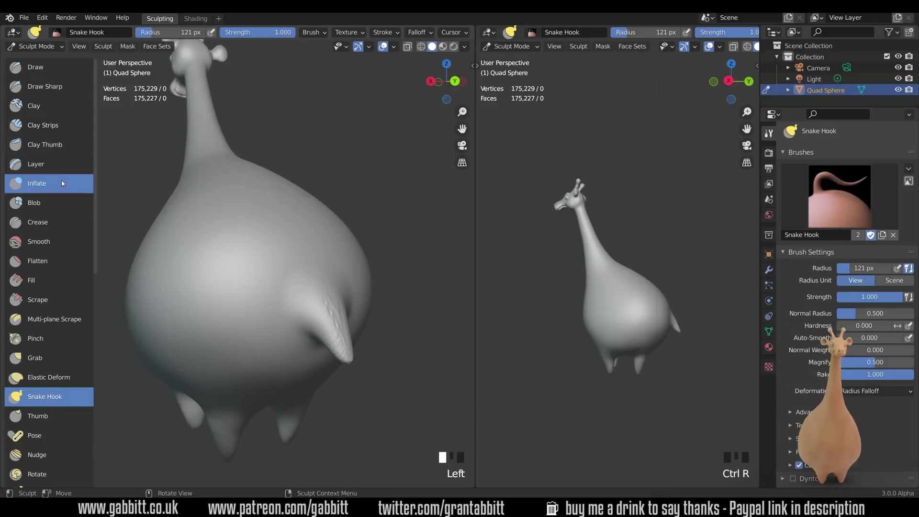
pyautogui.press('f')
pyautogui.click(356, 367)
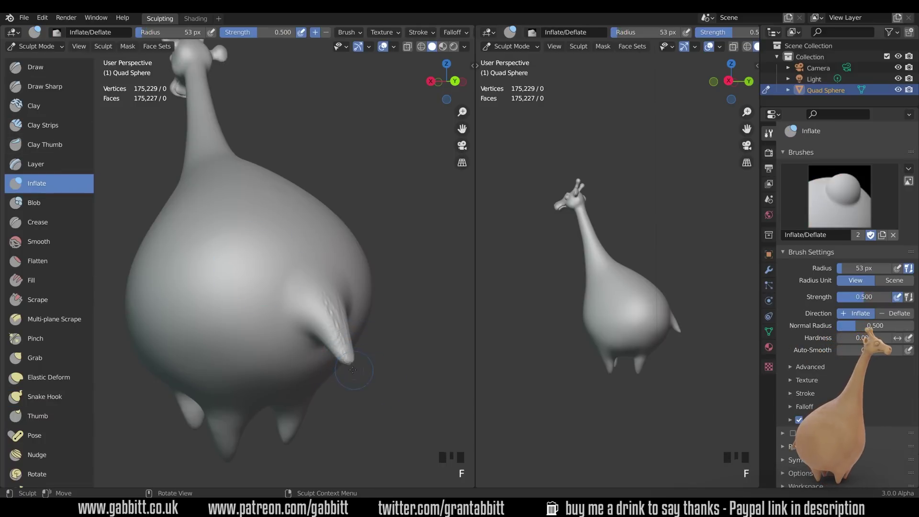
pyautogui.moveTo(345, 364)
pyautogui.mouseDown(button='middle')
pyautogui.moveTo(401, 282)
pyautogui.moveTo(412, 311)
pyautogui.mouseUp(button='middle')
pyautogui.keyDown('shift'); pyautogui.moveTo(356, 273); pyautogui.dragTo(360, 284); pyautogui.keyUp('shift')
pyautogui.keyDown('shift'); pyautogui.moveTo(363, 295); pyautogui.dragTo(365, 327, button='middle'); pyautogui.keyUp('shift')
pyautogui.keyDown('shift'); pyautogui.moveTo(371, 345); pyautogui.dragTo(386, 369); pyautogui.keyUp('shift')
pyautogui.keyDown('shift'); pyautogui.moveTo(371, 359); pyautogui.dragTo(377, 372); pyautogui.keyUp('shift')
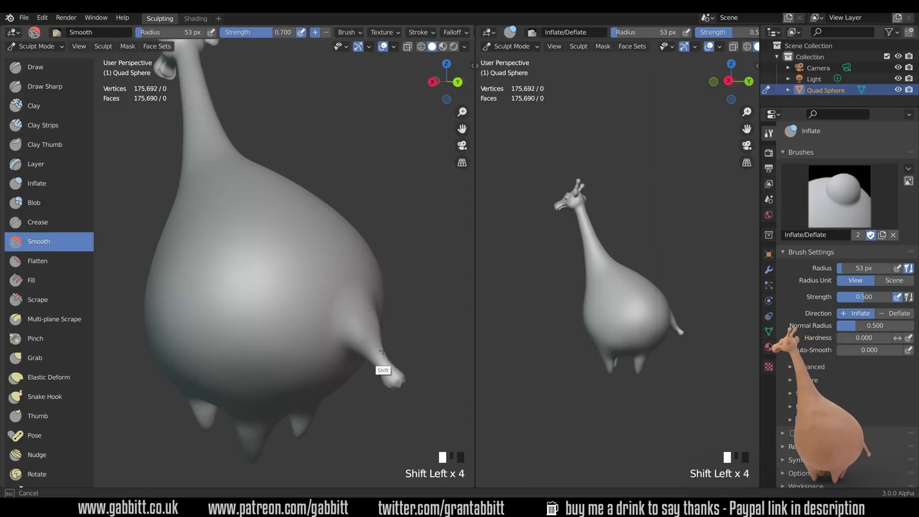
# Adjust the brush radius and smooth the tail from another angle
pyautogui.moveTo(368, 312); pyautogui.dragTo(346, 403, button='middle')
pyautogui.moveTo(309, 387)
pyautogui.keyDown('shift'); pyautogui.mouseDown()
pyautogui.moveTo(308, 364)
pyautogui.moveTo(312, 380)
pyautogui.mouseUp(); pyautogui.keyUp('shift')
pyautogui.press('f')
pyautogui.click(330, 374)
pyautogui.keyDown('shift'); pyautogui.click(312, 379); pyautogui.keyUp('shift')
# Straighten and reposition the tail with short Grab brush strokes at strength 0.400
pyautogui.moveTo(318, 404)
pyautogui.mouseDown(button='middle')
pyautogui.moveTo(336, 402)
pyautogui.moveTo(353, 322)
pyautogui.moveTo(295, 375)
pyautogui.mouseUp(button='middle')
pyautogui.click(56, 366)
pyautogui.moveTo(302, 371); pyautogui.dragTo(290, 376)
pyautogui.moveTo(256, 381); pyautogui.dragTo(270, 378)
pyautogui.moveTo(292, 371); pyautogui.dragTo(282, 375)
pyautogui.moveTo(297, 364)
pyautogui.mouseDown(button='middle')
pyautogui.moveTo(403, 289)
pyautogui.moveTo(367, 329)
pyautogui.mouseUp(button='middle')
pyautogui.moveTo(375, 287)
pyautogui.mouseDown()
pyautogui.moveTo(371, 296)
pyautogui.moveTo(409, 324)
pyautogui.moveTo(376, 285)
pyautogui.mouseUp()
# Set the brush radius to 73 px and smooth uneven areas of the giraffe's body
pyautogui.press('f')
pyautogui.click(374, 281)
pyautogui.moveTo(380, 233); pyautogui.dragTo(309, 249, button='middle')
pyautogui.keyDown('shift'); pyautogui.moveTo(302, 301); pyautogui.dragTo(290, 287); pyautogui.keyUp('shift')
pyautogui.moveTo(287, 285)
pyautogui.keyDown('shift'); pyautogui.mouseDown()
pyautogui.moveTo(275, 275)
pyautogui.moveTo(268, 283)
pyautogui.mouseUp(); pyautogui.keyUp('shift')
pyautogui.moveTo(271, 282); pyautogui.dragTo(218, 321, button='middle')
pyautogui.moveTo(375, 297)
pyautogui.mouseDown(button='middle')
pyautogui.moveTo(368, 299)
pyautogui.moveTo(422, 283)
pyautogui.mouseUp(button='middle')
pyautogui.keyDown('shift'); pyautogui.moveTo(240, 369); pyautogui.dragTo(318, 316, button='middle'); pyautogui.keyUp('shift')
pyautogui.keyDown('shift'); pyautogui.moveTo(316, 320); pyautogui.dragTo(311, 338); pyautogui.keyUp('shift')
pyautogui.keyDown('shift'); pyautogui.moveTo(311, 338); pyautogui.dragTo(307, 348); pyautogui.keyUp('shift')
pyautogui.keyDown('shift'); pyautogui.moveTo(307, 349); pyautogui.dragTo(303, 360); pyautogui.keyUp('shift')
# Smooth the underside of the belly around the legs
pyautogui.moveTo(323, 359); pyautogui.dragTo(392, 354, button='middle')
pyautogui.moveTo(257, 272)
pyautogui.keyDown('shift'); pyautogui.mouseDown()
pyautogui.moveTo(253, 303)
pyautogui.moveTo(255, 242)
pyautogui.mouseUp(); pyautogui.keyUp('shift')
pyautogui.moveTo(255, 242); pyautogui.dragTo(344, 225, button='middle')
pyautogui.keyDown('shift'); pyautogui.moveTo(257, 343); pyautogui.dragTo(249, 307); pyautogui.keyUp('shift')
pyautogui.moveTo(244, 268)
pyautogui.keyDown('shift'); pyautogui.mouseDown()
pyautogui.moveTo(234, 211)
pyautogui.moveTo(268, 254)
pyautogui.mouseUp(); pyautogui.keyUp('shift')
pyautogui.keyDown('shift'); pyautogui.moveTo(292, 273); pyautogui.dragTo(324, 299); pyautogui.keyUp('shift')
pyautogui.moveTo(324, 299); pyautogui.dragTo(278, 306, button='middle')
pyautogui.moveTo(278, 306); pyautogui.dragTo(308, 281, button='middle')
# Smooth the joins between the rear legs and the belly
pyautogui.keyDown('shift'); pyautogui.click(365, 259); pyautogui.keyUp('shift')
pyautogui.keyDown('shift'); pyautogui.click(365, 258); pyautogui.keyUp('shift')
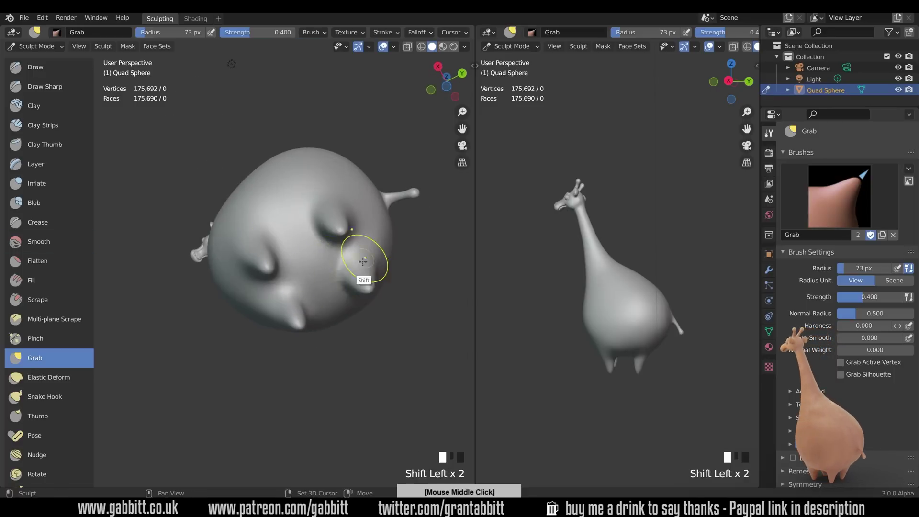
pyautogui.keyDown('shift'); pyautogui.click(336, 250); pyautogui.keyUp('shift')
pyautogui.keyDown('shift'); pyautogui.click(376, 242); pyautogui.keyUp('shift')
pyautogui.keyDown('shift'); pyautogui.click(375, 243); pyautogui.keyUp('shift')
pyautogui.keyDown('shift'); pyautogui.click(376, 242); pyautogui.keyUp('shift')
pyautogui.keyDown('shift'); pyautogui.click(342, 230); pyautogui.keyUp('shift')
# Level the feet in the right orthographic view with the Grab brush at radius 132 px
pyautogui.moveTo(376, 242); pyautogui.dragTo(394, 307, button='middle')
pyautogui.press('KP_3')
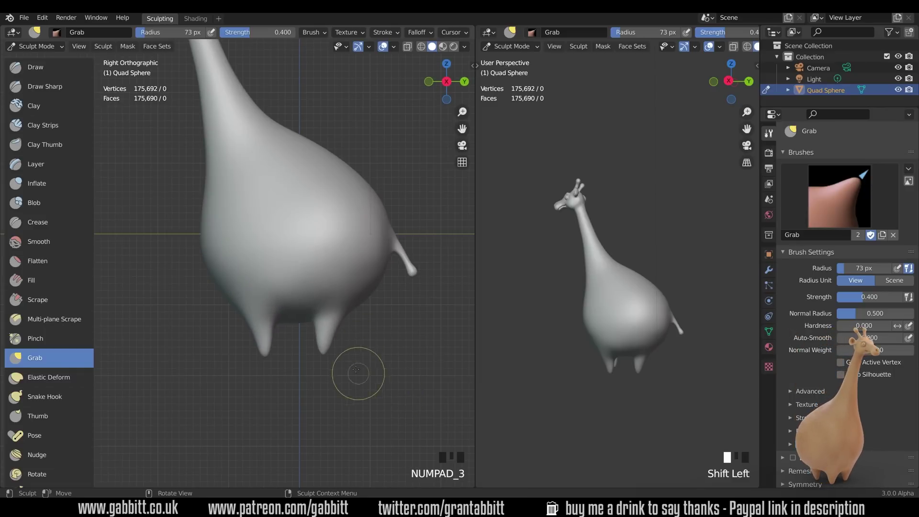
pyautogui.press('f')
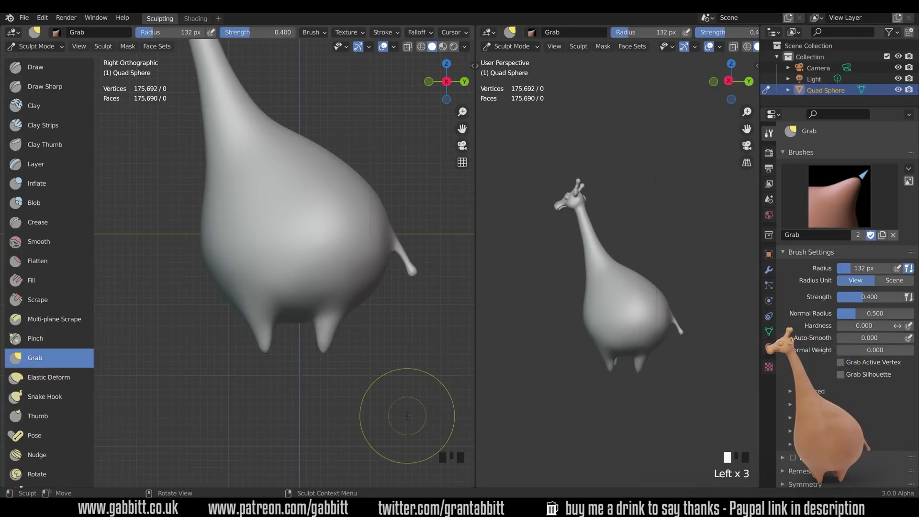
# Refine the curve of the giraffe's neck with the Grab brush, using a radius of 105 px
pyautogui.keyDown('ctrl'); pyautogui.moveTo(347, 251); pyautogui.dragTo(371, 319, button='middle'); pyautogui.keyUp('ctrl')
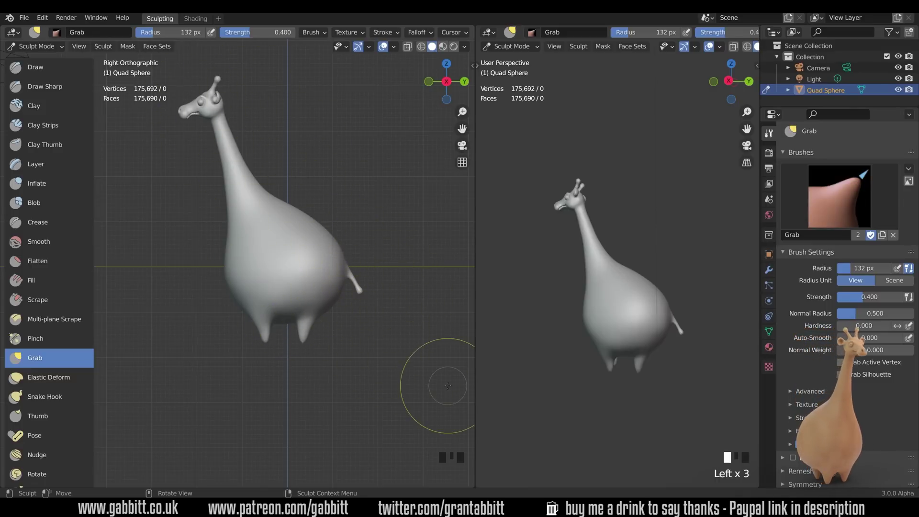
pyautogui.press('f')
pyautogui.click(299, 177)
pyautogui.moveTo(236, 182); pyautogui.dragTo(230, 139)
pyautogui.press('f')
pyautogui.click(229, 152)
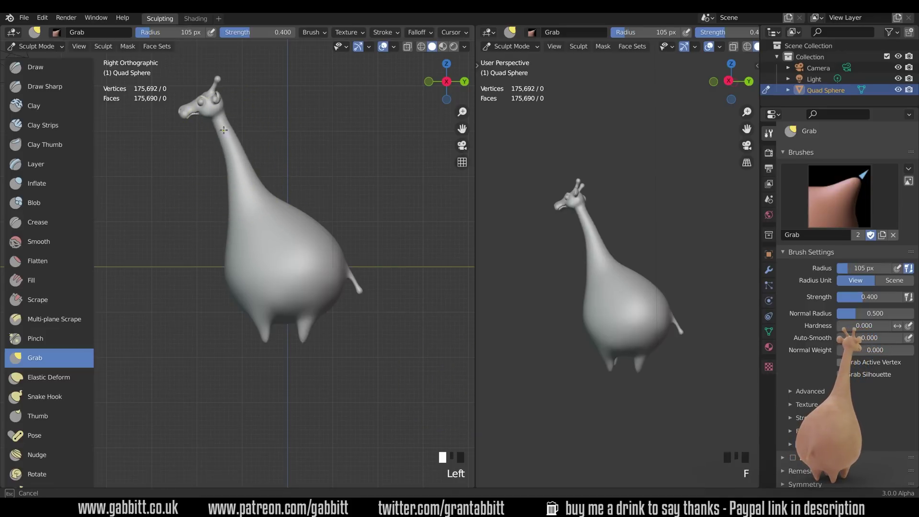
pyautogui.click(225, 144)
pyautogui.moveTo(575, 278)
pyautogui.mouseDown(button='middle')
pyautogui.moveTo(656, 299)
pyautogui.moveTo(709, 299)
pyautogui.mouseUp(button='middle')
# Resize the Grab brush and adjust the contours of the giraffe's body and lower neck from several angles
pyautogui.moveTo(296, 301); pyautogui.dragTo(374, 314, button='middle')
pyautogui.press('f')
pyautogui.click(385, 307)
pyautogui.moveTo(373, 302); pyautogui.dragTo(390, 287)
pyautogui.moveTo(397, 291)
pyautogui.mouseDown(button='middle')
pyautogui.moveTo(283, 300)
pyautogui.moveTo(307, 282)
pyautogui.mouseUp(button='middle')
pyautogui.moveTo(249, 213); pyautogui.dragTo(242, 209)
pyautogui.scroll(-3, 359, 279)
pyautogui.moveTo(242, 208)
pyautogui.mouseDown(button='middle')
pyautogui.moveTo(359, 280)
pyautogui.moveTo(407, 283)
pyautogui.mouseUp(button='middle')
# Smooth the uneven surface on the giraffe's body
pyautogui.scroll(4, 335, 287)
pyautogui.keyDown('shift'); pyautogui.moveTo(307, 342); pyautogui.dragTo(300, 303, button='middle'); pyautogui.keyUp('shift')
pyautogui.keyDown('shift'); pyautogui.moveTo(300, 303); pyautogui.dragTo(335, 330); pyautogui.keyUp('shift')
pyautogui.moveTo(335, 330); pyautogui.dragTo(220, 325, button='middle')
pyautogui.moveTo(589, 304)
pyautogui.mouseDown(button='middle')
pyautogui.moveTo(625, 307)
pyautogui.moveTo(541, 309)
pyautogui.moveTo(598, 316)
pyautogui.mouseUp(button='middle')
pyautogui.moveTo(690, 354)
pyautogui.keyDown('ctrl'); pyautogui.mouseDown(button='middle')
pyautogui.moveTo(694, 317)
pyautogui.moveTo(692, 349)
pyautogui.mouseUp(button='middle'); pyautogui.keyUp('ctrl')
pyautogui.moveTo(637, 316); pyautogui.dragTo(613, 316, button='middle')
pyautogui.moveTo(296, 312)
pyautogui.mouseDown(button='middle')
pyautogui.moveTo(383, 317)
pyautogui.moveTo(342, 303)
pyautogui.mouseUp(button='middle')
# Carve a small pupil into the centre of the eyeball with the Draw brush in subtract mode at radius 34 px
pyautogui.press('f')
pyautogui.click(364, 309)
pyautogui.moveTo(343, 312); pyautogui.dragTo(346, 337)
pyautogui.moveTo(671, 339); pyautogui.dragTo(601, 345, button='middle')
pyautogui.scroll(2, 373, 326)
pyautogui.moveTo(403, 327); pyautogui.dragTo(401, 330)
pyautogui.moveTo(401, 329)
pyautogui.mouseDown(button='middle')
pyautogui.moveTo(376, 263)
pyautogui.moveTo(364, 268)
pyautogui.mouseUp(button='middle')
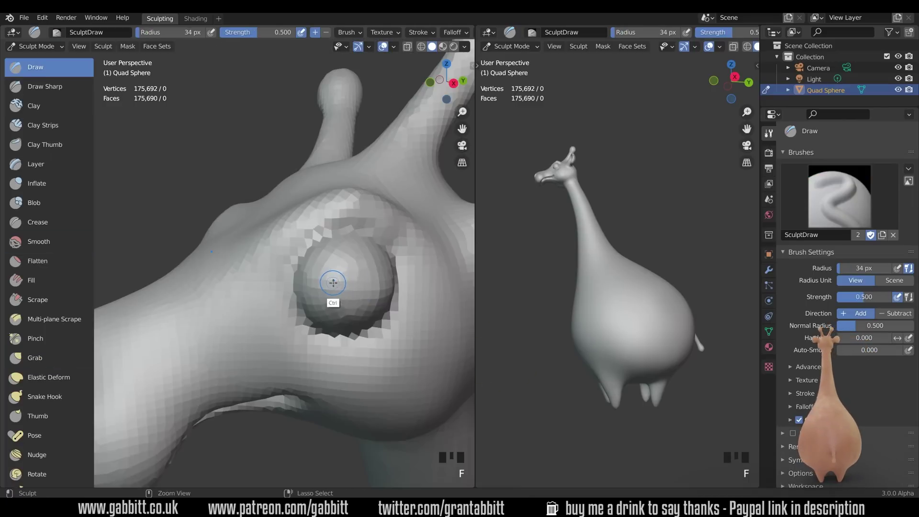
pyautogui.keyDown('ctrl'); pyautogui.moveTo(333, 283); pyautogui.dragTo(341, 282); pyautogui.keyUp('ctrl')
pyautogui.moveTo(414, 219)
pyautogui.keyDown('ctrl'); pyautogui.mouseDown(button='middle')
pyautogui.moveTo(364, 420)
pyautogui.moveTo(376, 321)
pyautogui.moveTo(359, 376)
pyautogui.moveTo(363, 406)
pyautogui.moveTo(387, 415)
pyautogui.mouseUp(button='middle'); pyautogui.keyUp('ctrl')
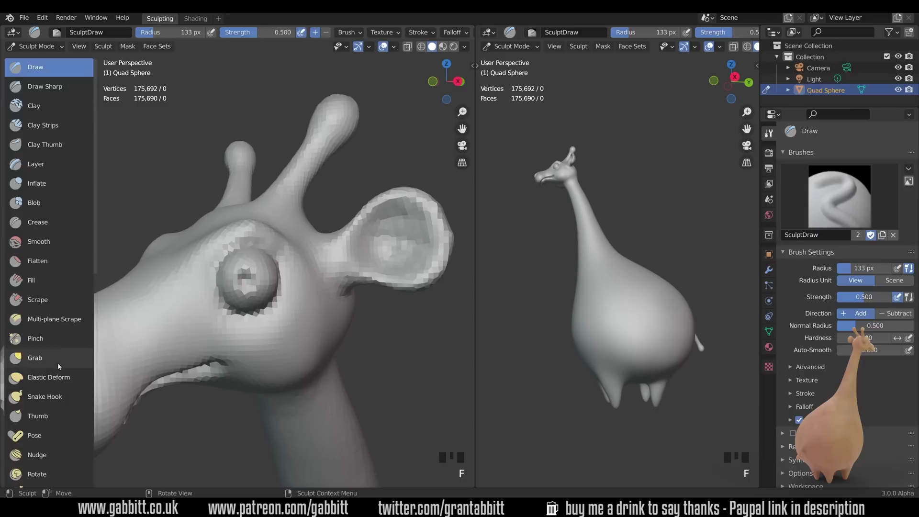
# Reshape the area around the eye with the Grab brush at radius 133 px, and reduce the radius to 97 px
pyautogui.click(56, 361)
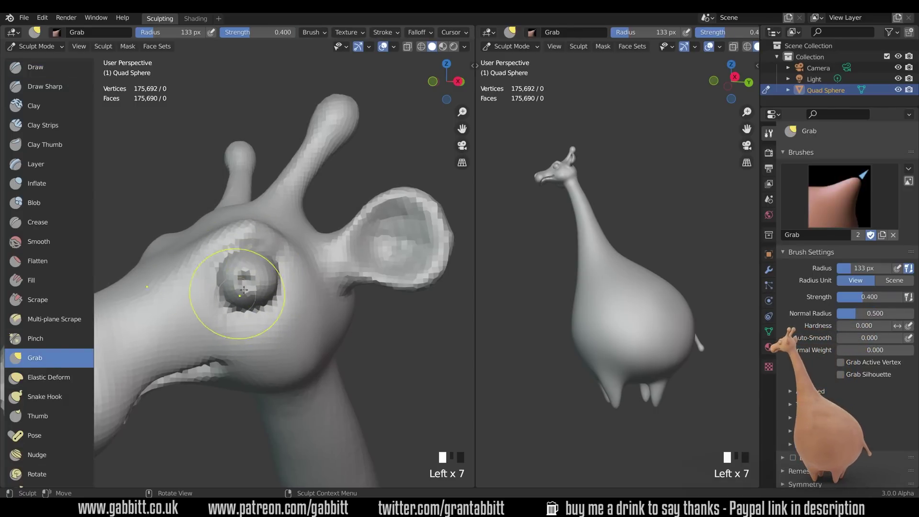
pyautogui.moveTo(381, 244)
pyautogui.keyDown('ctrl'); pyautogui.mouseDown(button='middle')
pyautogui.moveTo(340, 351)
pyautogui.moveTo(417, 354)
pyautogui.moveTo(413, 312)
pyautogui.moveTo(359, 318)
pyautogui.moveTo(302, 304)
pyautogui.moveTo(306, 364)
pyautogui.mouseUp(button='middle'); pyautogui.keyUp('ctrl')
pyautogui.press('f')
pyautogui.click(399, 312)
pyautogui.moveTo(306, 335); pyautogui.dragTo(383, 331, button='middle')
pyautogui.moveTo(595, 246); pyautogui.dragTo(653, 290, button='middle')
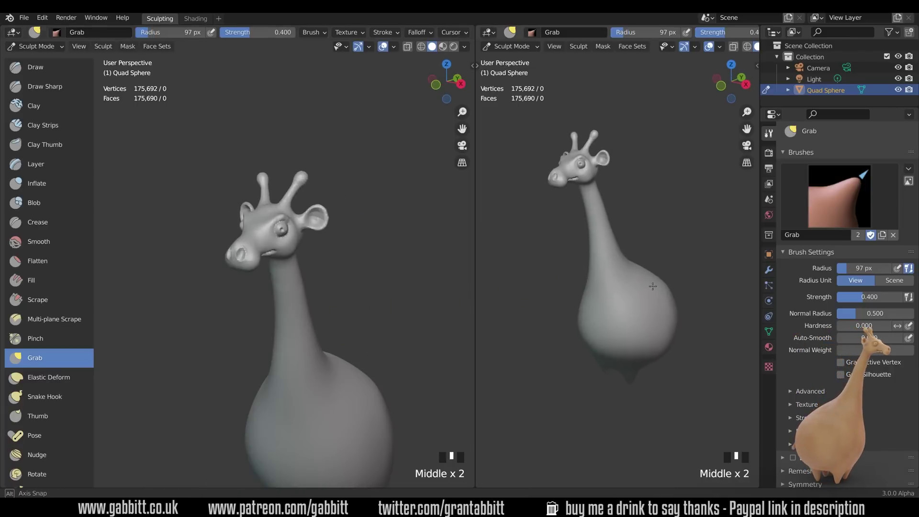
# Smooth the giraffe's head and horns with the brush radius at 50 px
pyautogui.keyDown('ctrl'); pyautogui.moveTo(330, 335); pyautogui.dragTo(325, 268, button='middle'); pyautogui.keyUp('ctrl')
pyautogui.moveTo(326, 268); pyautogui.dragTo(266, 266, button='middle')
pyautogui.moveTo(266, 266)
pyautogui.keyDown('shift'); pyautogui.mouseDown()
pyautogui.moveTo(258, 283)
pyautogui.moveTo(244, 275)
pyautogui.mouseUp(); pyautogui.keyUp('shift')
pyautogui.keyDown('shift'); pyautogui.moveTo(242, 278); pyautogui.dragTo(273, 282); pyautogui.keyUp('shift')
pyautogui.keyDown('shift'); pyautogui.moveTo(268, 273); pyautogui.dragTo(282, 288); pyautogui.keyUp('shift')
pyautogui.moveTo(335, 186); pyautogui.dragTo(414, 206, button='middle')
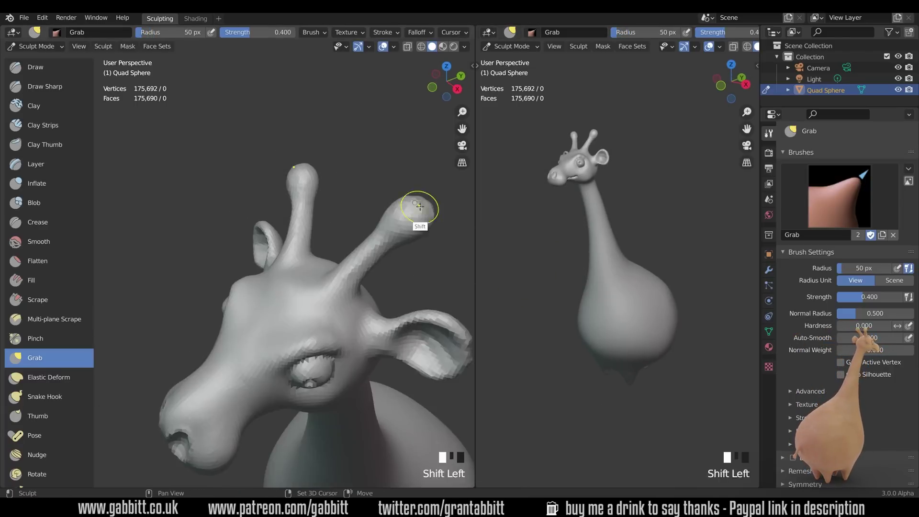
# Add volume to the details of the head with the Inflate brush
pyautogui.click(37, 184)
pyautogui.moveTo(364, 192); pyautogui.dragTo(386, 274, button='middle')
pyautogui.moveTo(383, 357); pyautogui.dragTo(401, 362)
pyautogui.moveTo(400, 362)
pyautogui.mouseDown(button='middle')
pyautogui.moveTo(402, 278)
pyautogui.moveTo(371, 364)
pyautogui.moveTo(383, 283)
pyautogui.mouseUp(button='middle')
# Set the Inflate brush radius to 104 px and smooth the reworked surface
pyautogui.press('f')
pyautogui.click(383, 364)
pyautogui.moveTo(383, 283); pyautogui.dragTo(344, 259, button='middle')
pyautogui.keyDown('shift'); pyautogui.moveTo(344, 335); pyautogui.dragTo(331, 356); pyautogui.keyUp('shift')
pyautogui.keyDown('shift'); pyautogui.moveTo(331, 357); pyautogui.dragTo(347, 359); pyautogui.keyUp('shift')
pyautogui.moveTo(347, 359); pyautogui.dragTo(383, 407, button='middle')
pyautogui.moveTo(383, 407); pyautogui.dragTo(404, 399, button='middle')
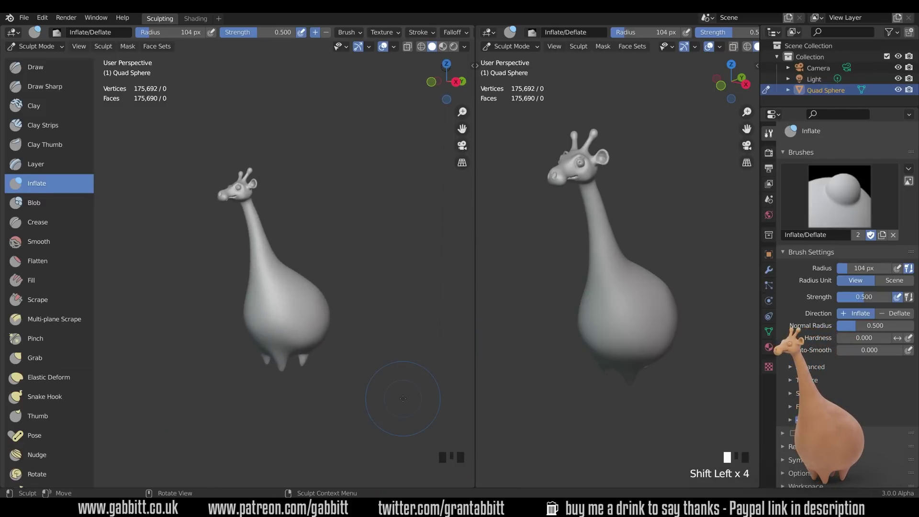